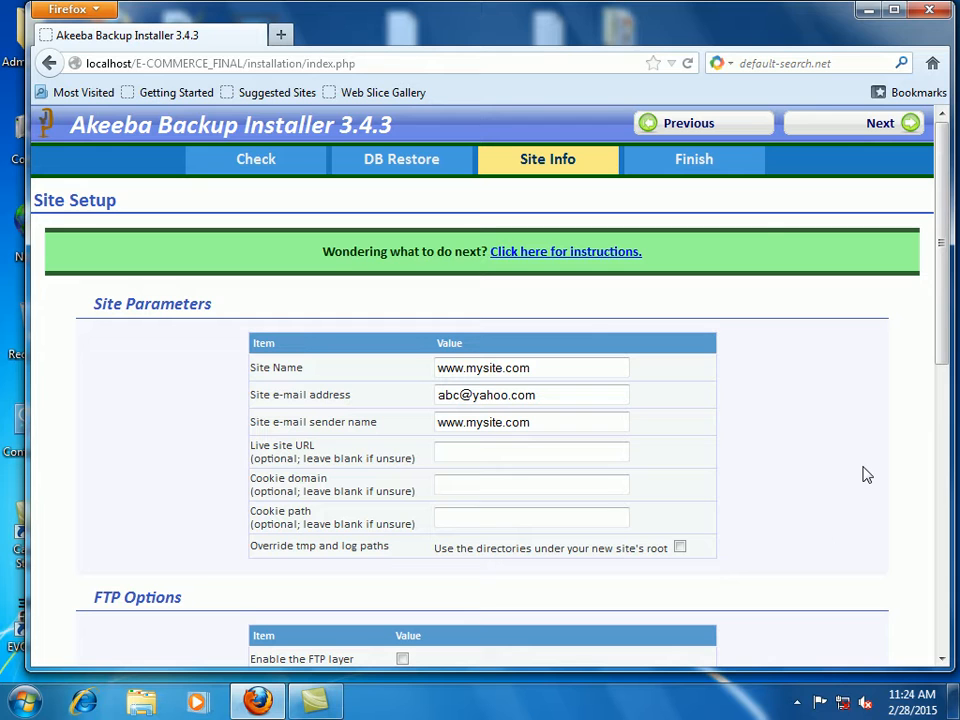
Step: Return to Site Setup, enter and confirm a new Super Administrator password, and continue to the finish page
click(875, 133)
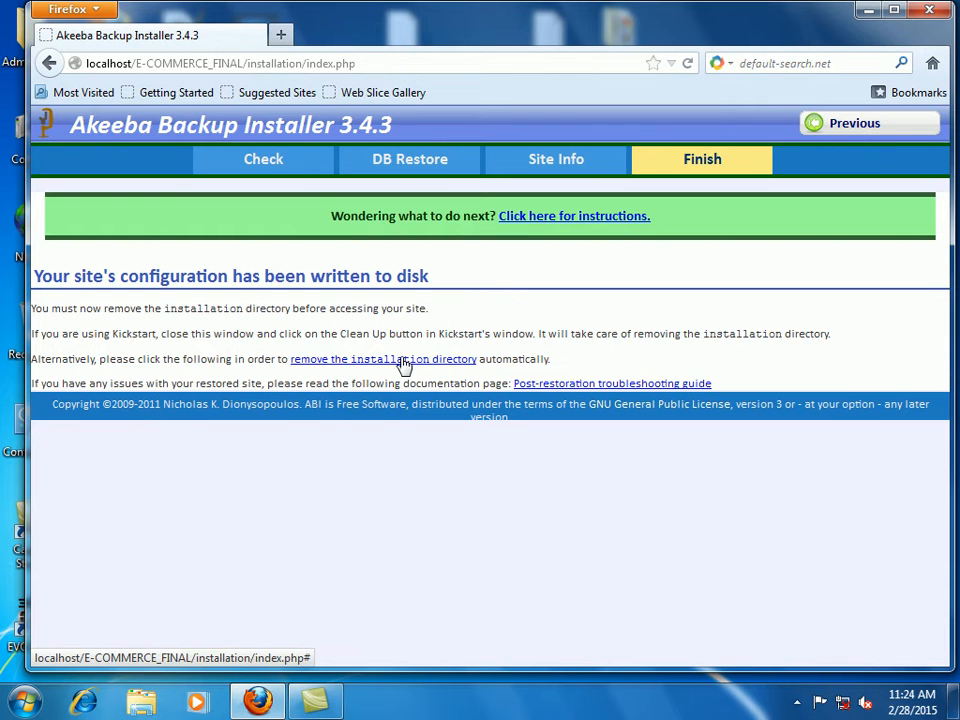
click(896, 134)
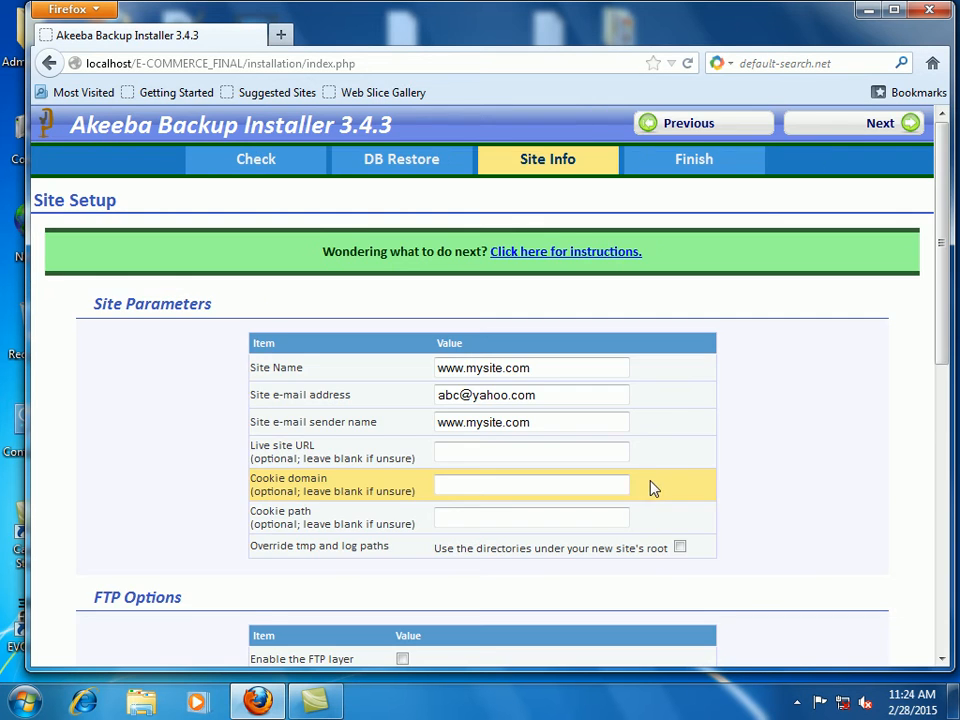
scroll(652, 488, down, 10)
click(558, 375)
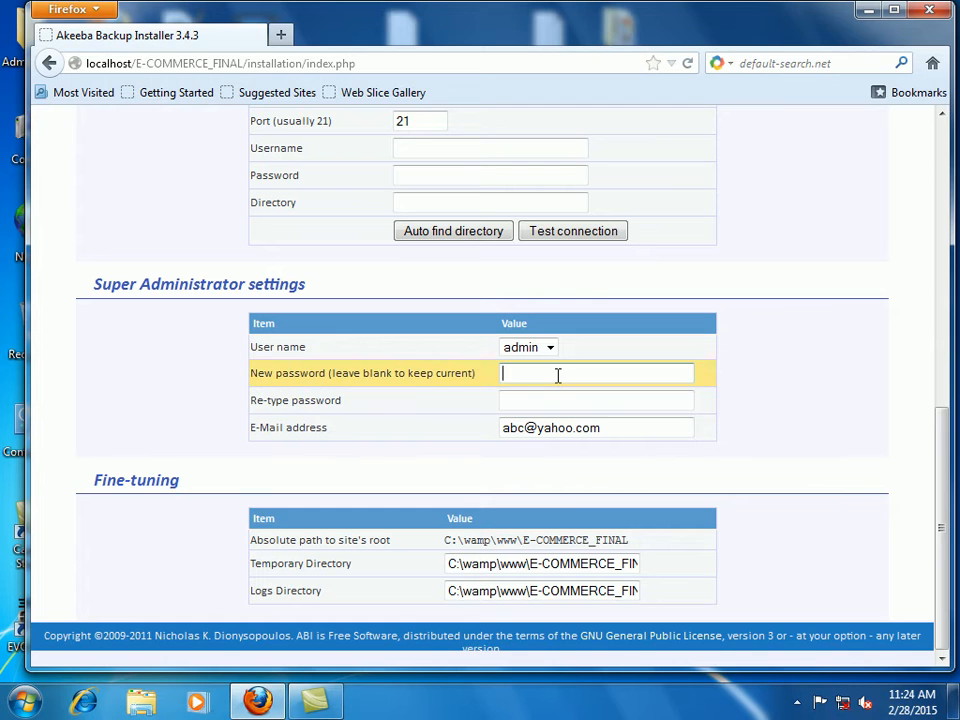
text(admin)
key(Tab)
text(admin)
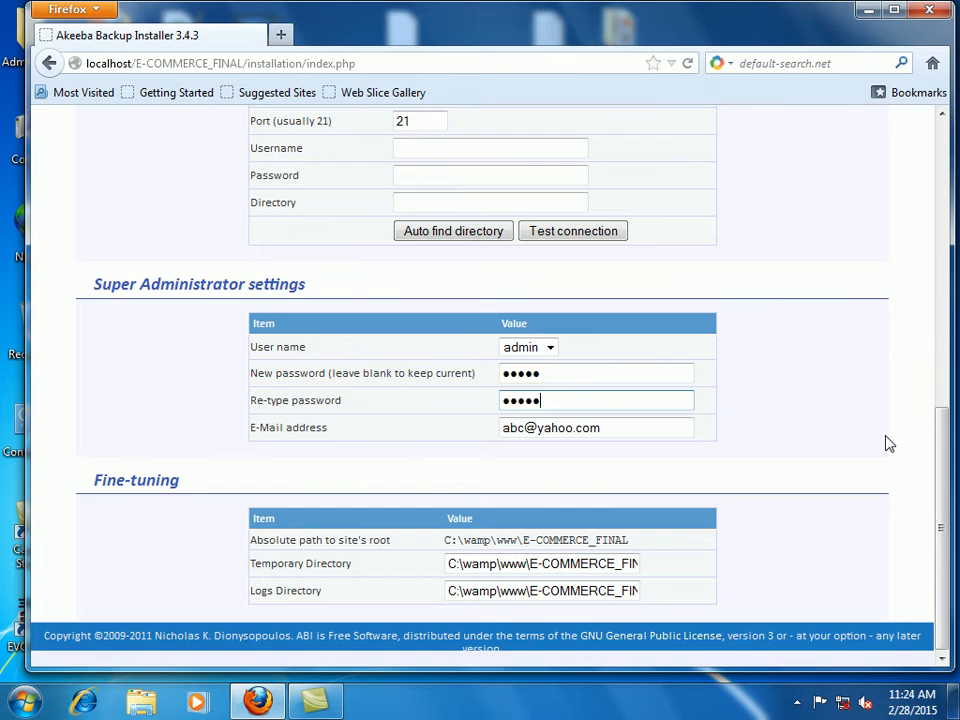
scroll(887, 443, up, 6)
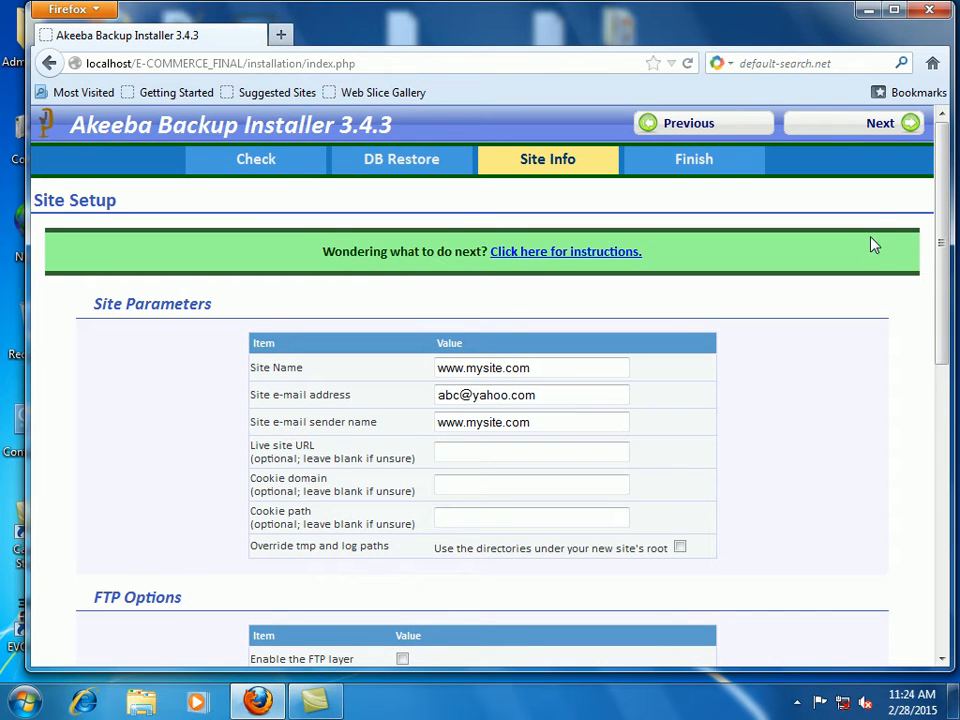
click(881, 123)
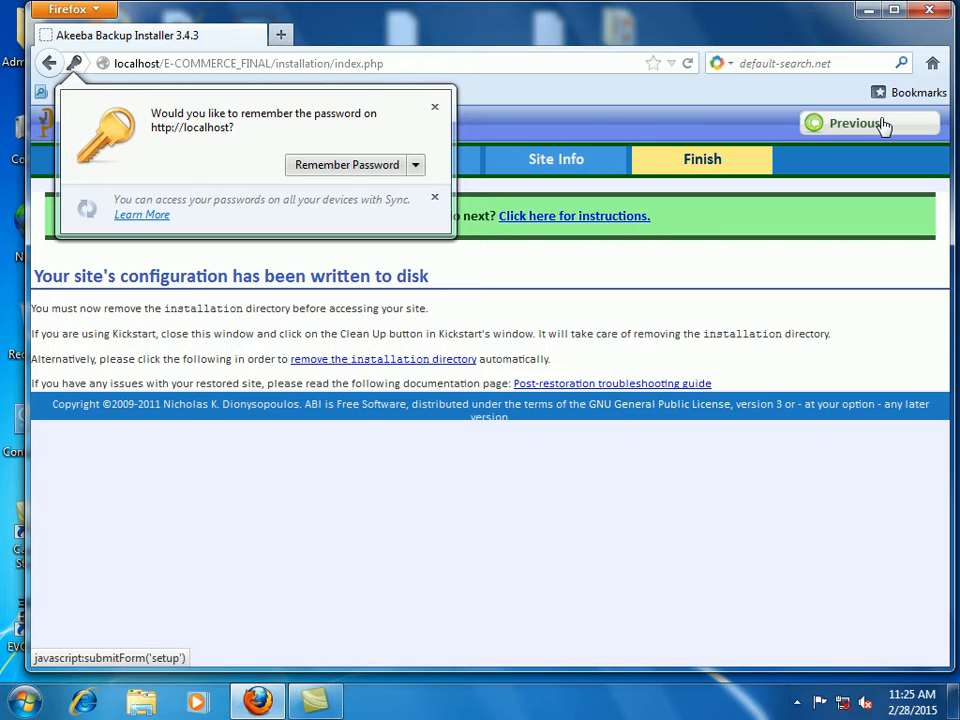
Step: Let the browser save the password, remove the installation directory, and open the restored home page
click(358, 172)
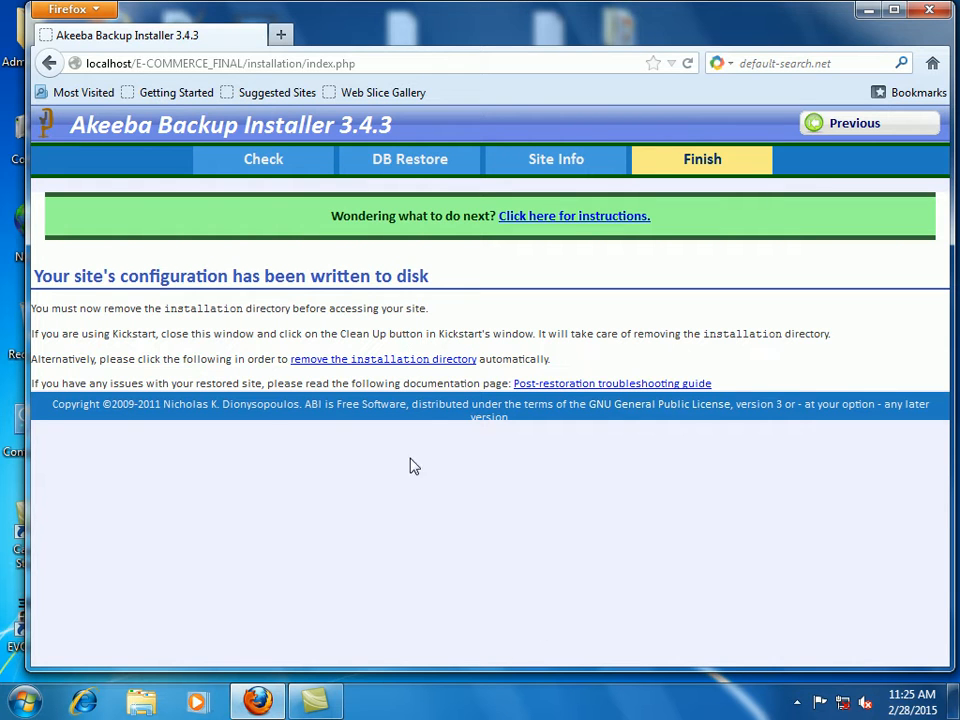
click(442, 359)
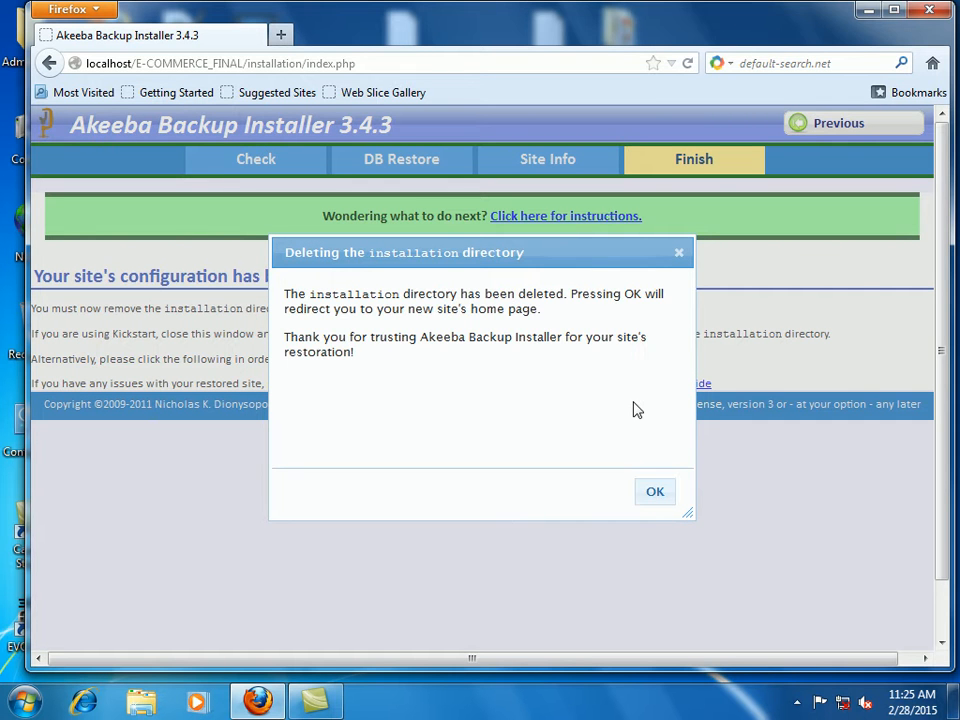
click(654, 494)
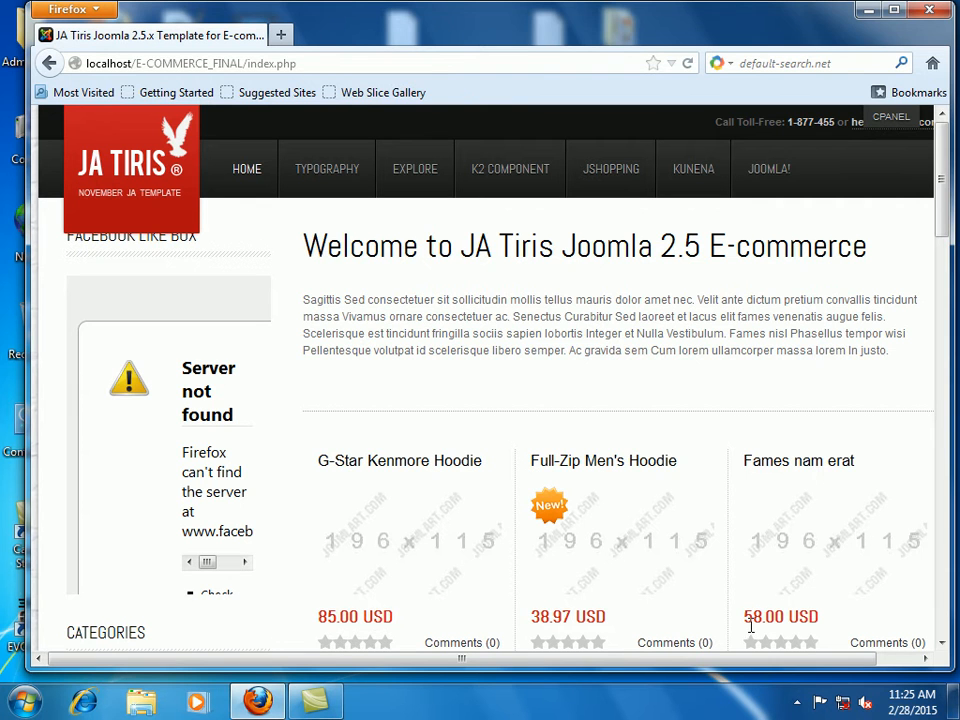
Step: Check the hidden tray icons and minimize Firefox to reveal the desktop
click(797, 702)
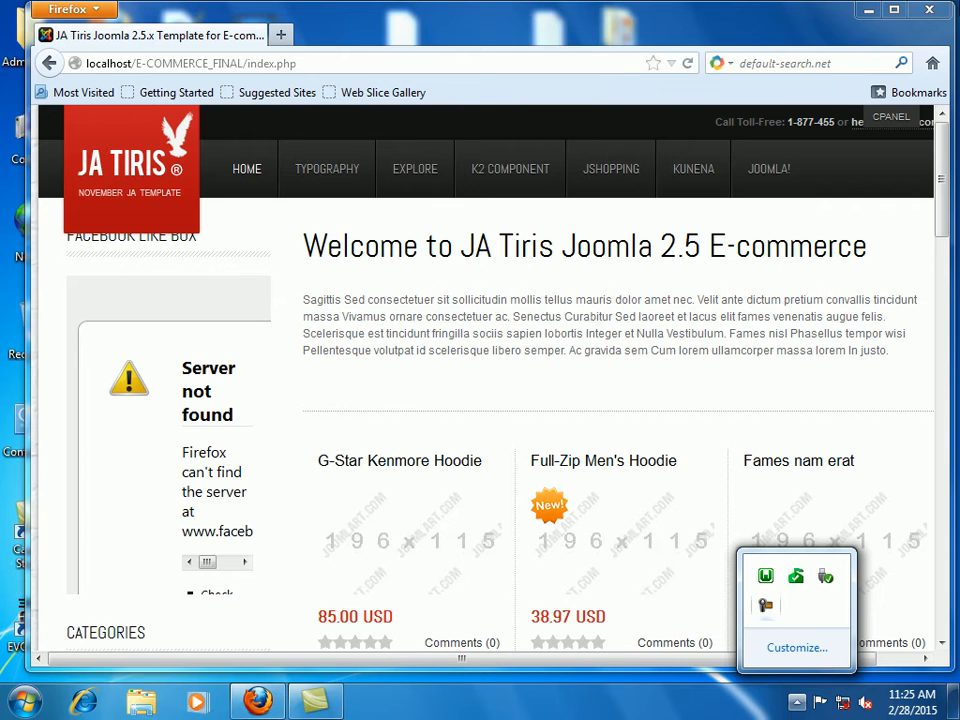
click(866, 18)
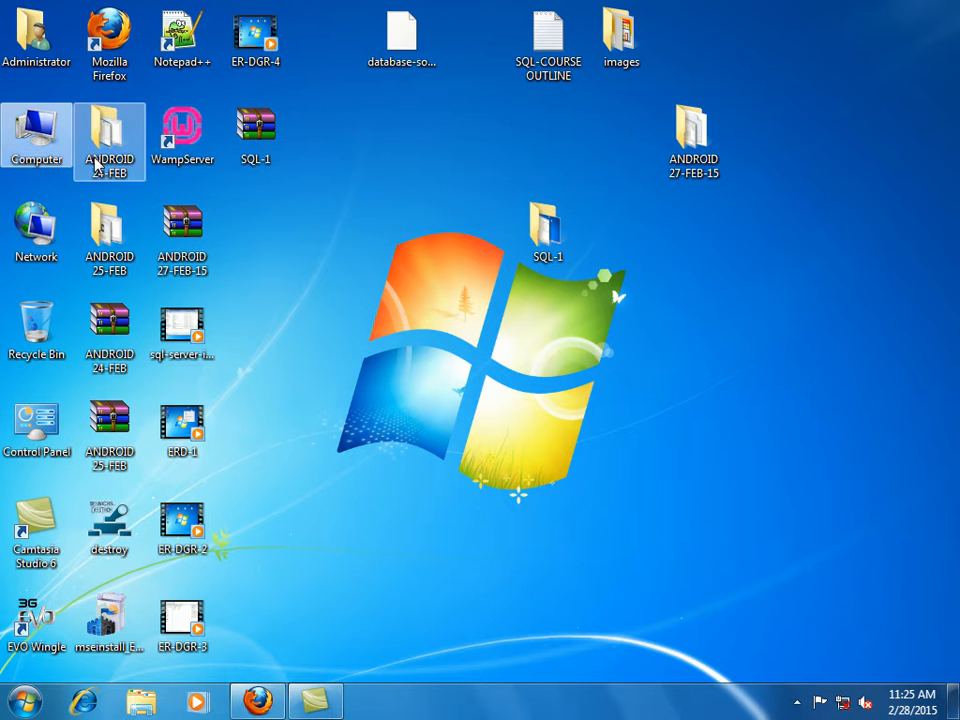
Step: Look at the drives and CD drive in Computer, then minimize it and restore Firefox
double_click(33, 140)
click(450, 221)
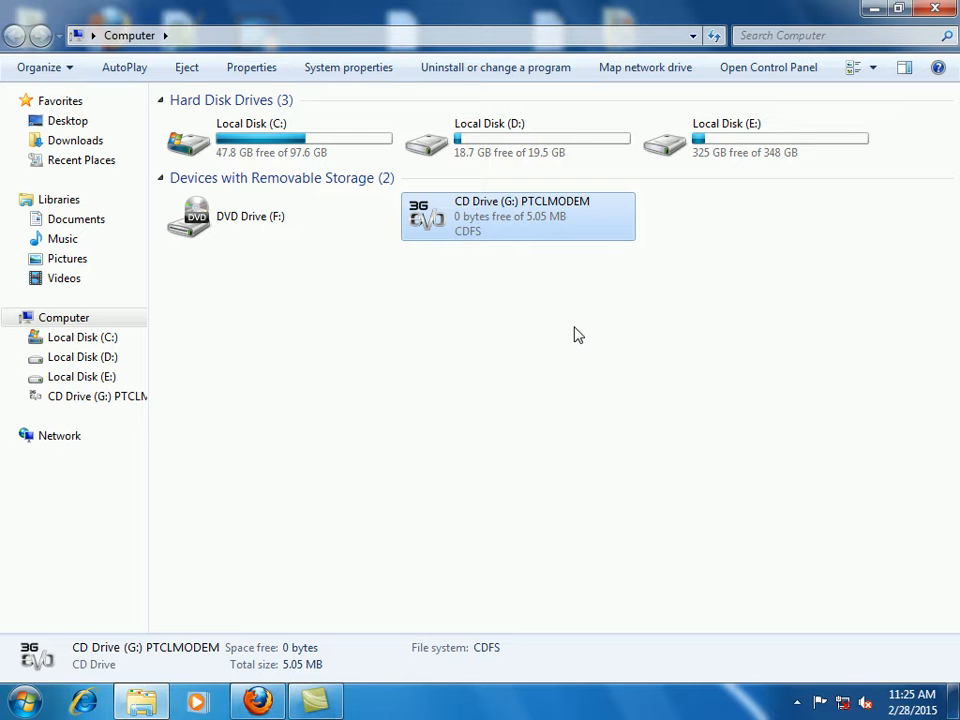
click(871, 9)
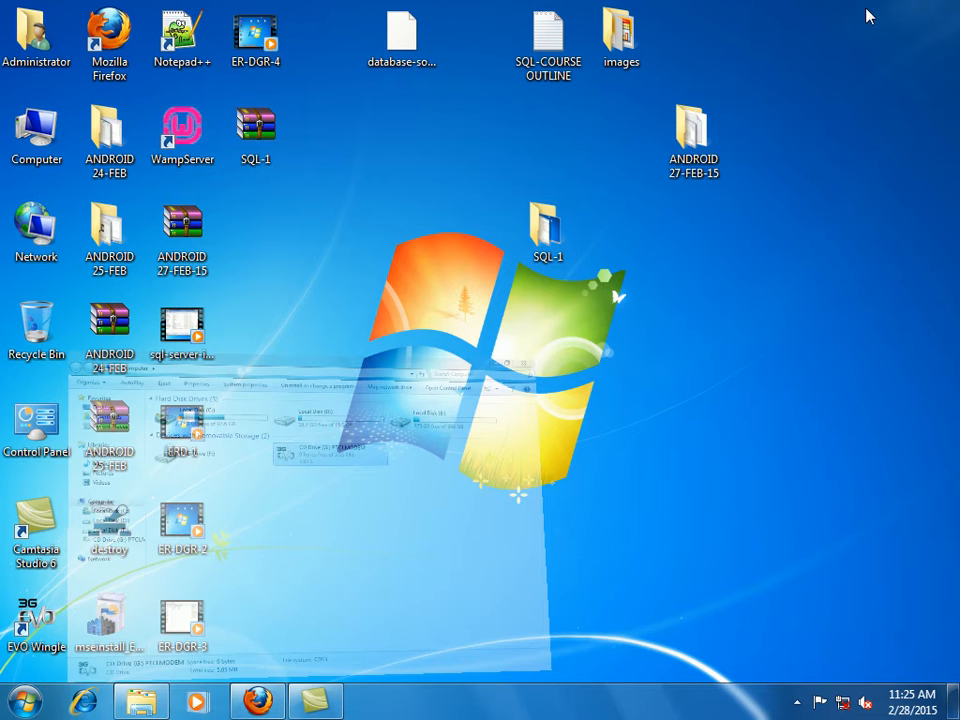
click(258, 701)
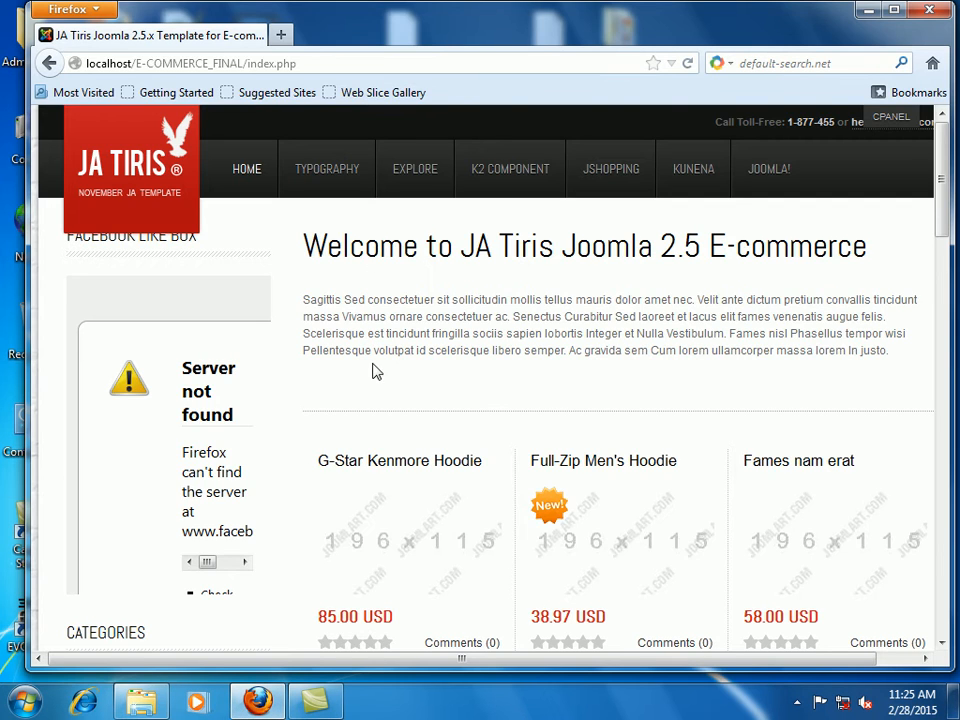
Step: Scroll through the storefront's products and footer
scroll(375, 380, down, 5)
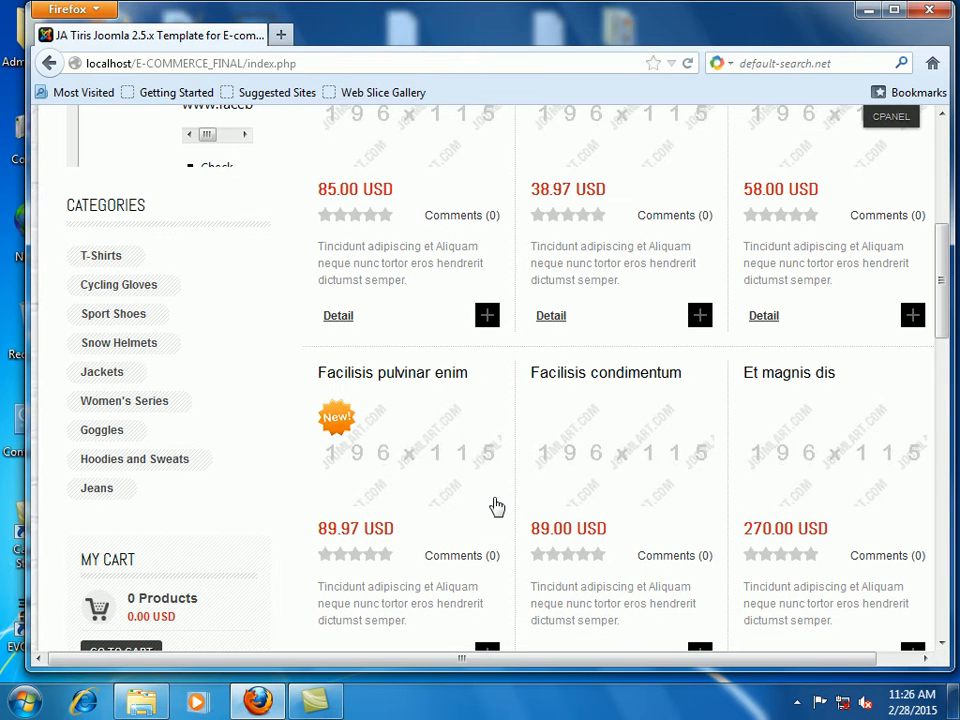
scroll(645, 578, down, 15)
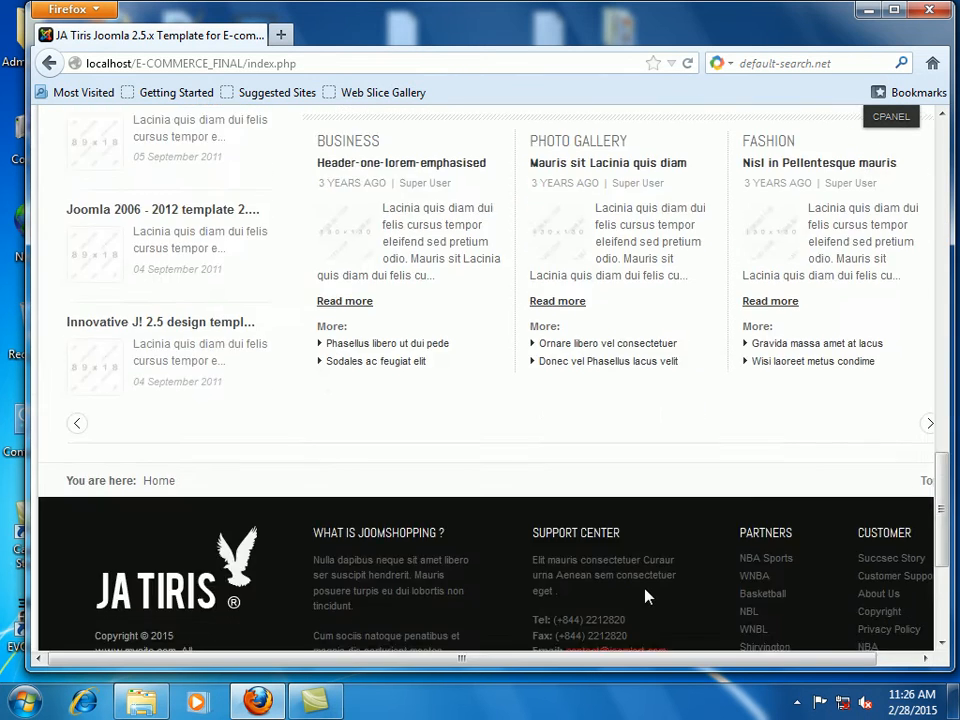
scroll(645, 597, up, 15)
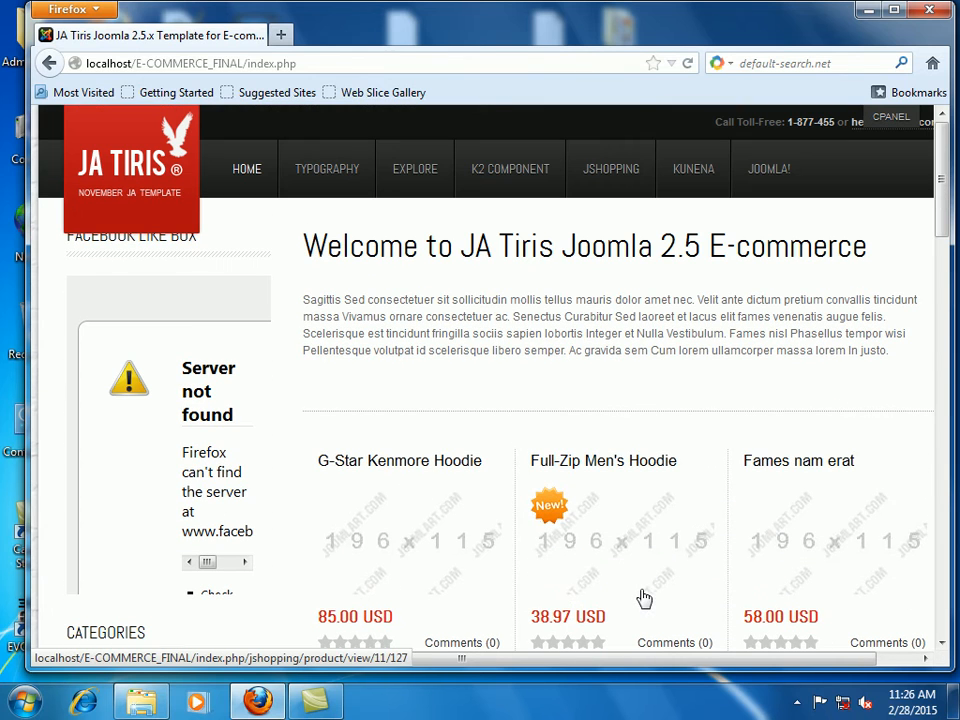
Step: Reload the HOME page and scroll through its fresh set of featured products
click(247, 176)
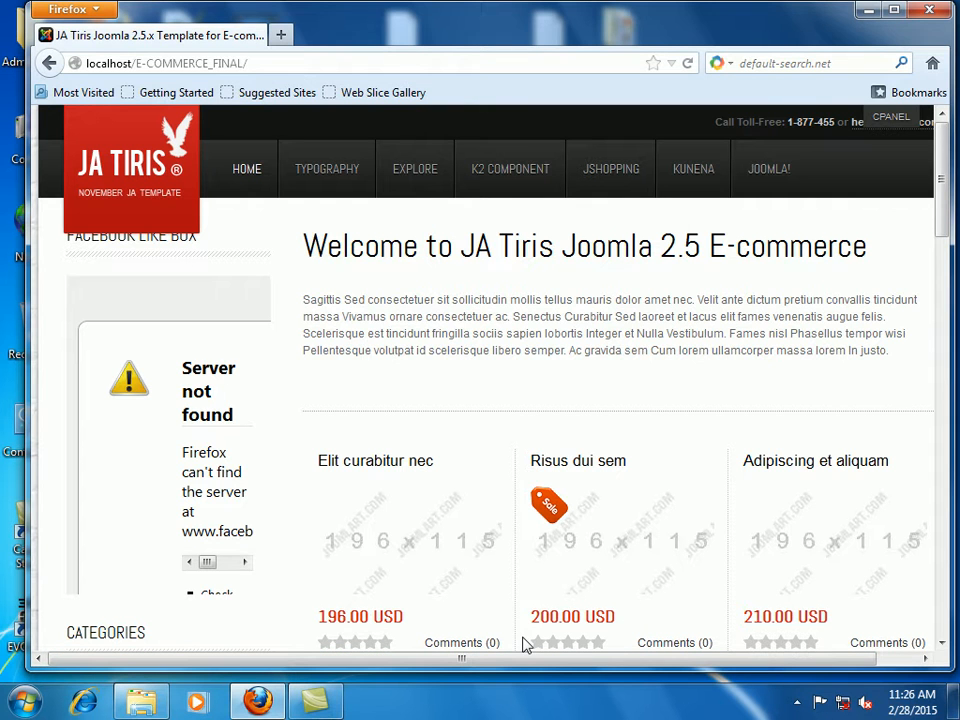
scroll(589, 332, down, 4)
scroll(586, 334, down, 15)
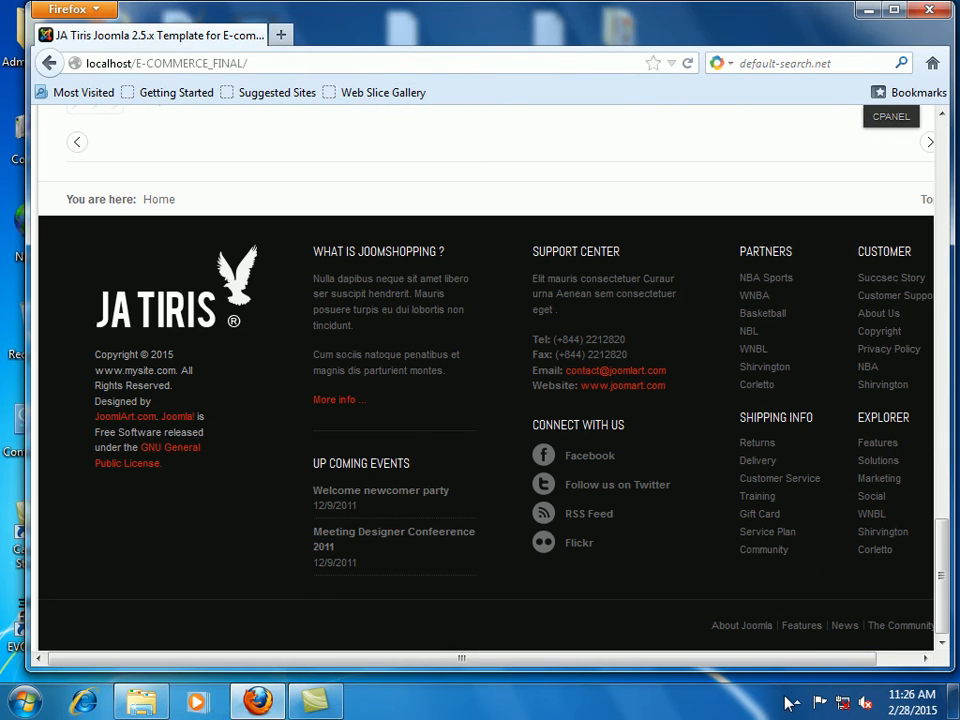
click(797, 702)
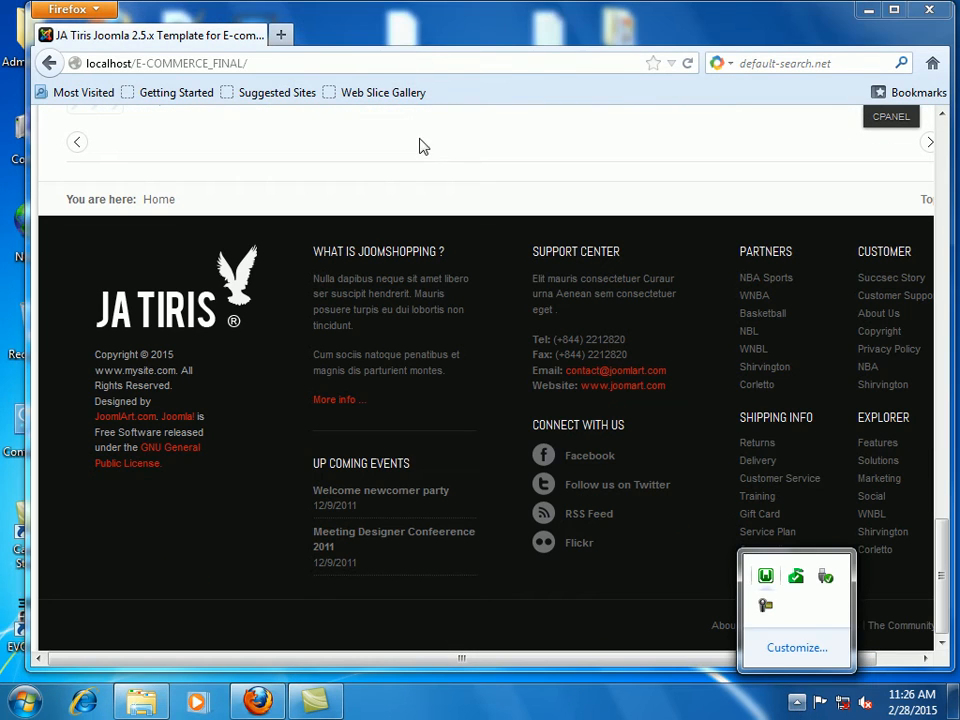
click(476, 169)
scroll(476, 169, up, 15)
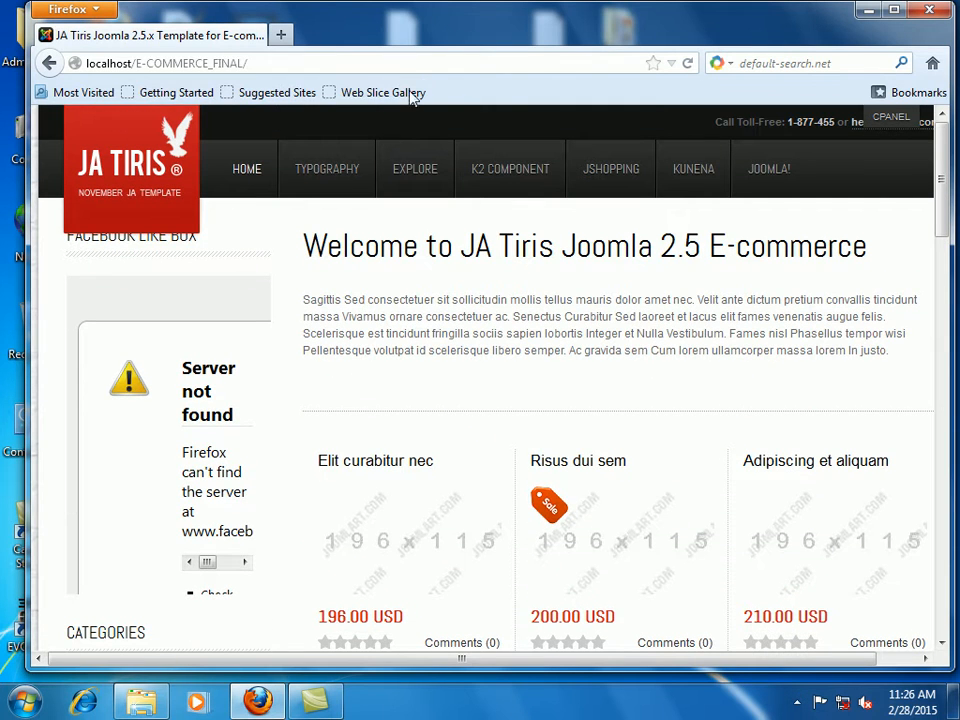
click(420, 64)
Step: Load the site's /administrator page and fill in the admin username and password
click(424, 64)
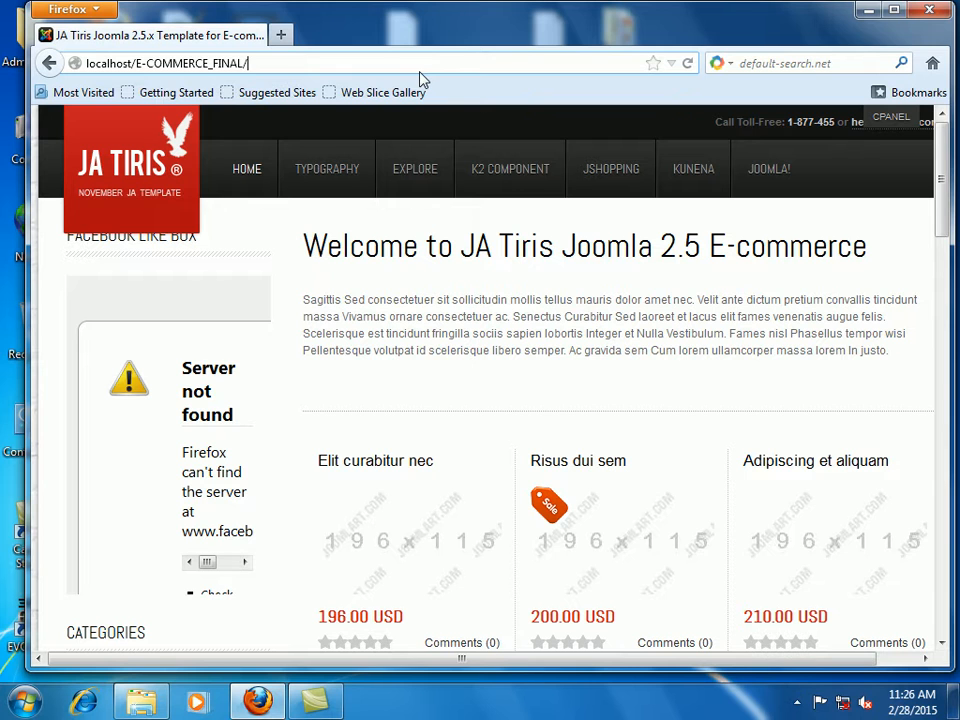
text(admini)
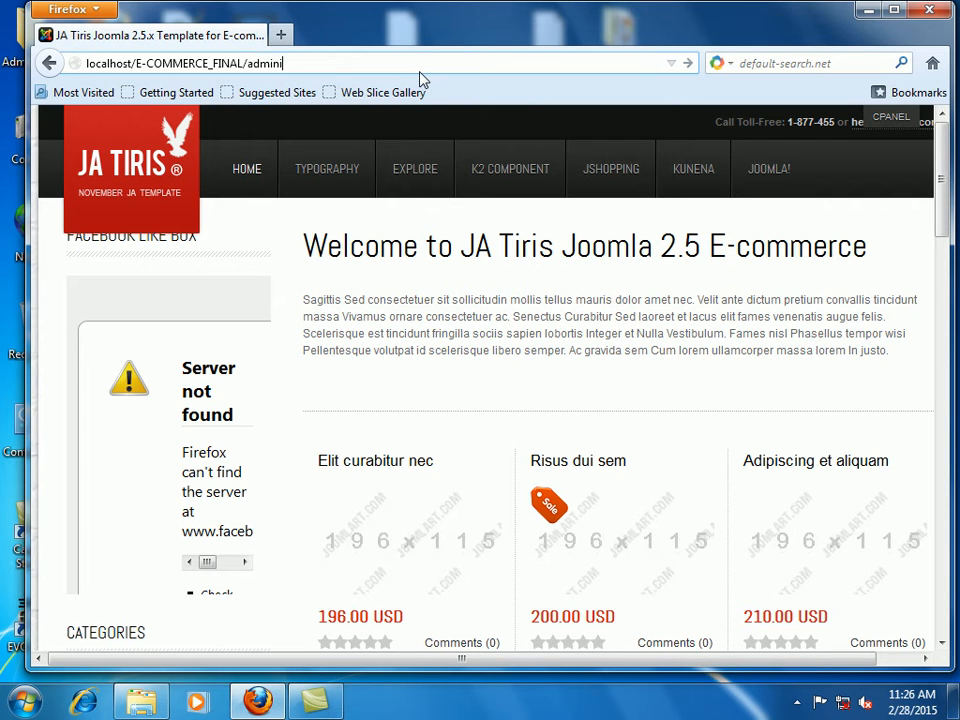
text(tr)
text(\\\)
key(BackSpace)
key(BackSpace)
key(BackSpace)
key(BackSpace)
text(rator)
key(Left)
key(Left)
key(Left)
key(Left)
key(Left)
key(Left)
text(s)
key(Return)
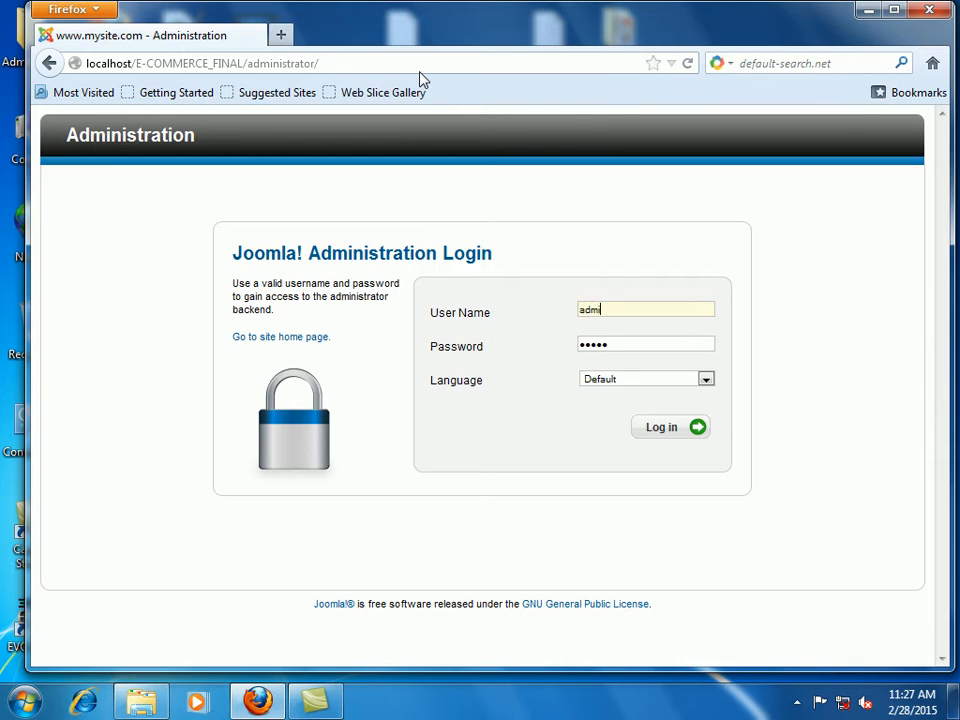
key(Tab)
text(admi)
Step: Log in, dismiss the colour-scheme prompt, and open Components > JoomShopping > Categories
click(660, 430)
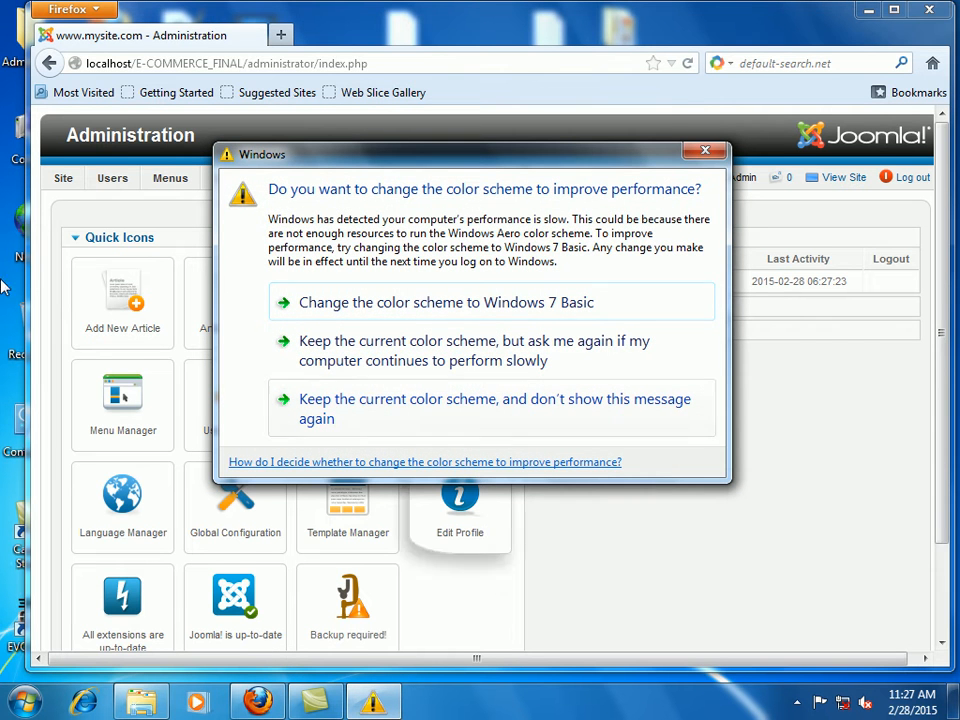
click(375, 403)
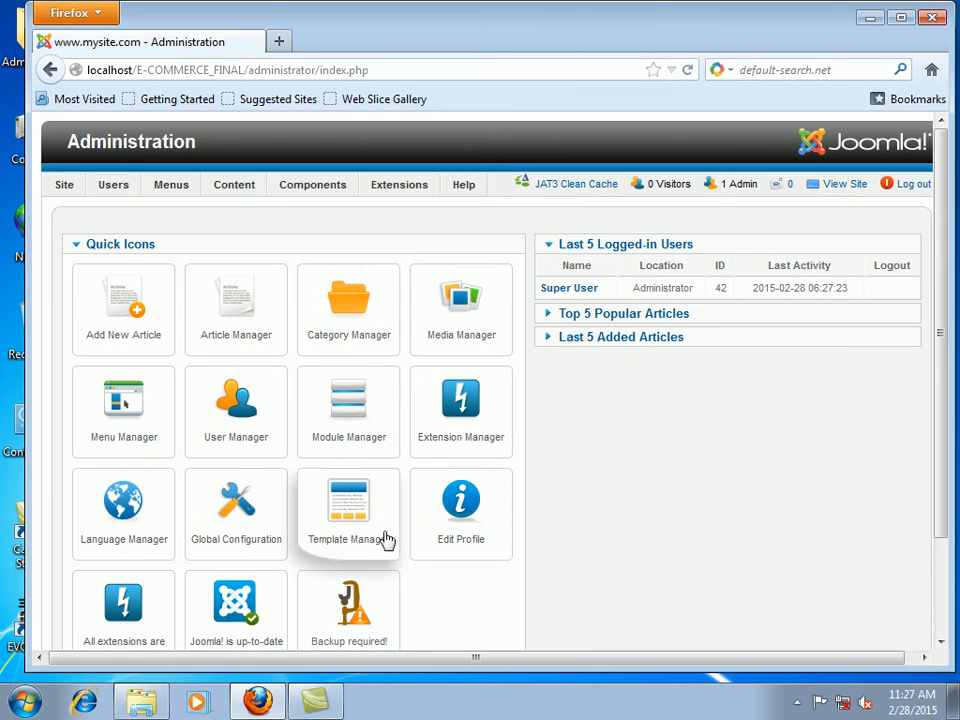
mouse_move(258, 180)
mouse_move(312, 190)
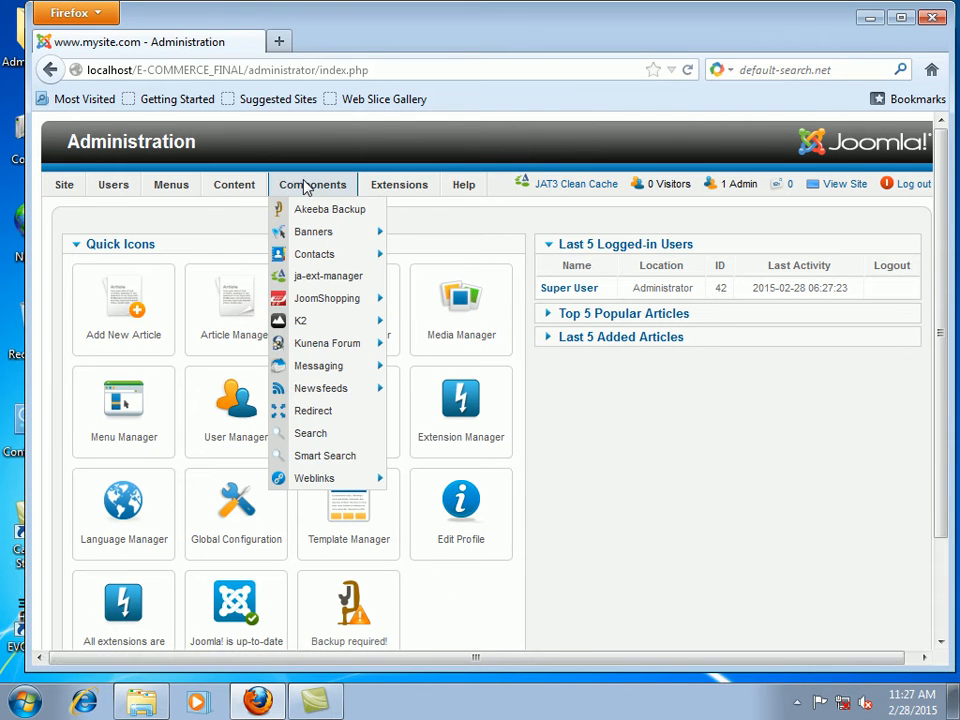
mouse_move(321, 258)
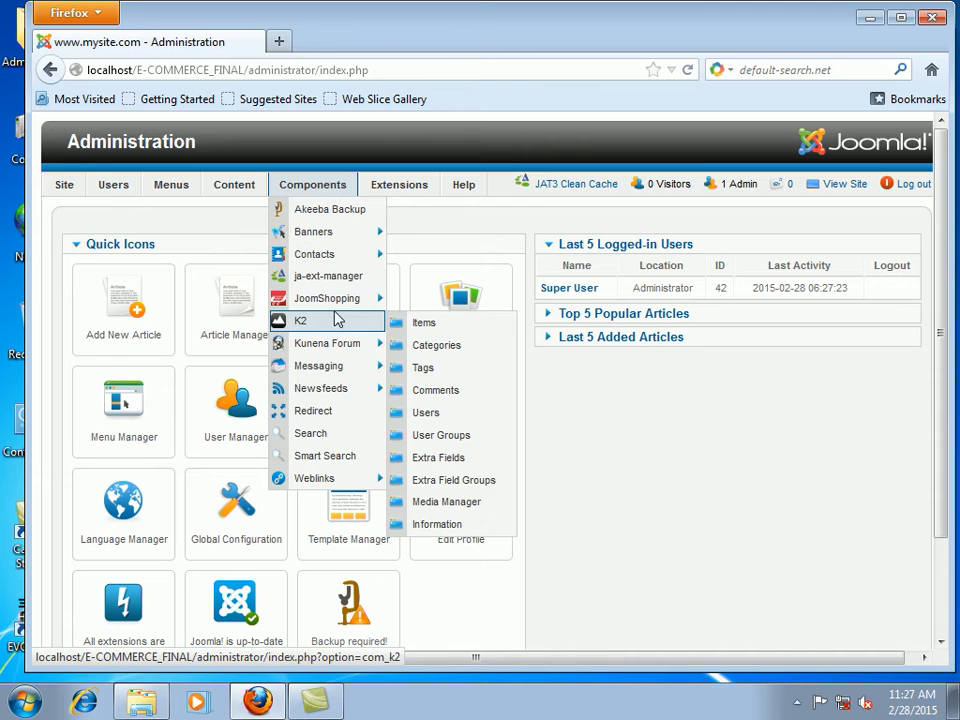
mouse_move(338, 307)
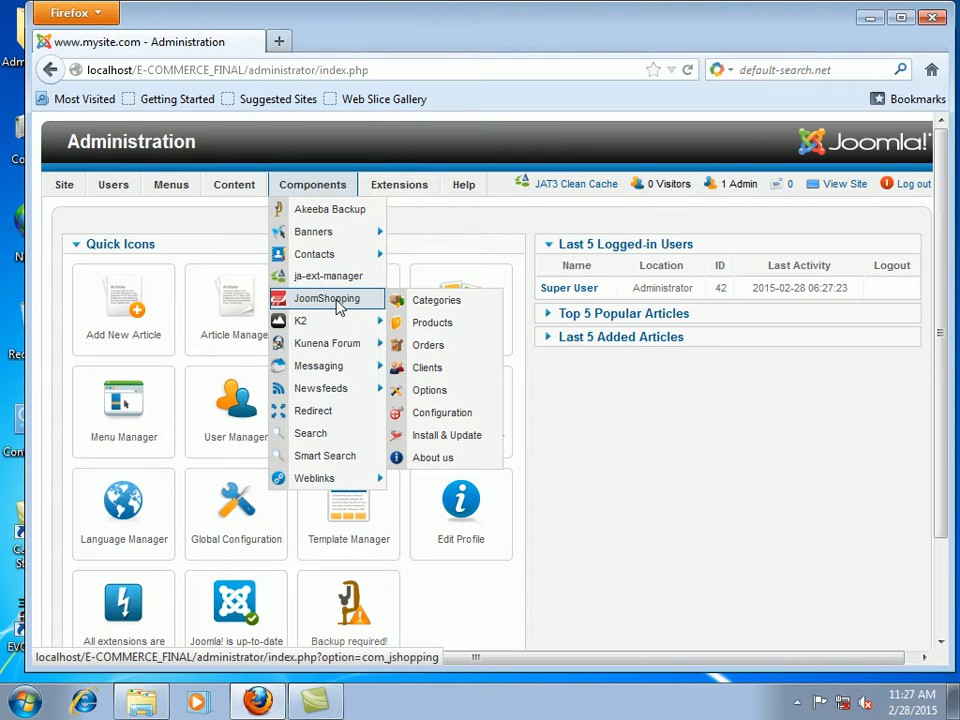
click(428, 306)
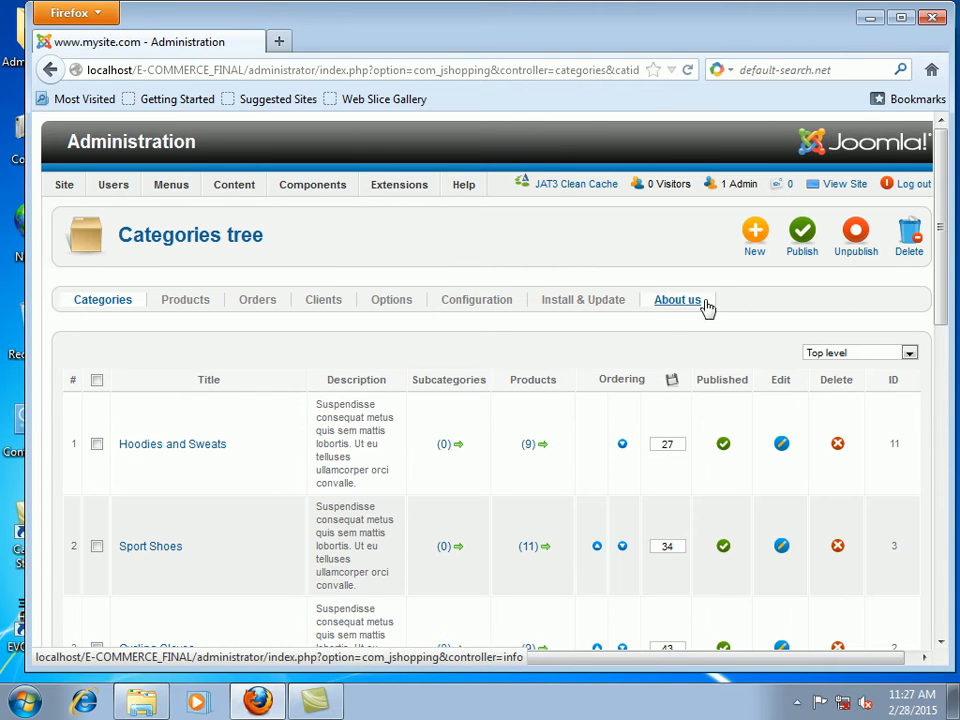
Step: Create a new JoomShopping category titled 'New cat' and save it
click(754, 234)
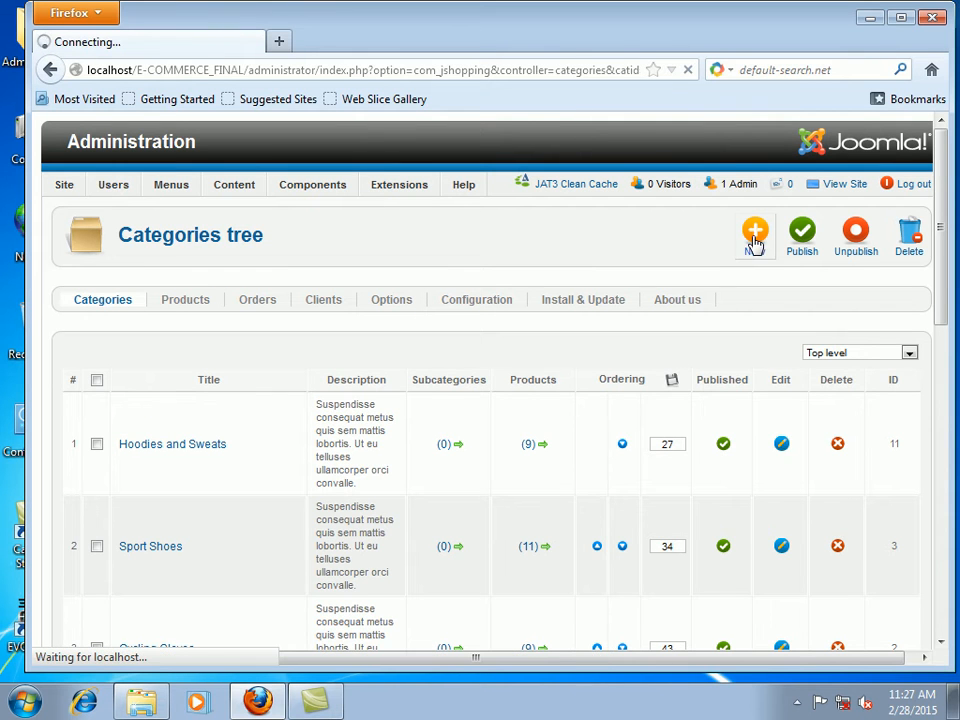
click(202, 393)
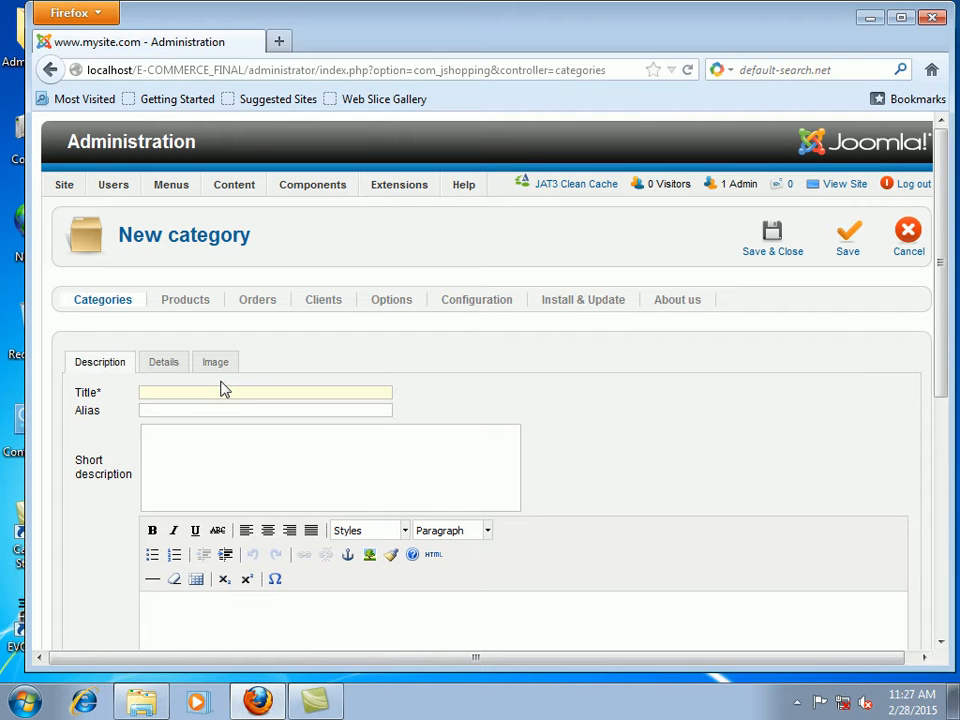
text(New cat)
click(786, 262)
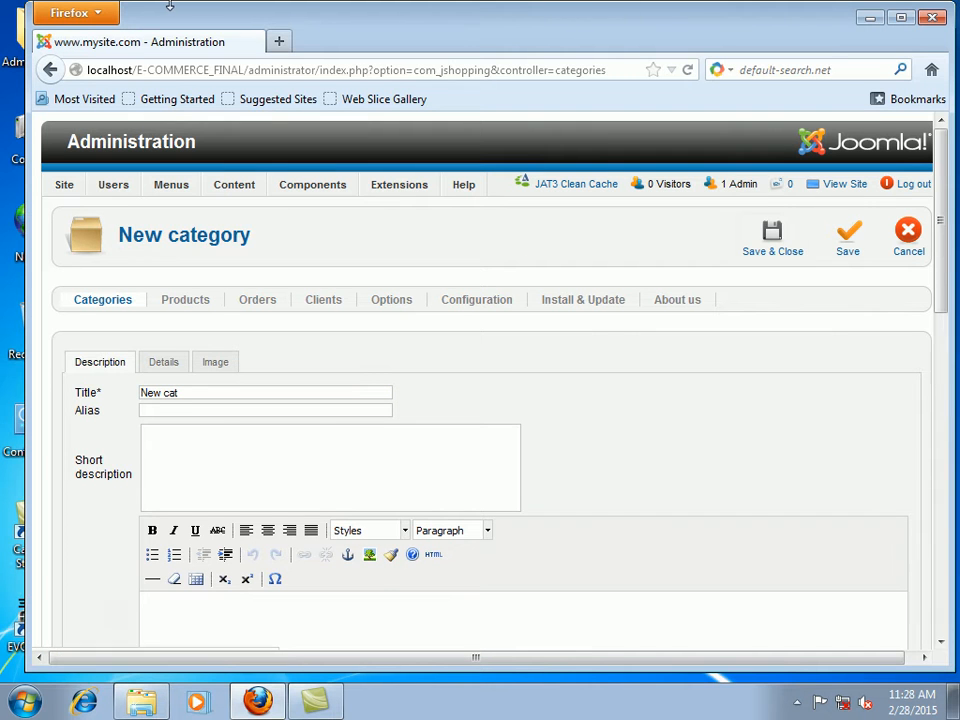
Step: Open the JoomShopping Products list from the Components menu
mouse_move(336, 204)
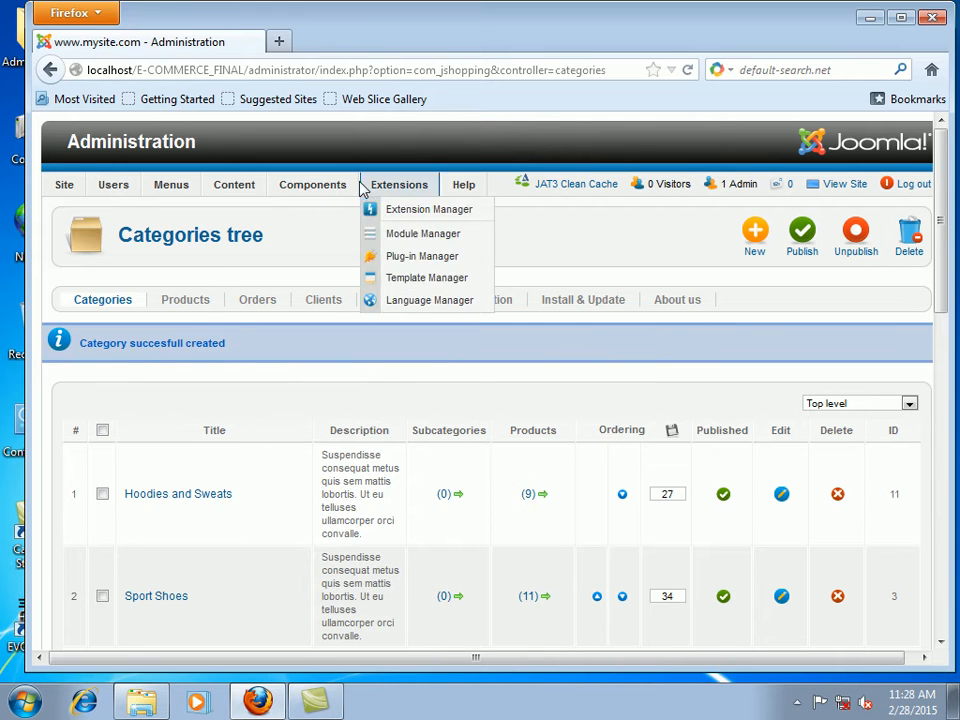
mouse_move(303, 188)
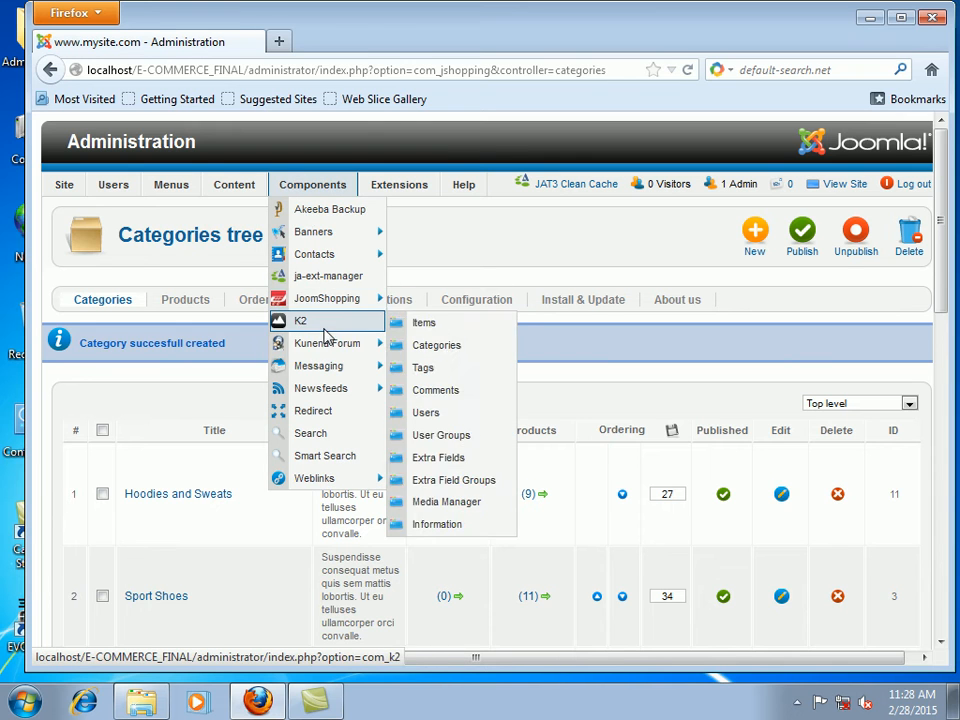
mouse_move(332, 299)
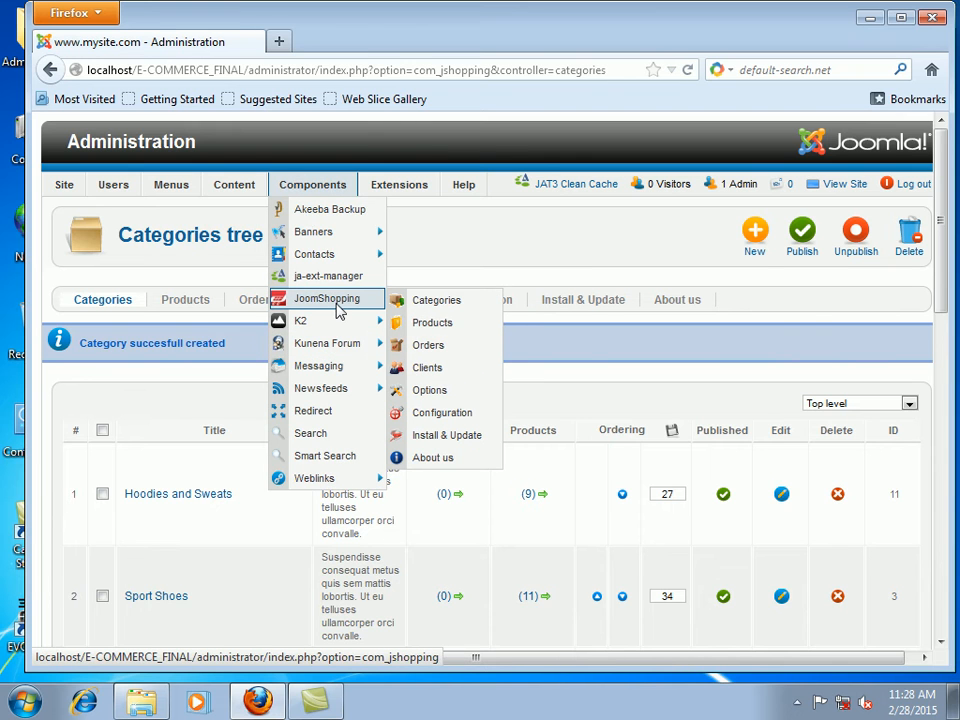
click(440, 332)
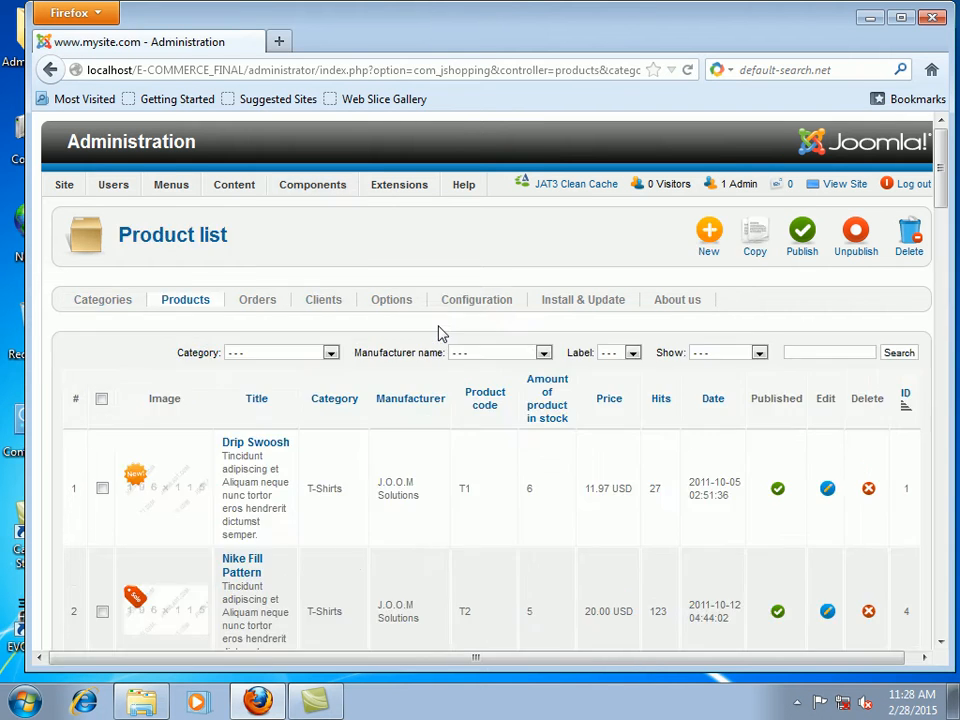
Step: Start a new product and set its price to 100 USD on the Details tab
click(708, 235)
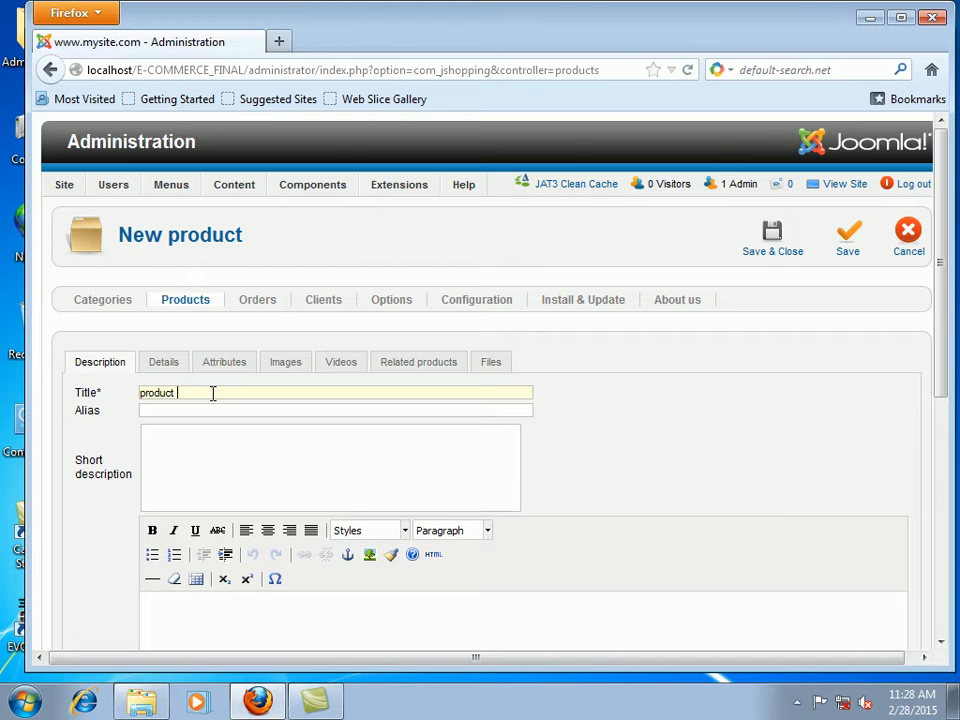
click(216, 448)
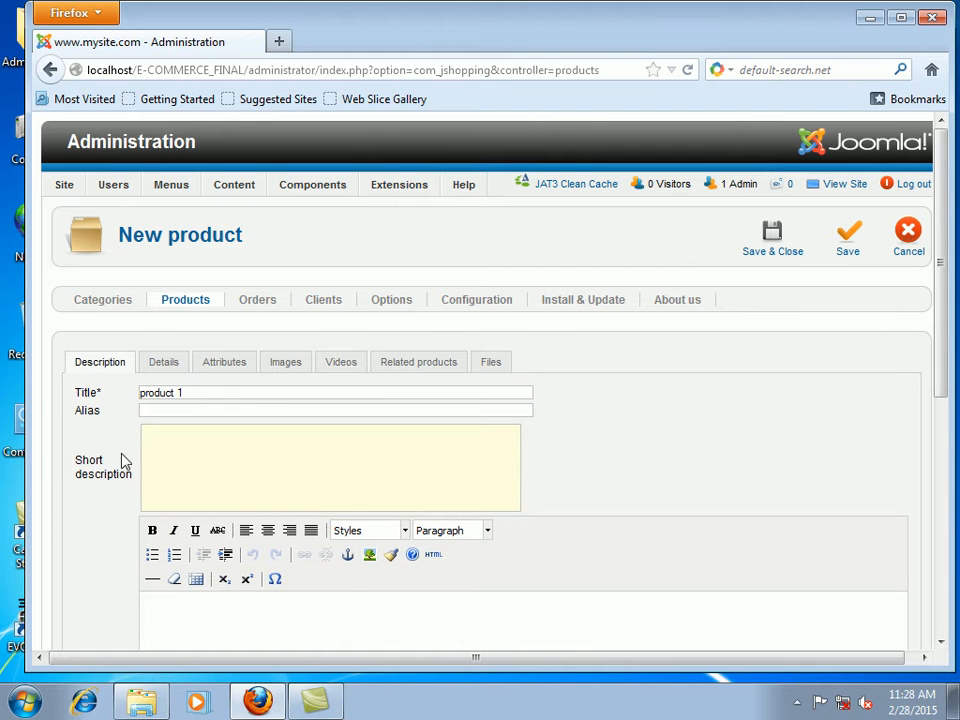
click(160, 364)
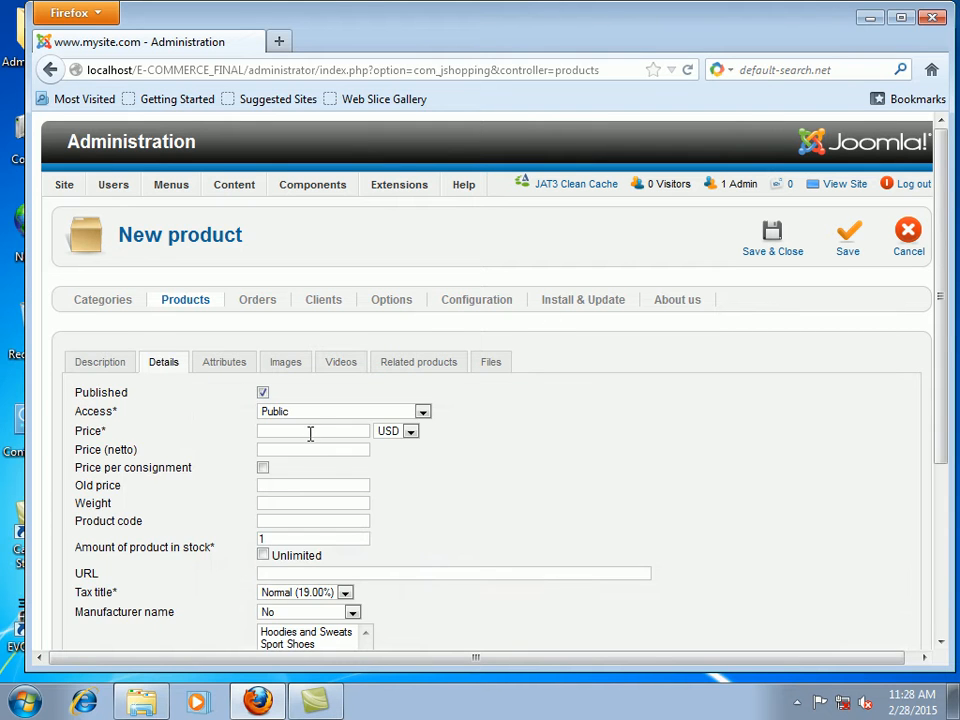
click(410, 431)
click(410, 431)
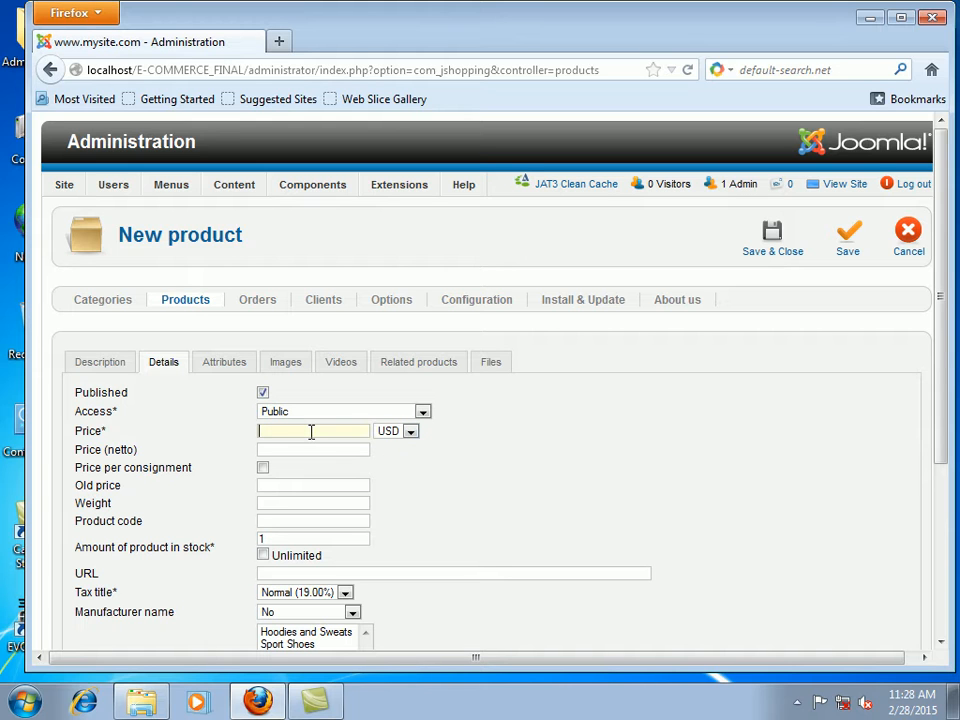
text(100)
click(690, 549)
scroll(690, 549, down, 3)
scroll(684, 538, up, 3)
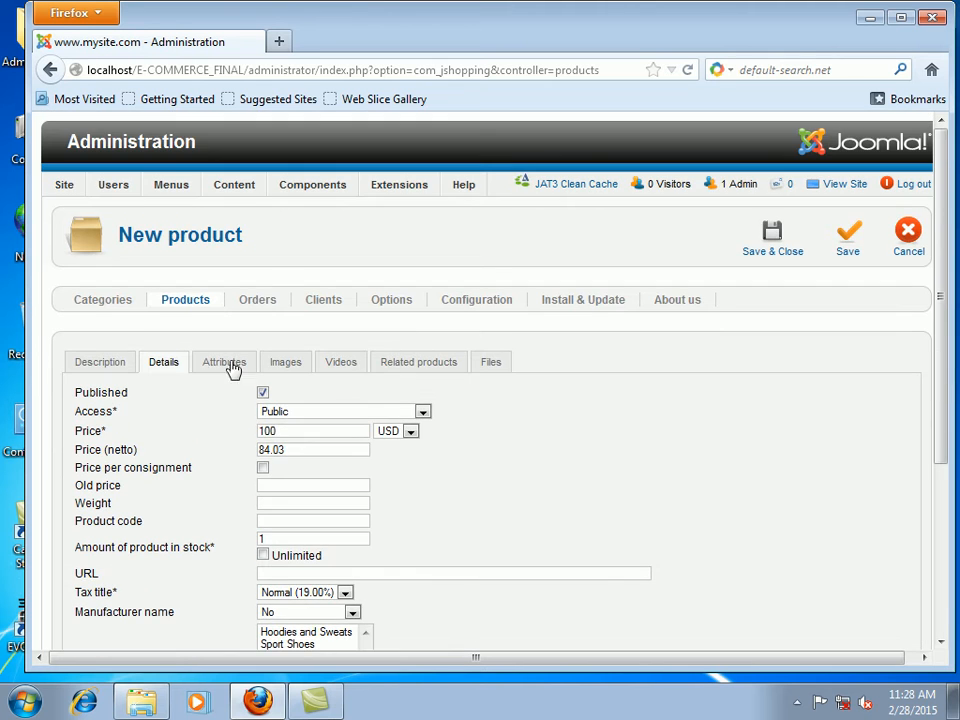
Step: Assign the product to the New cat category and save it
click(775, 245)
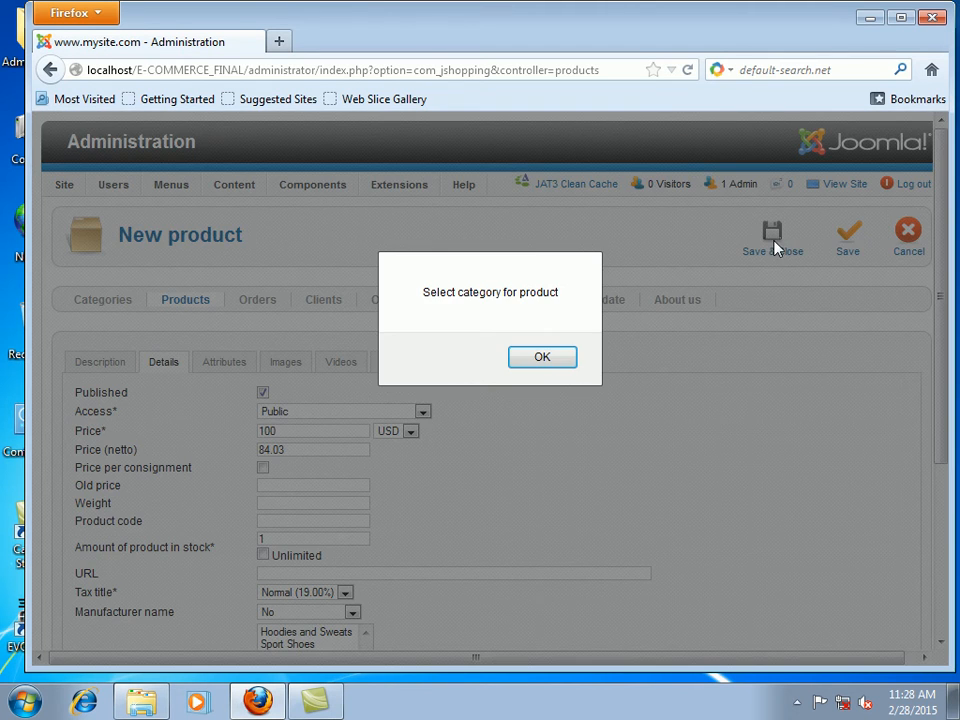
click(542, 365)
scroll(437, 525, down, 4)
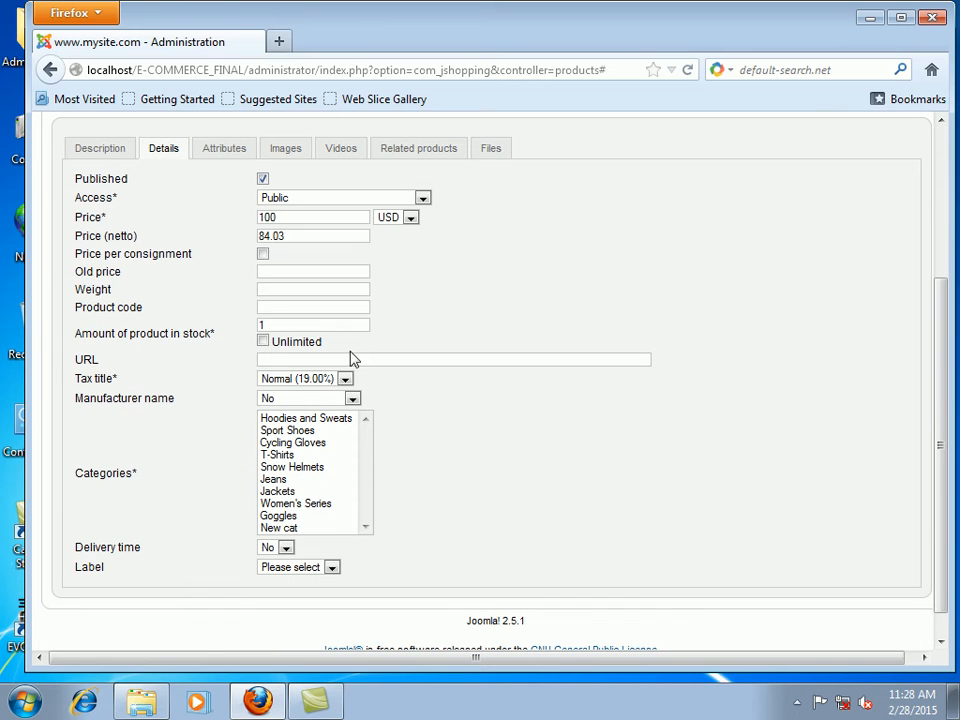
click(285, 528)
scroll(750, 364, up, 6)
click(780, 247)
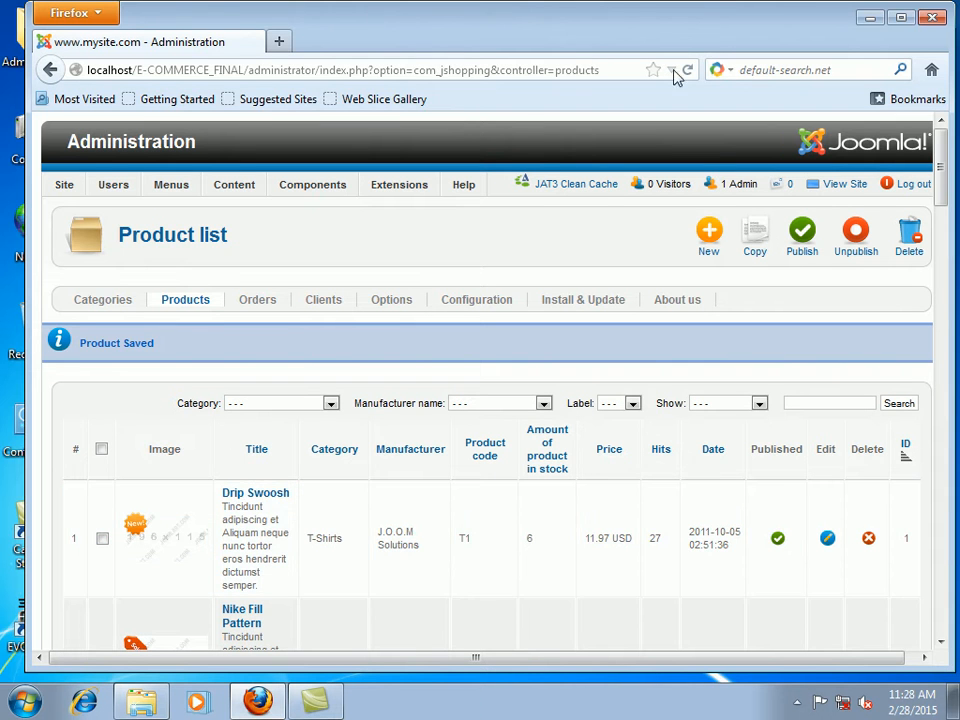
Step: Verify the storefront's New cat category lists product 1 at 100.00 USD, then return to the admin tab
click(833, 186)
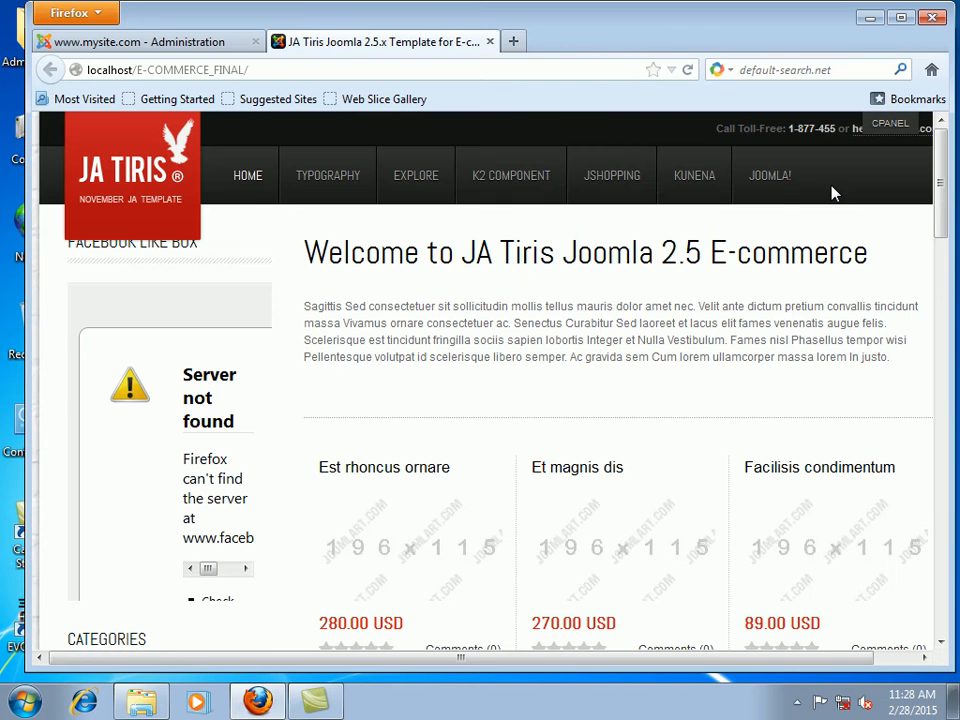
scroll(490, 440, down, 6)
scroll(500, 408, down, 3)
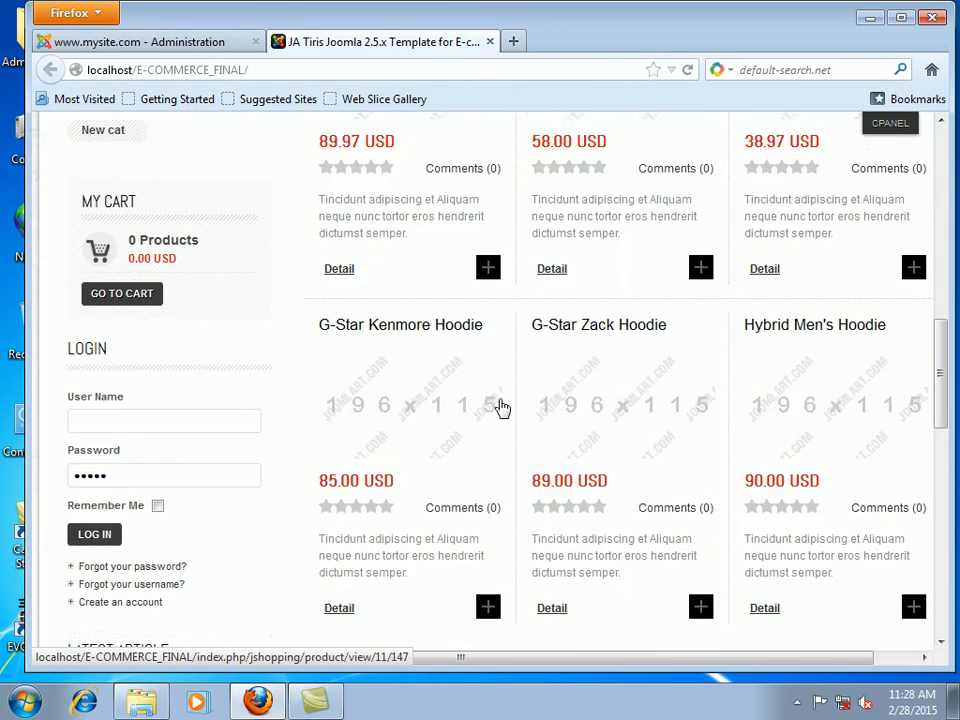
scroll(499, 407, up, 6)
click(105, 524)
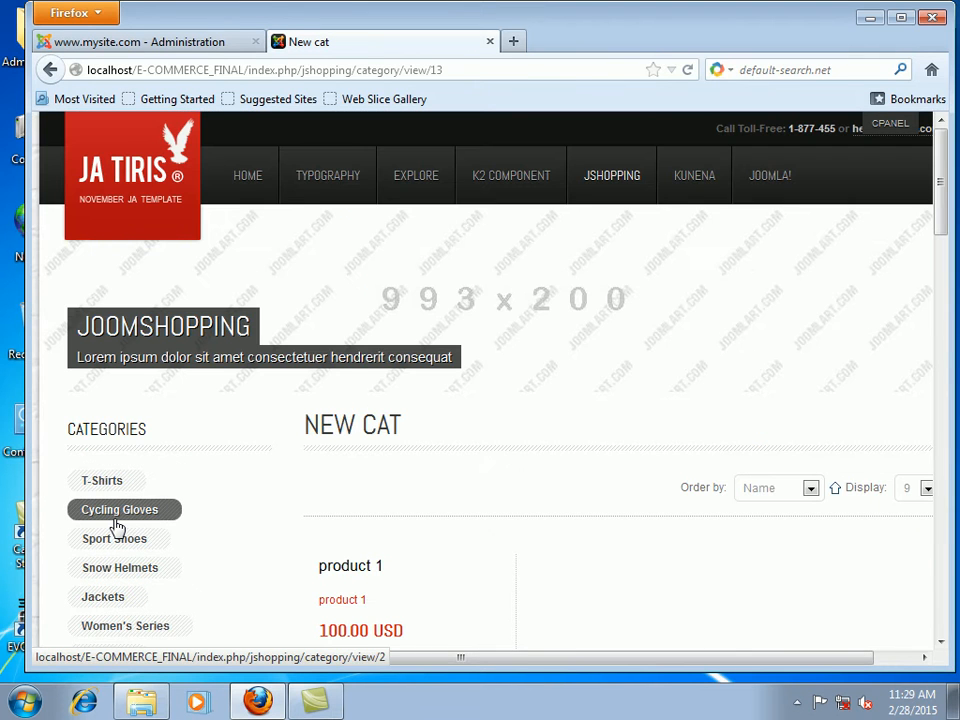
click(128, 42)
Step: From JoomShopping Options > Manufacturers, create and save a new manufacturer titled ABC
mouse_move(313, 190)
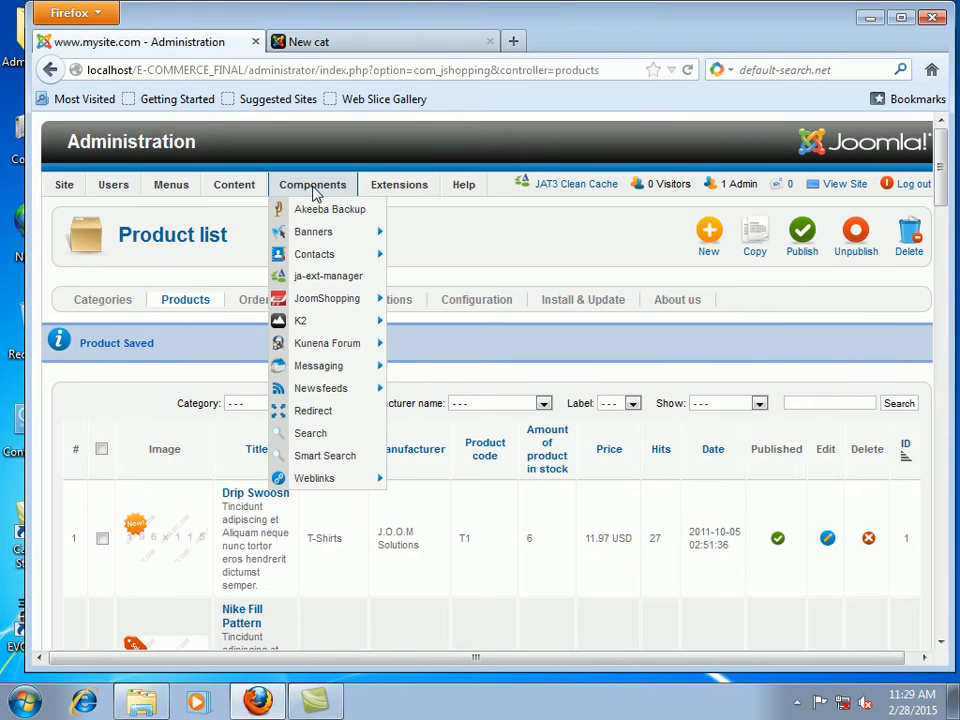
mouse_move(340, 300)
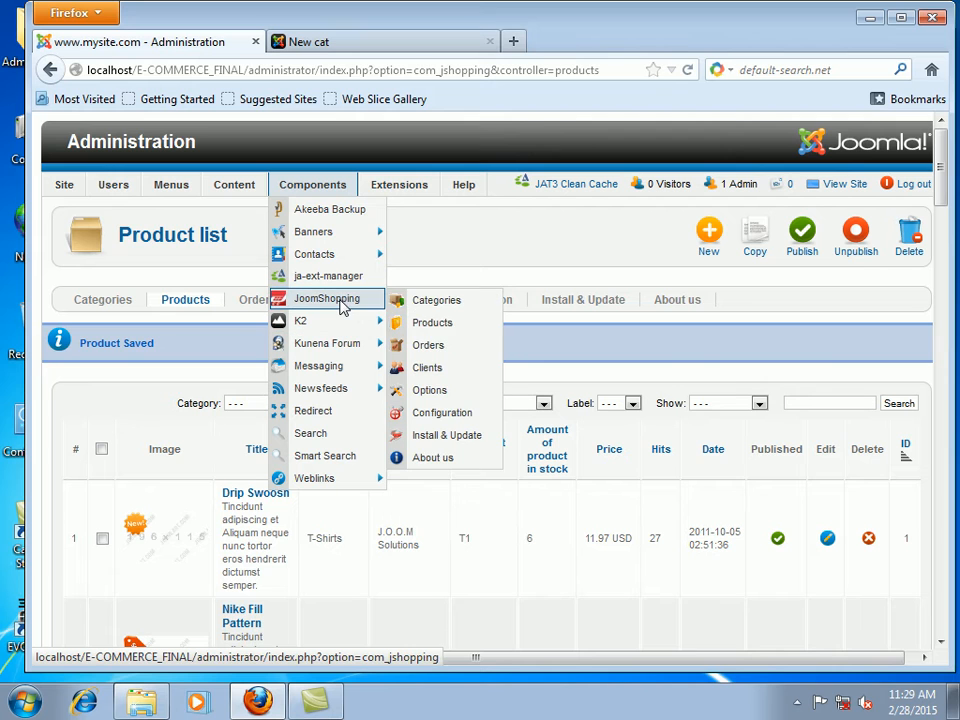
click(446, 396)
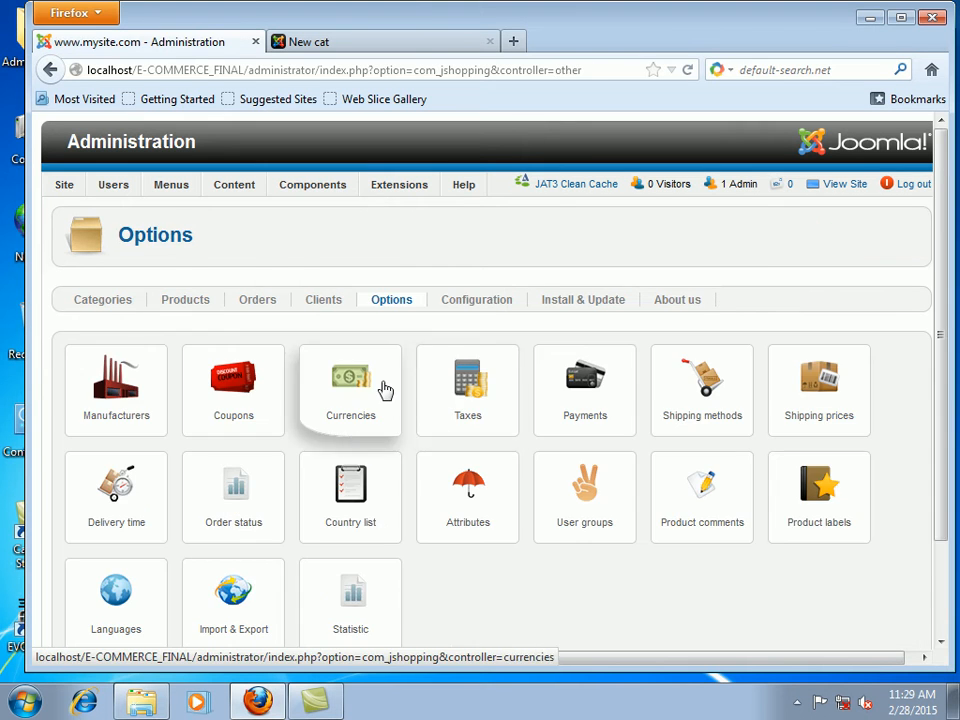
scroll(340, 448, down, 2)
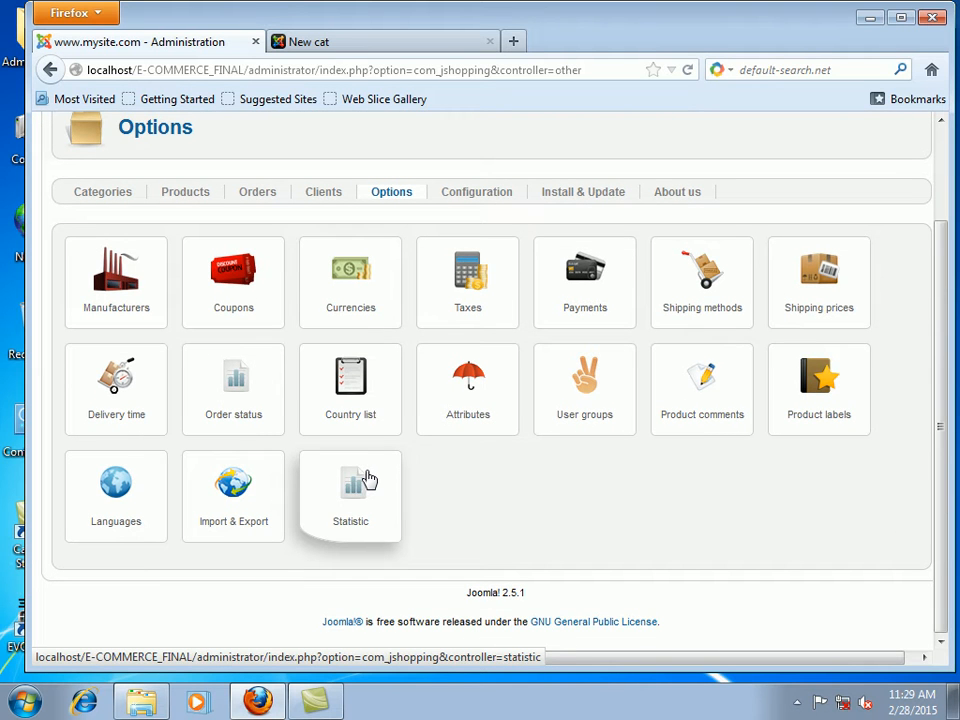
click(130, 278)
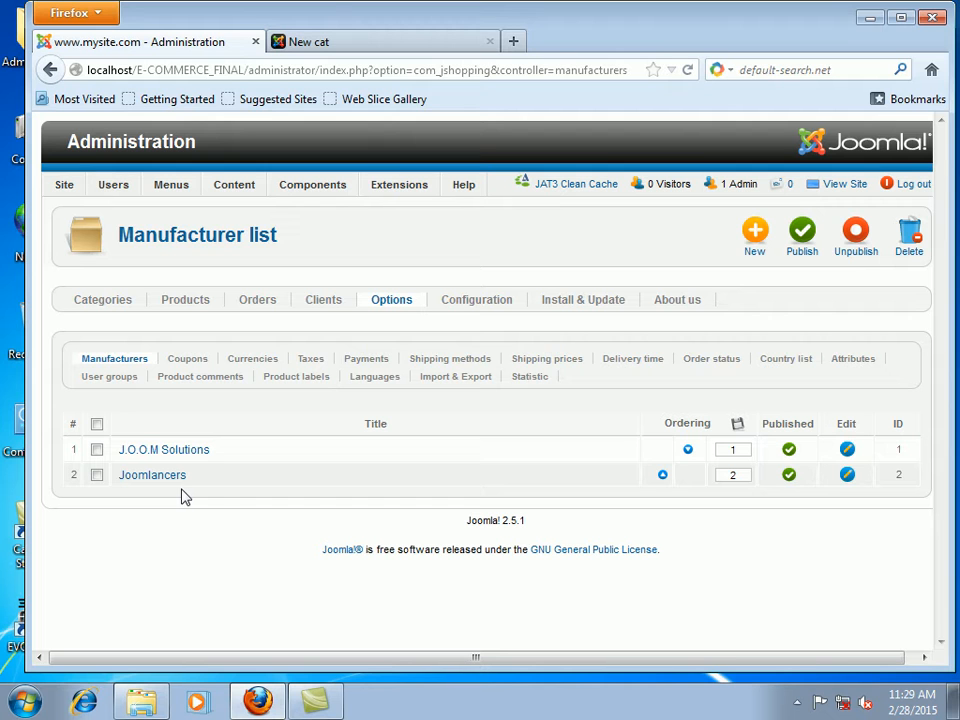
click(757, 249)
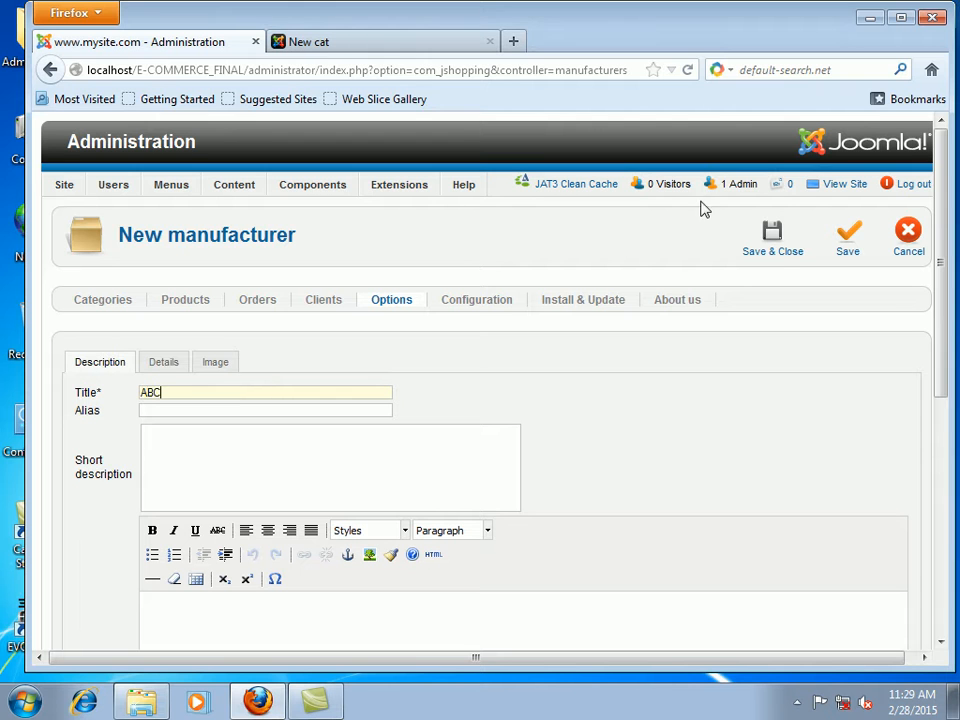
click(776, 250)
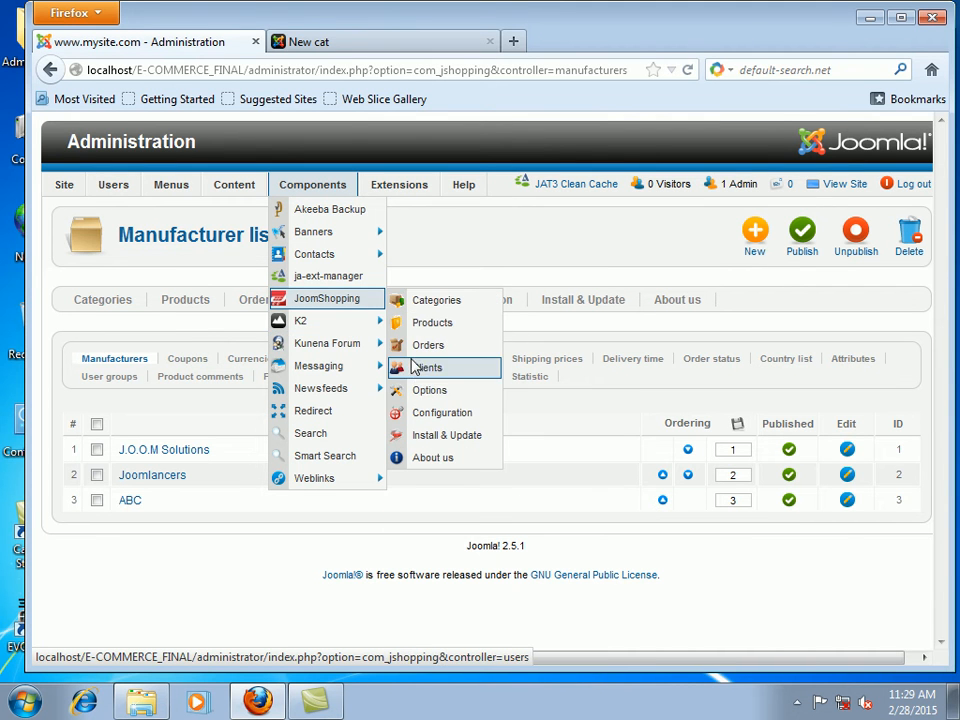
Step: Start a new currency, leaving ordering at First and entering code RS
click(430, 394)
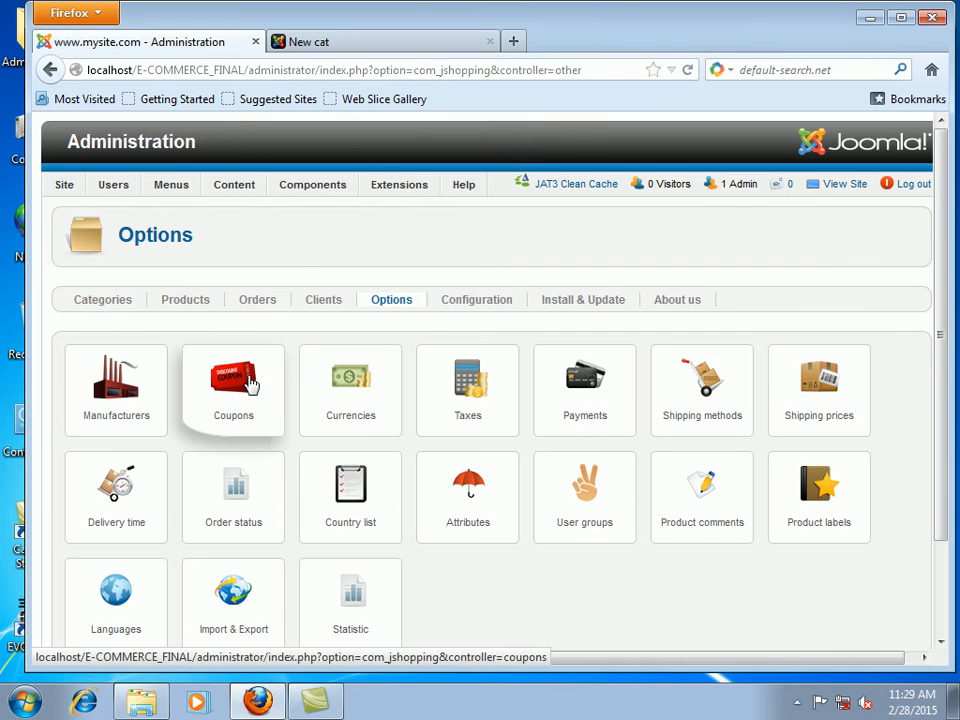
click(356, 384)
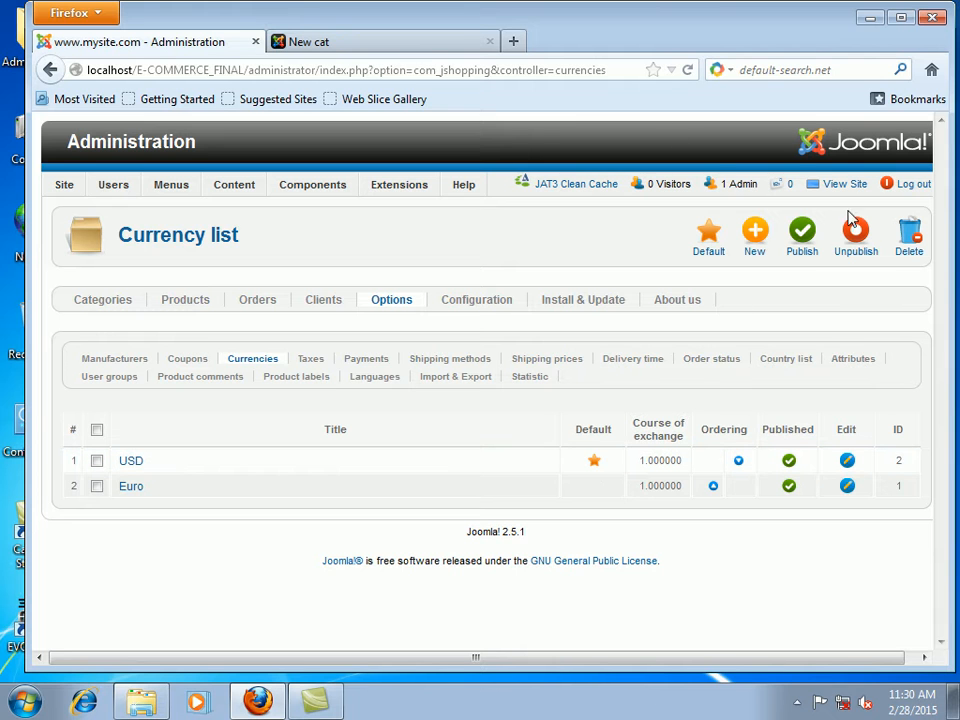
click(766, 248)
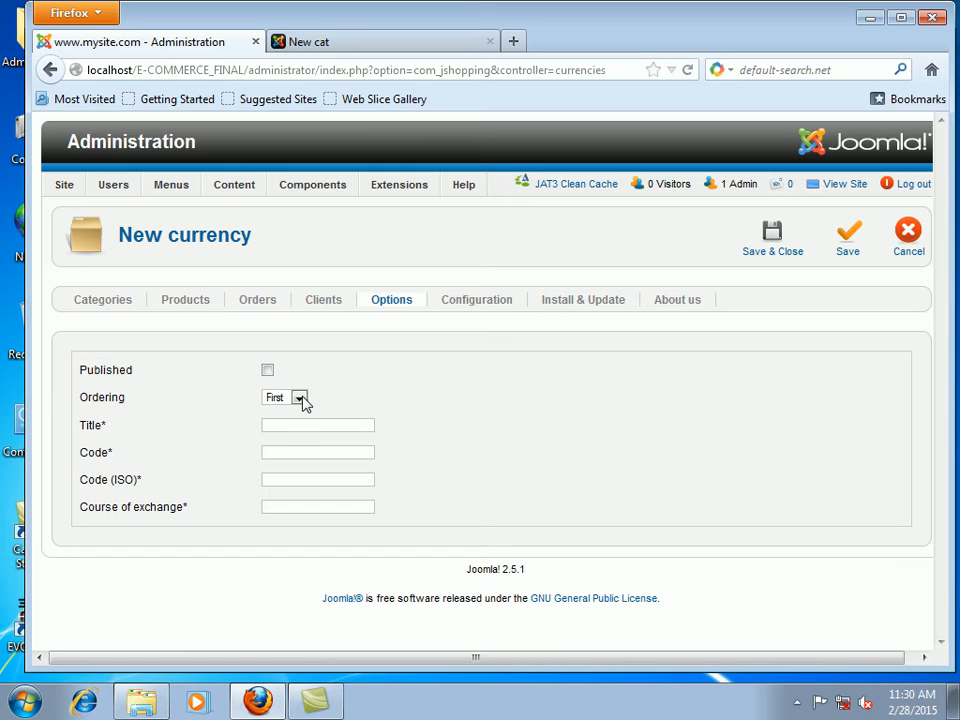
click(299, 398)
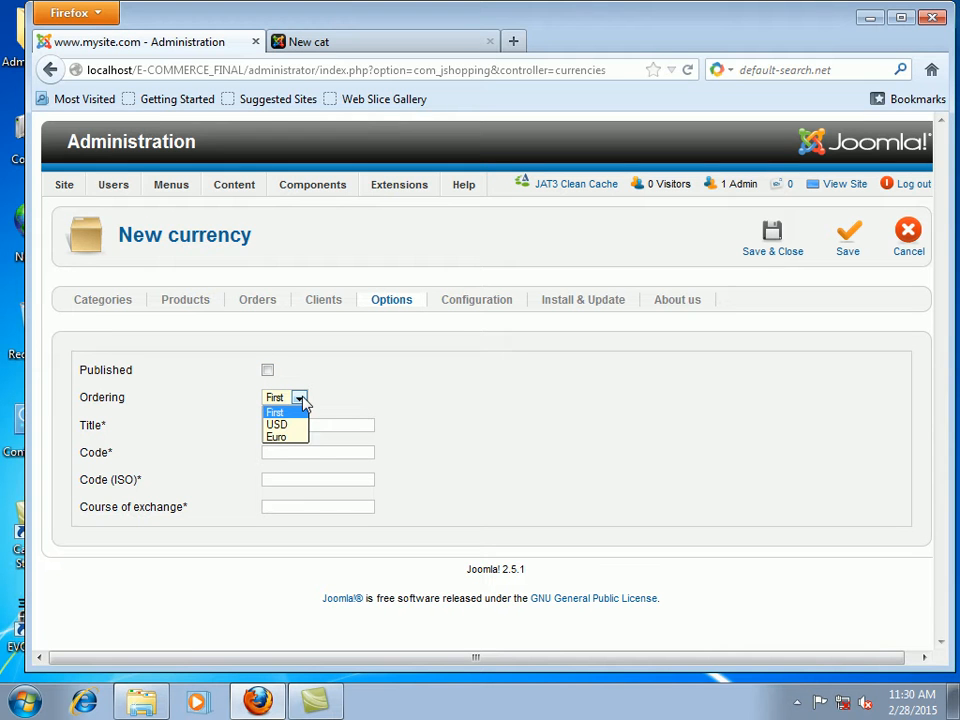
click(354, 377)
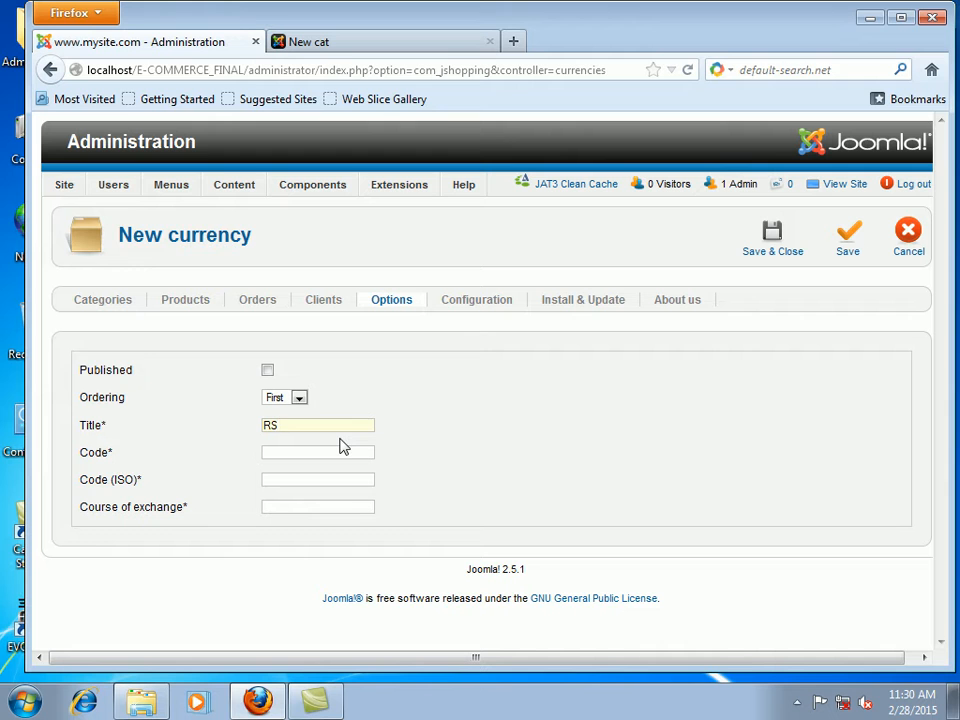
click(320, 453)
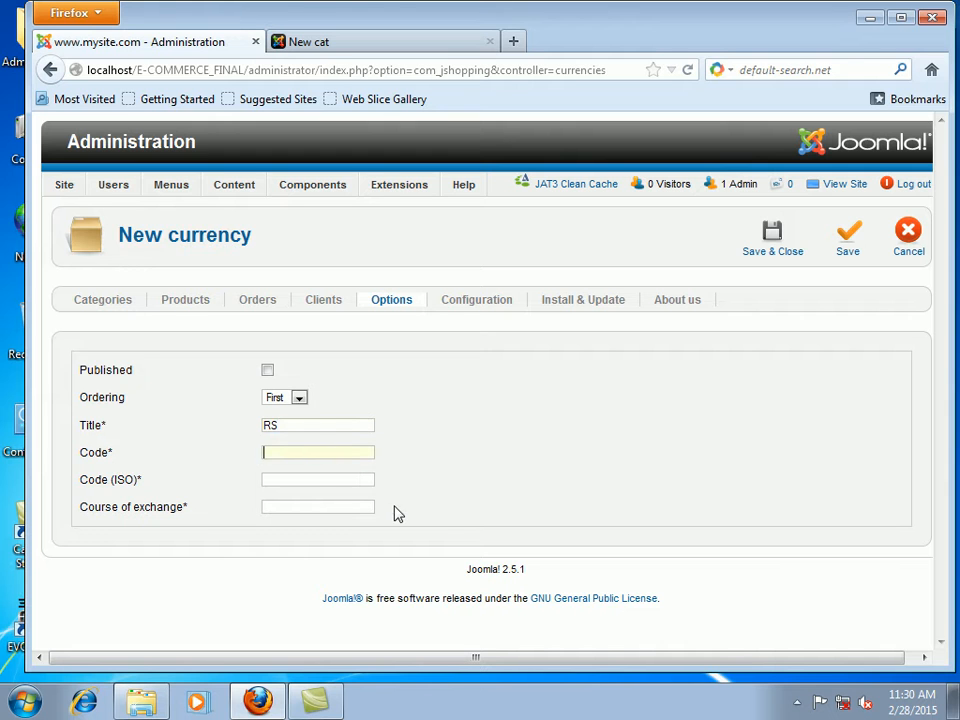
text(RS)
Step: Give the RS currency ISO code PKR, mark it published and save it
click(314, 480)
click(294, 505)
click(299, 398)
click(299, 398)
click(294, 505)
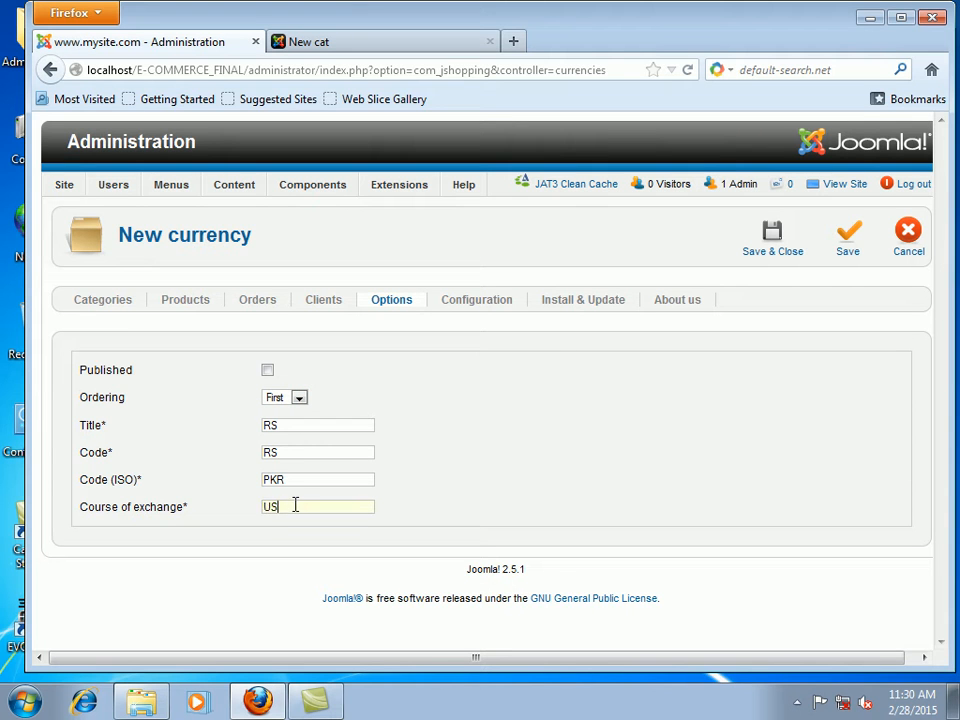
click(325, 528)
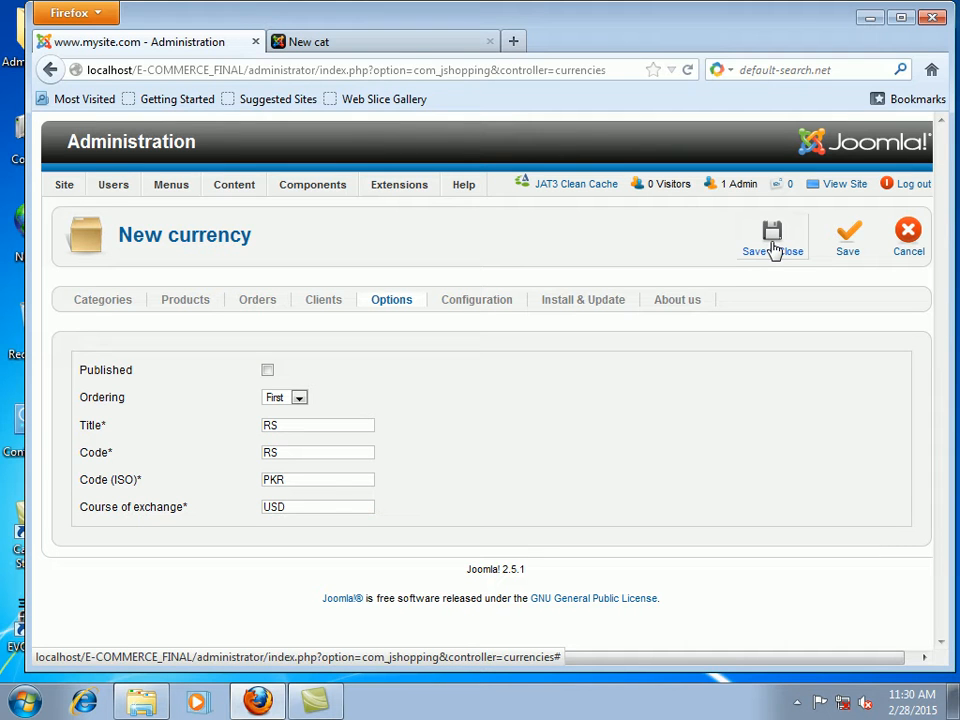
click(268, 371)
click(782, 250)
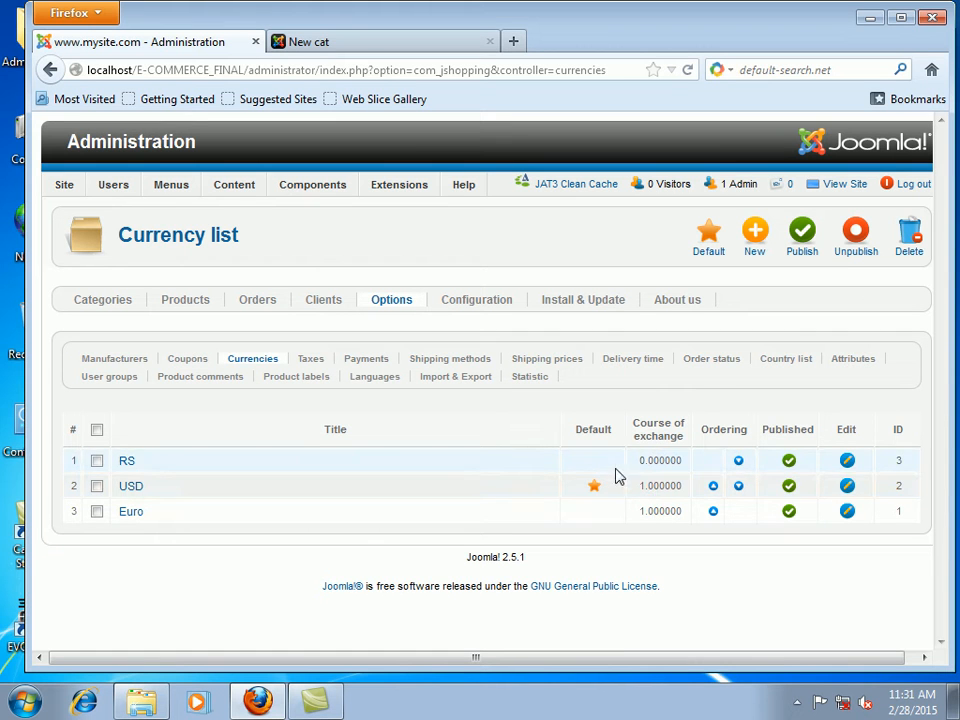
Step: Set RS as the default currency and save it with an exchange rate of 104
click(97, 461)
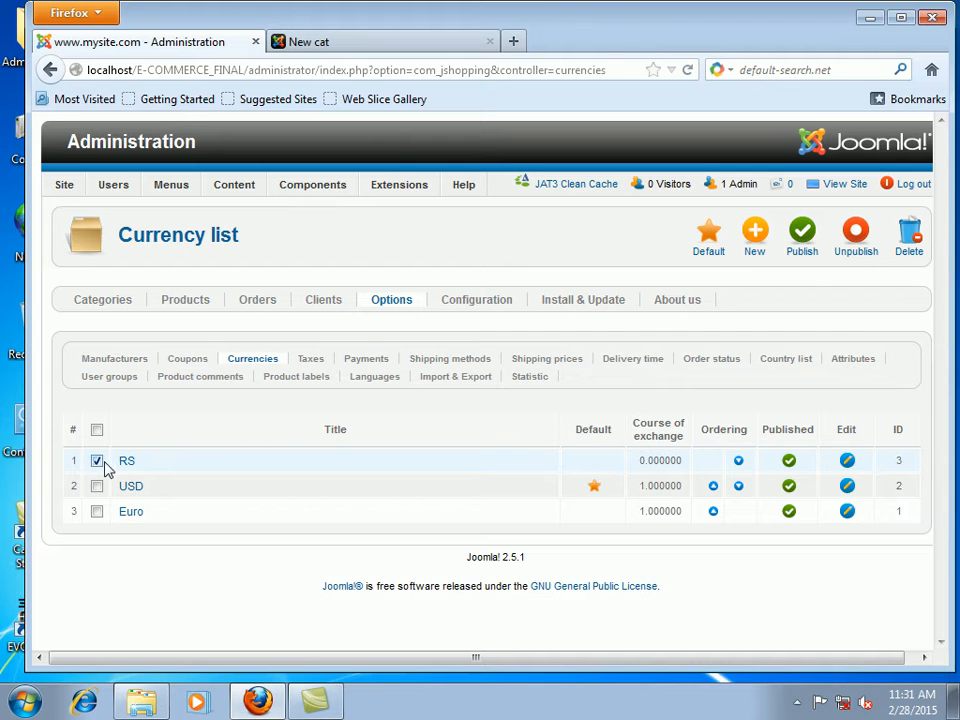
click(710, 238)
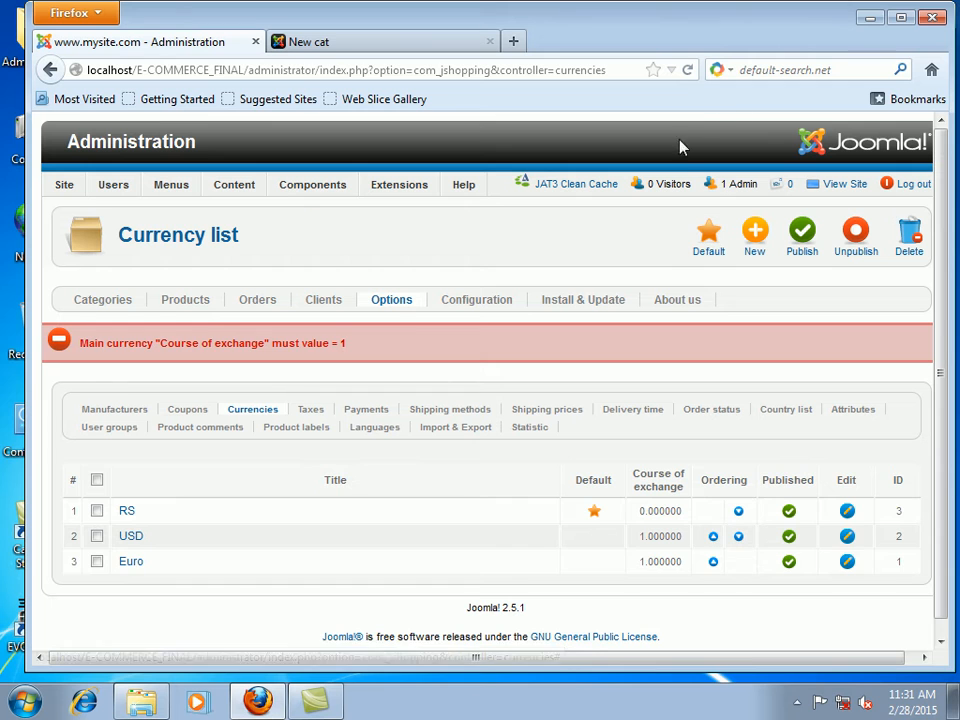
click(127, 513)
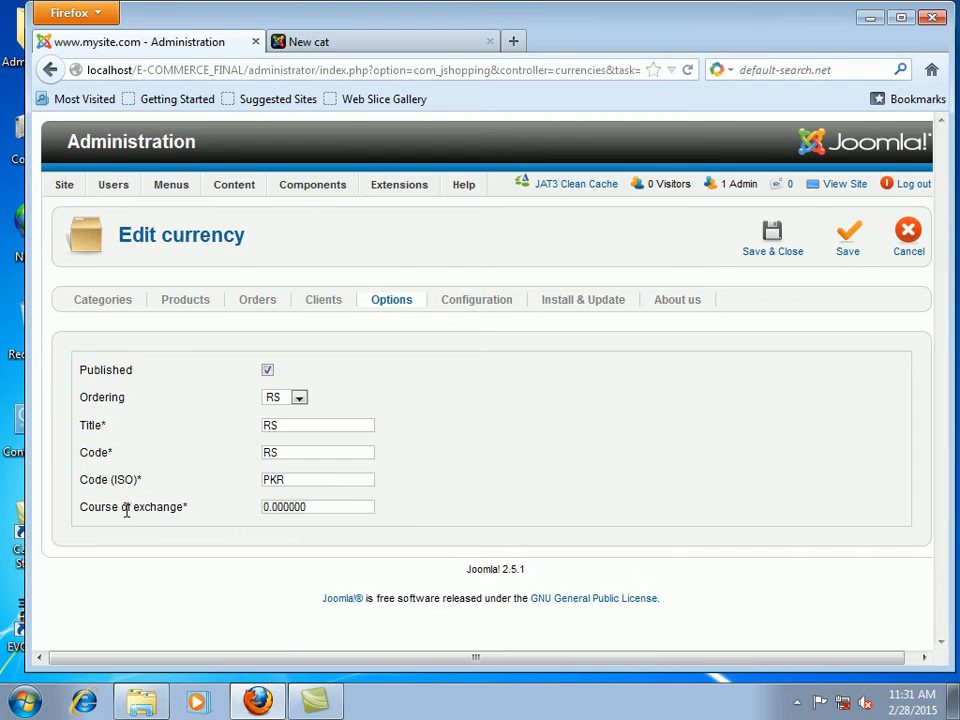
click(357, 428)
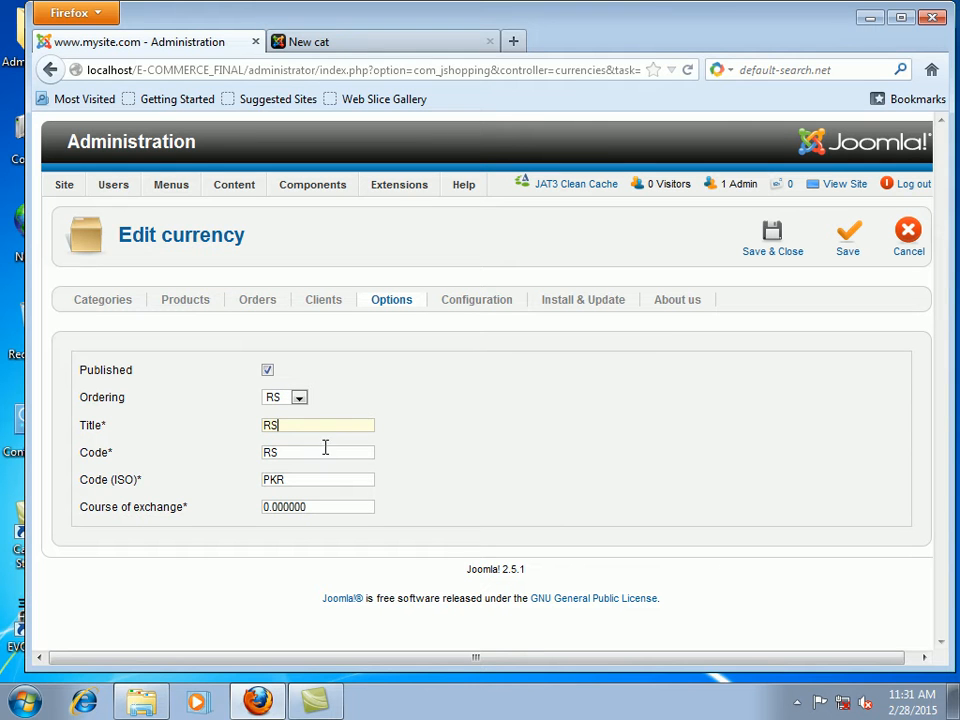
click(311, 480)
click(293, 519)
click(302, 504)
double_click(319, 506)
text(104)
click(786, 237)
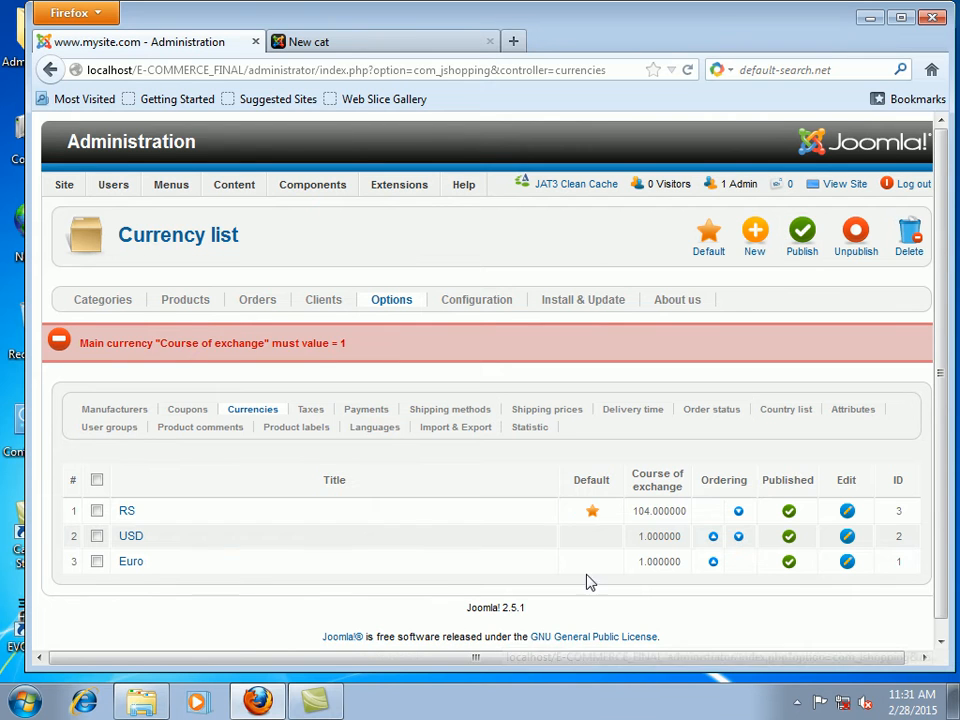
Step: Change the RS course of exchange from 104 to 1 and save
click(128, 515)
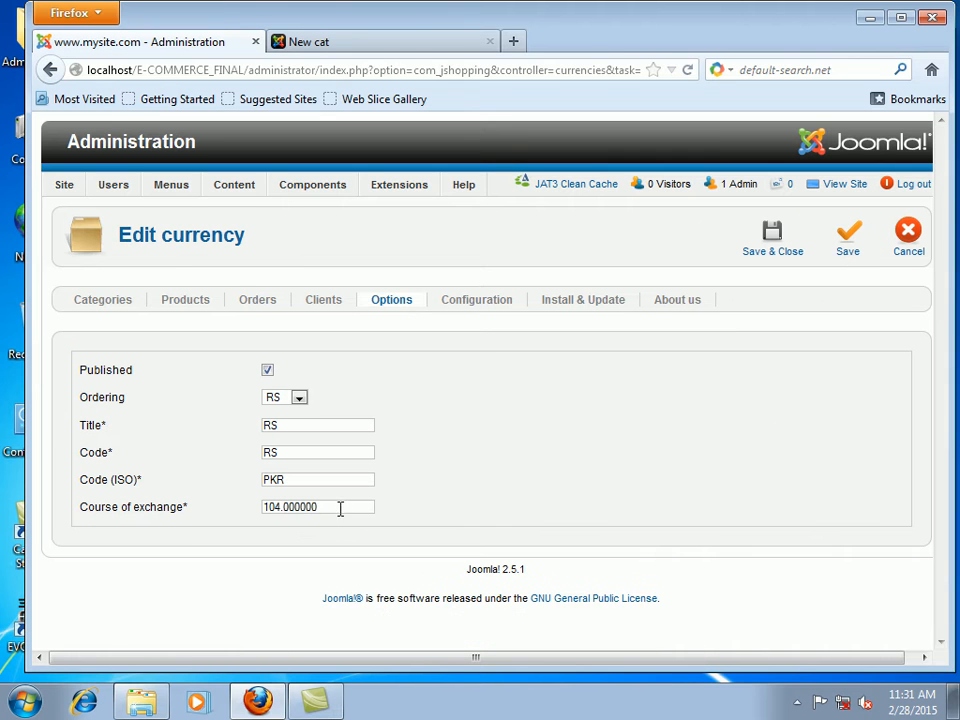
drag(343, 508, 91, 506)
text(1)
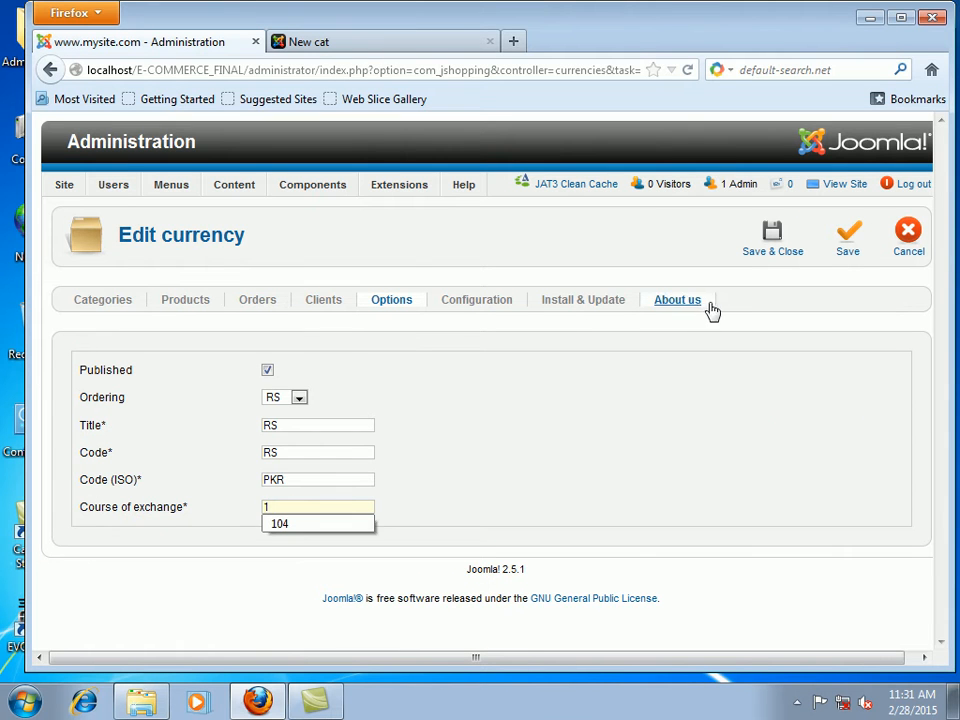
click(787, 236)
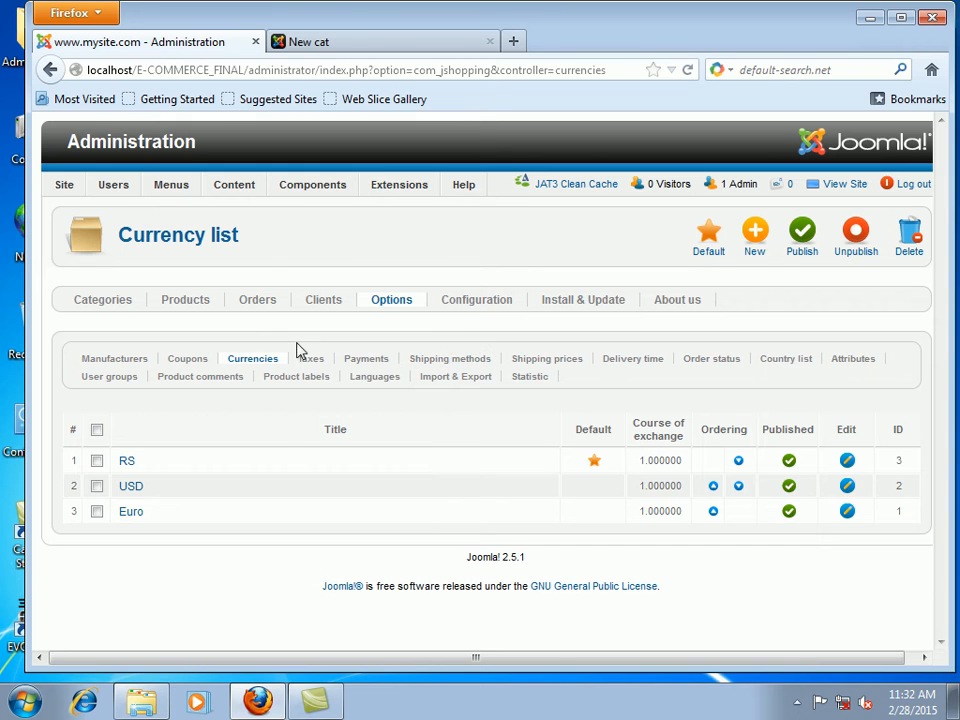
Step: From JoomShopping Options > Taxes, start a new tax titled SALES TAX with value 16
mouse_move(352, 189)
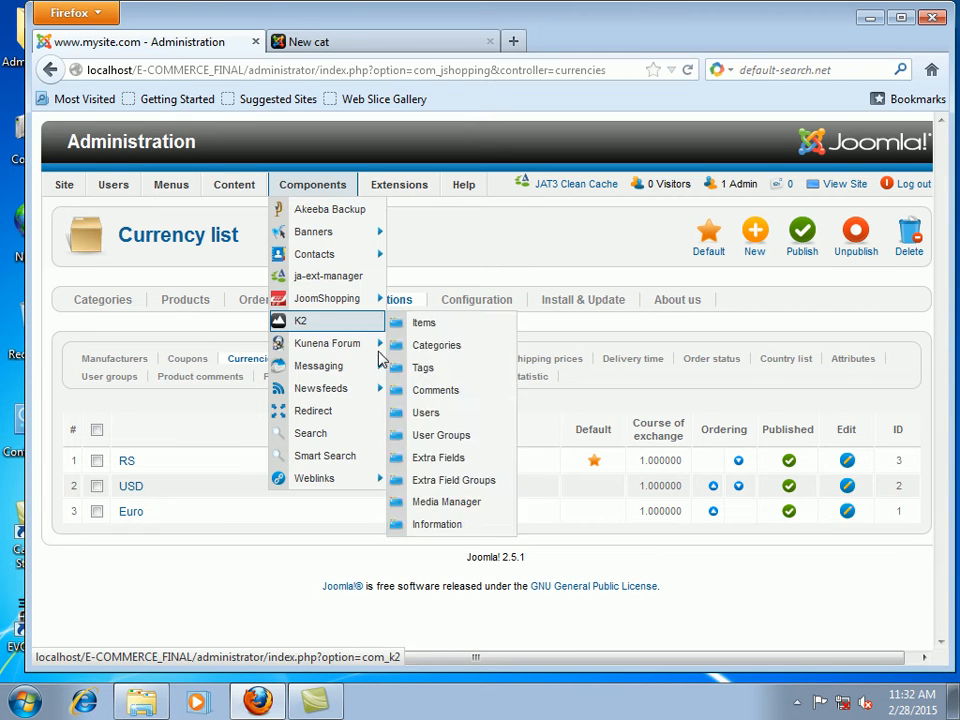
mouse_move(357, 308)
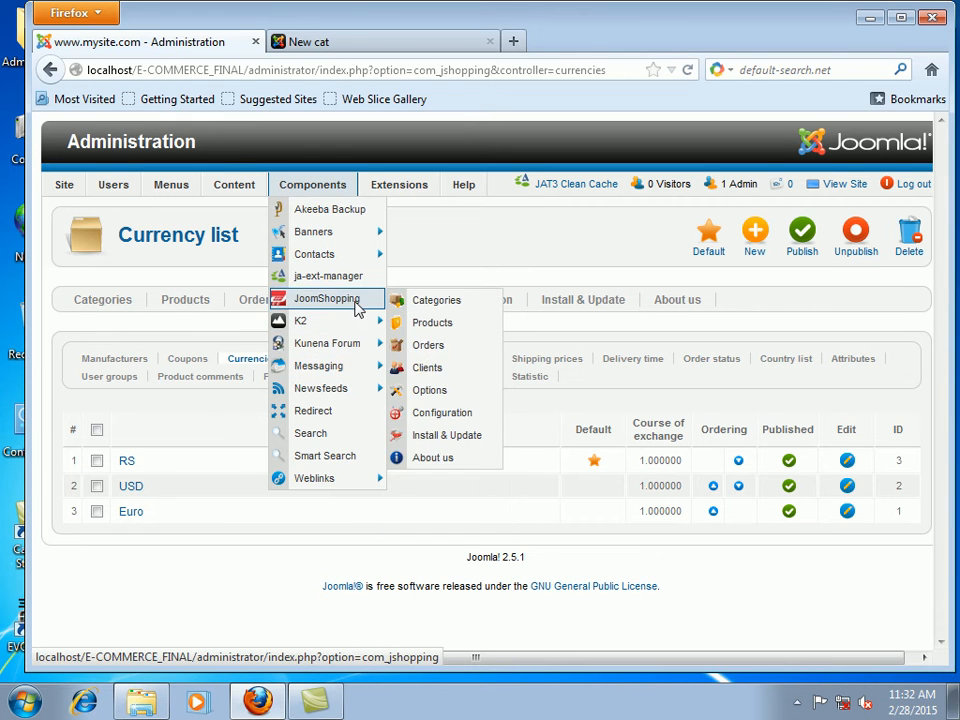
click(446, 395)
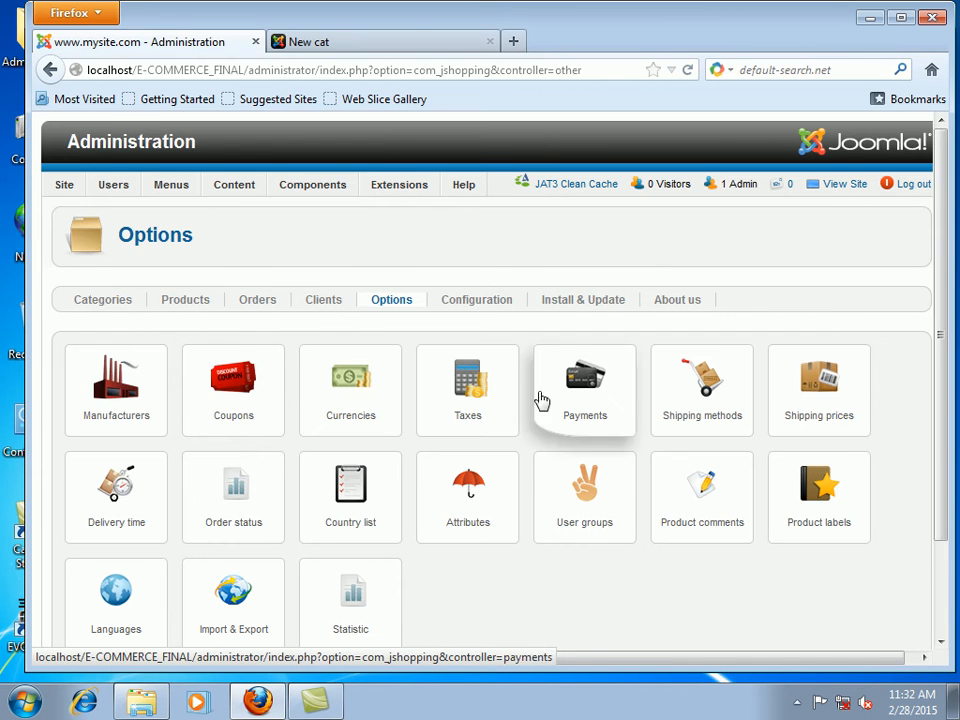
click(468, 393)
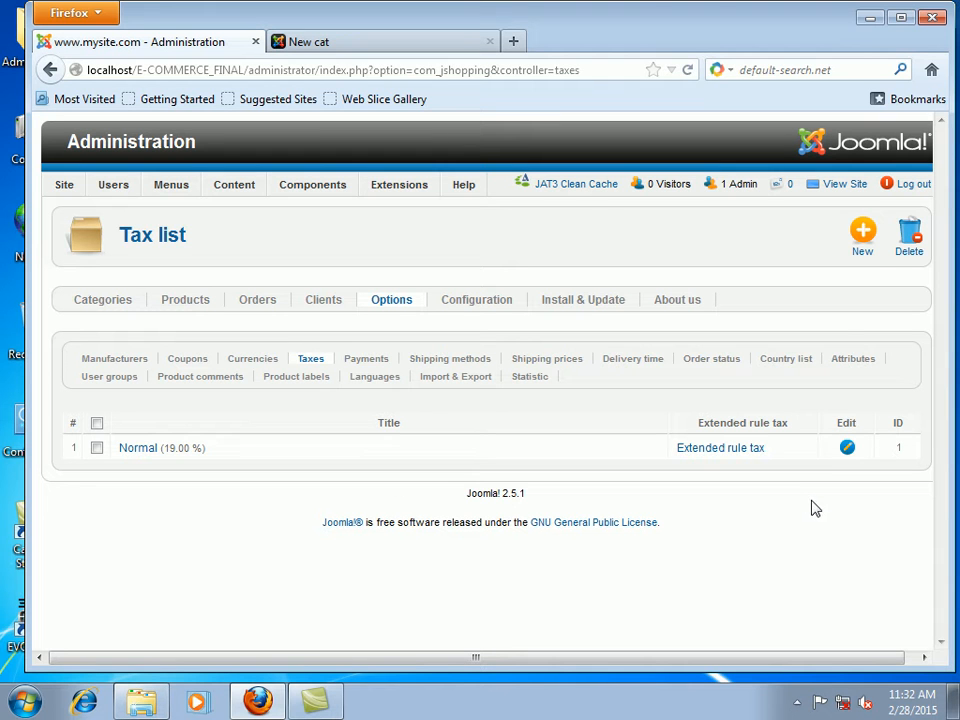
click(863, 233)
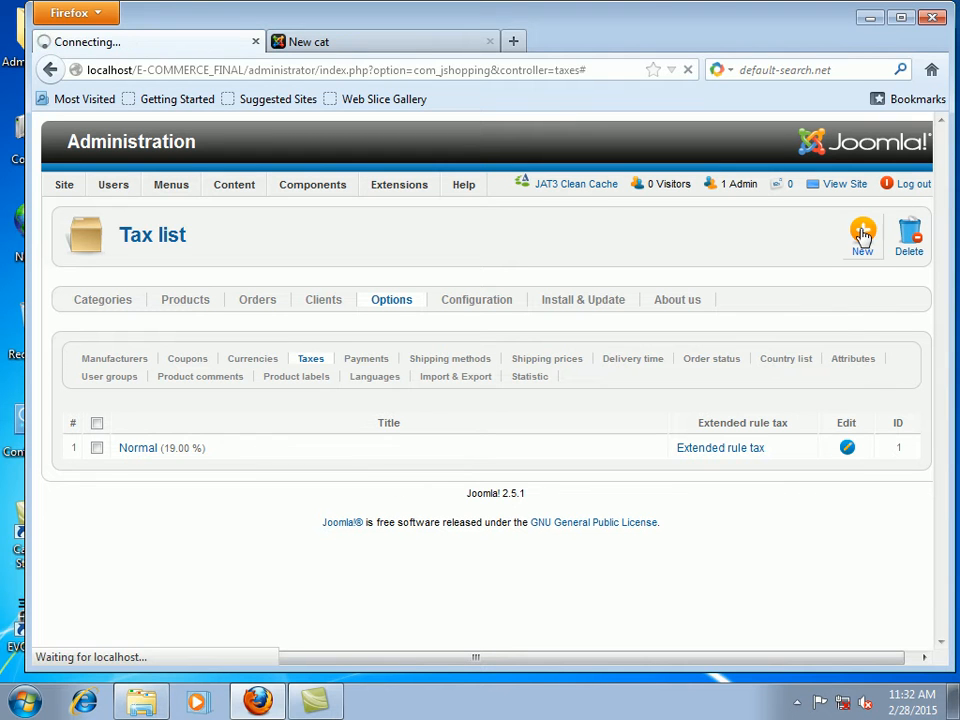
click(343, 370)
text(SALES TAX)
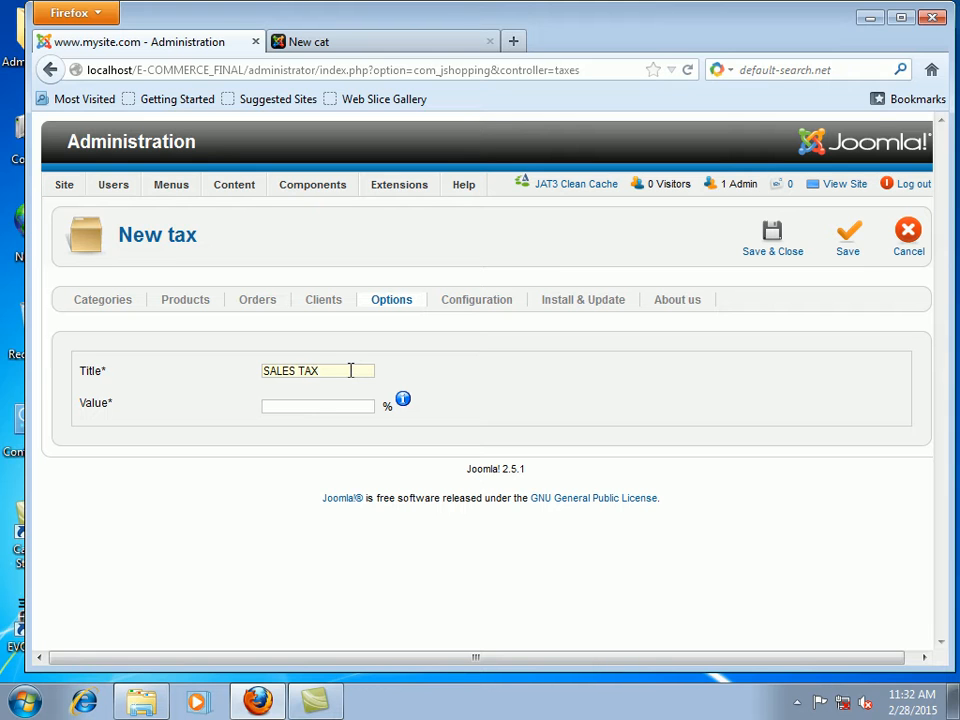
click(312, 404)
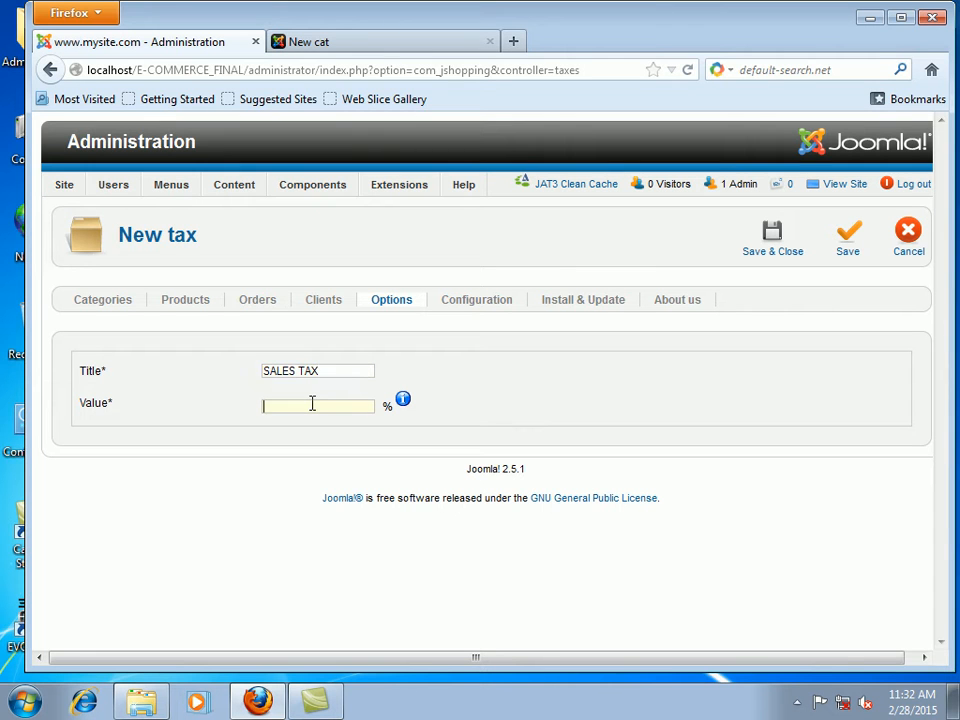
text(16)
Step: Save and close the 16% SALES TAX form
click(786, 238)
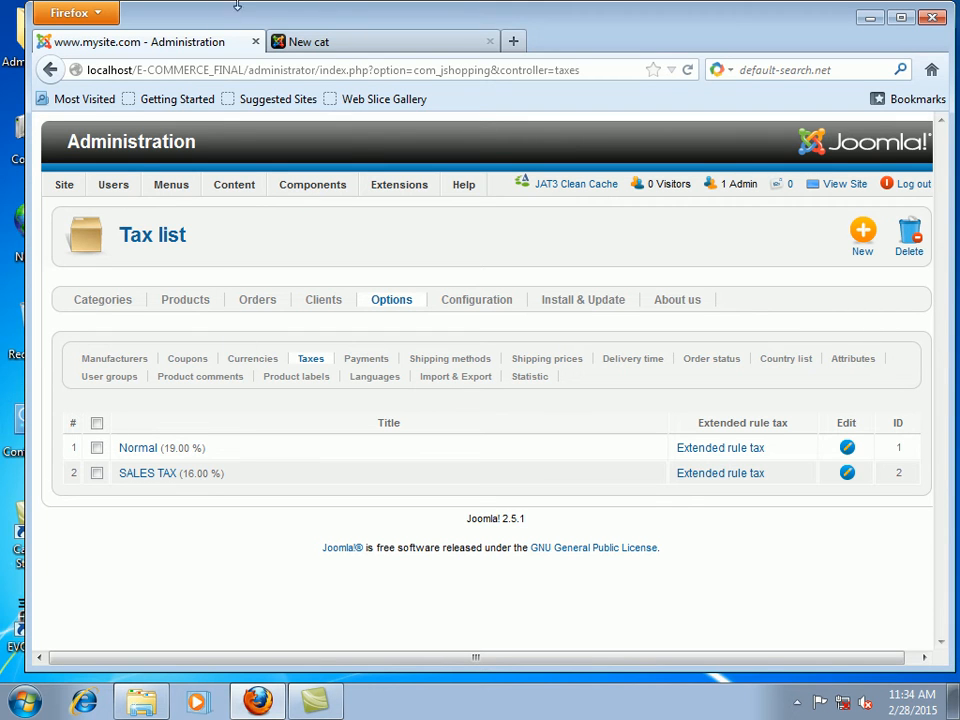
Step: Open JoomShopping Options and go to the Payment methods list
mouse_move(330, 182)
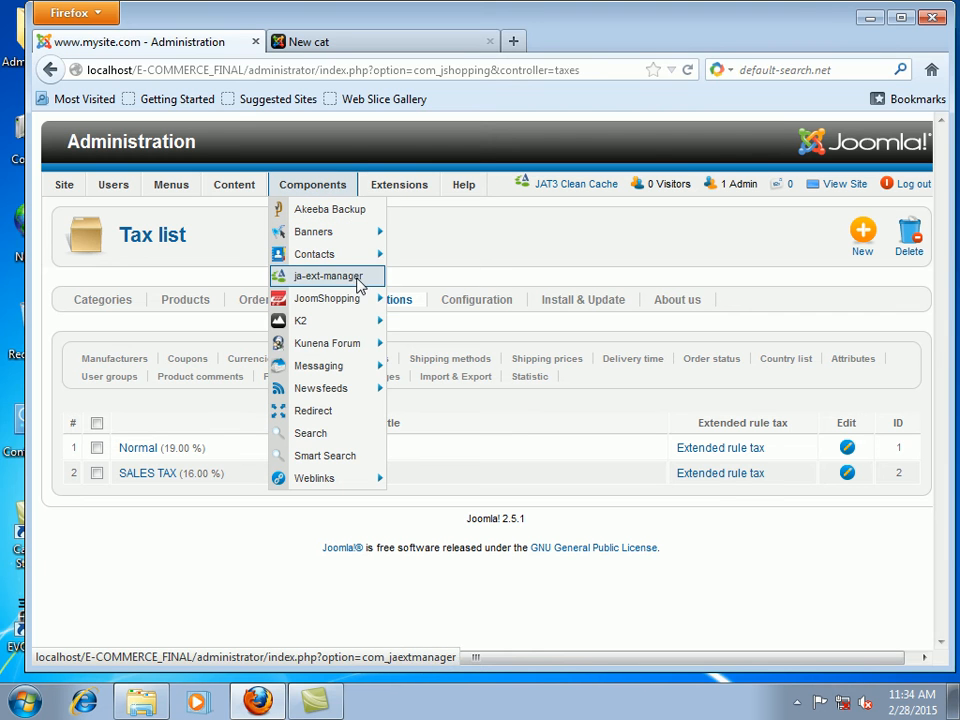
mouse_move(366, 340)
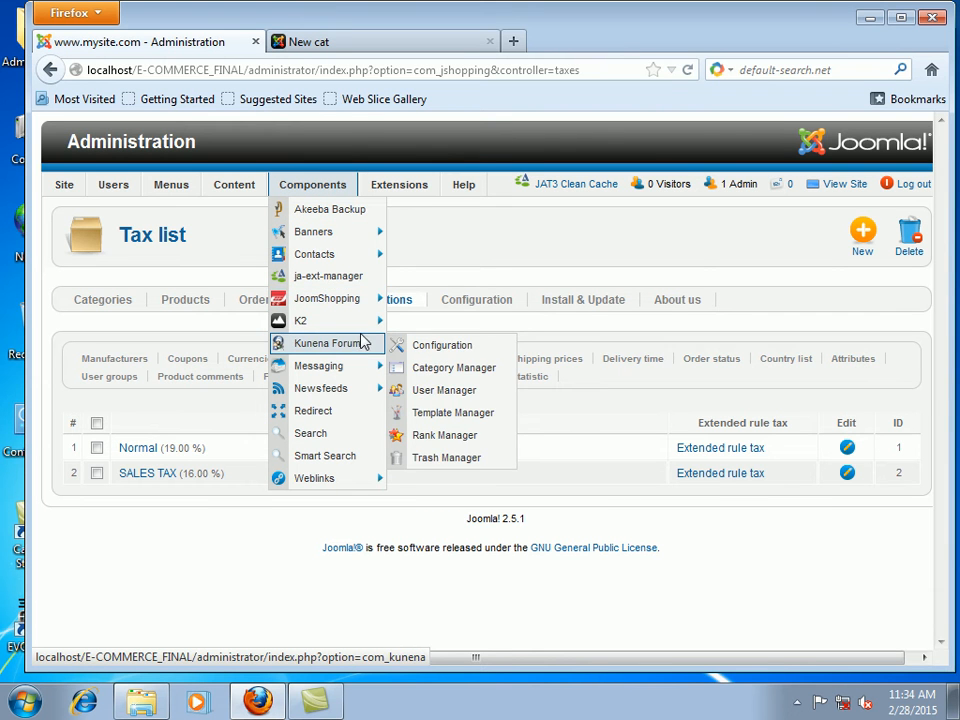
mouse_move(375, 298)
click(455, 399)
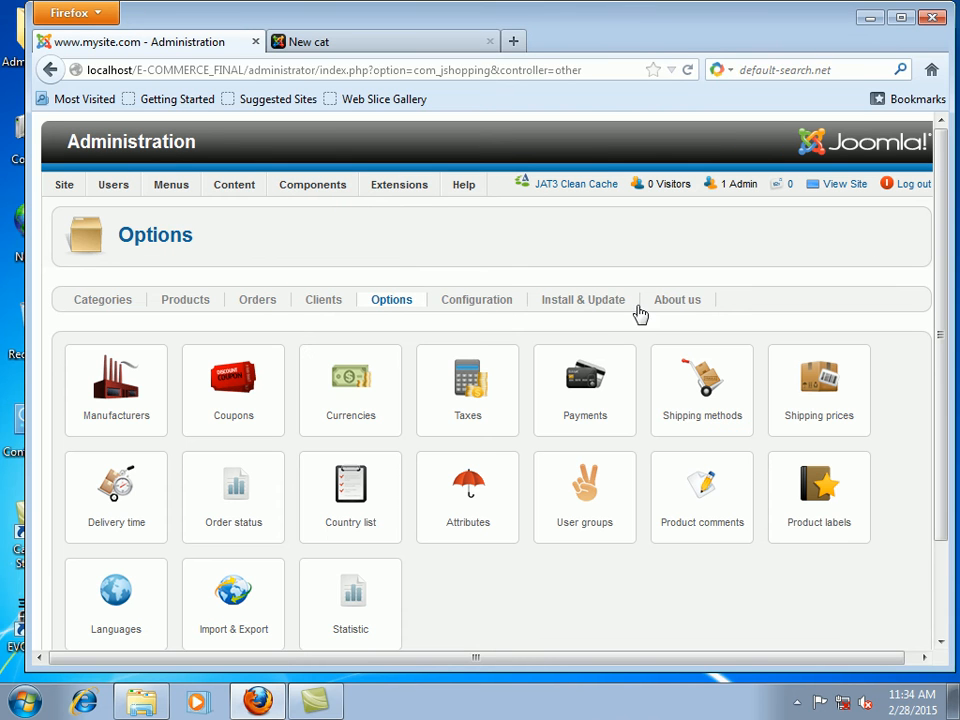
click(585, 395)
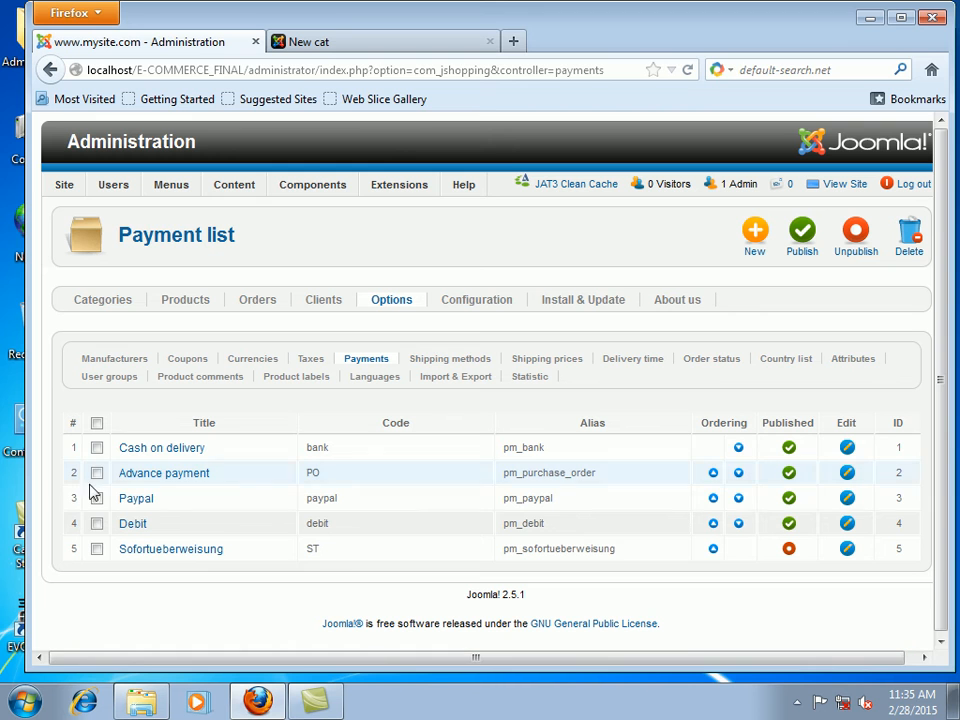
Step: Open the Paypal payment method for editing
click(127, 502)
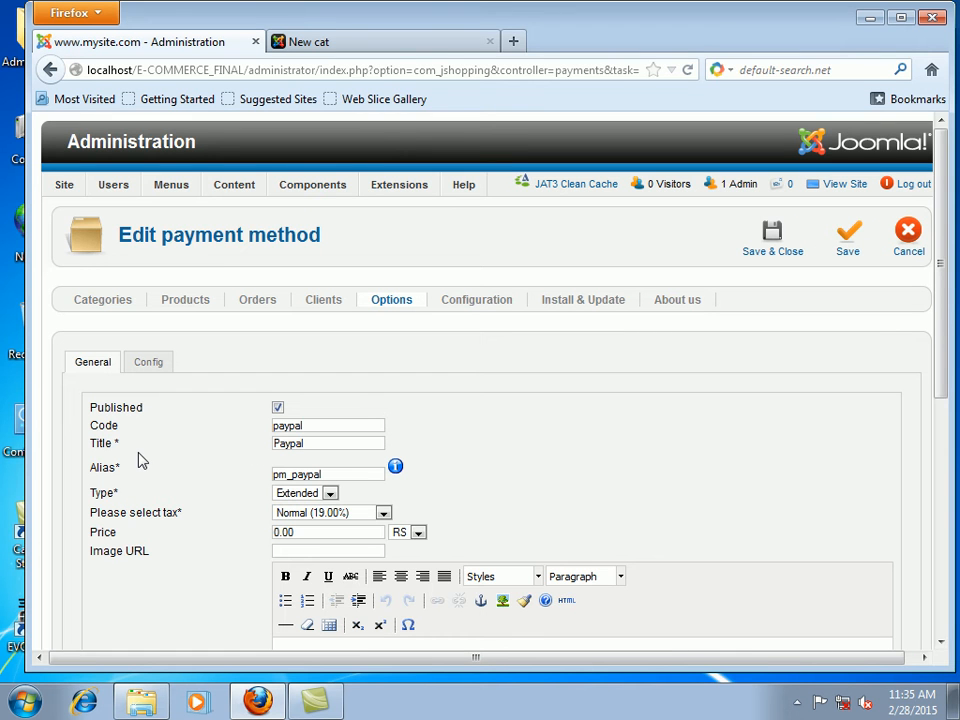
Step: Review the Paypal method's code, title and description, then bring up its configuration settings
scroll(139, 456, down, 4)
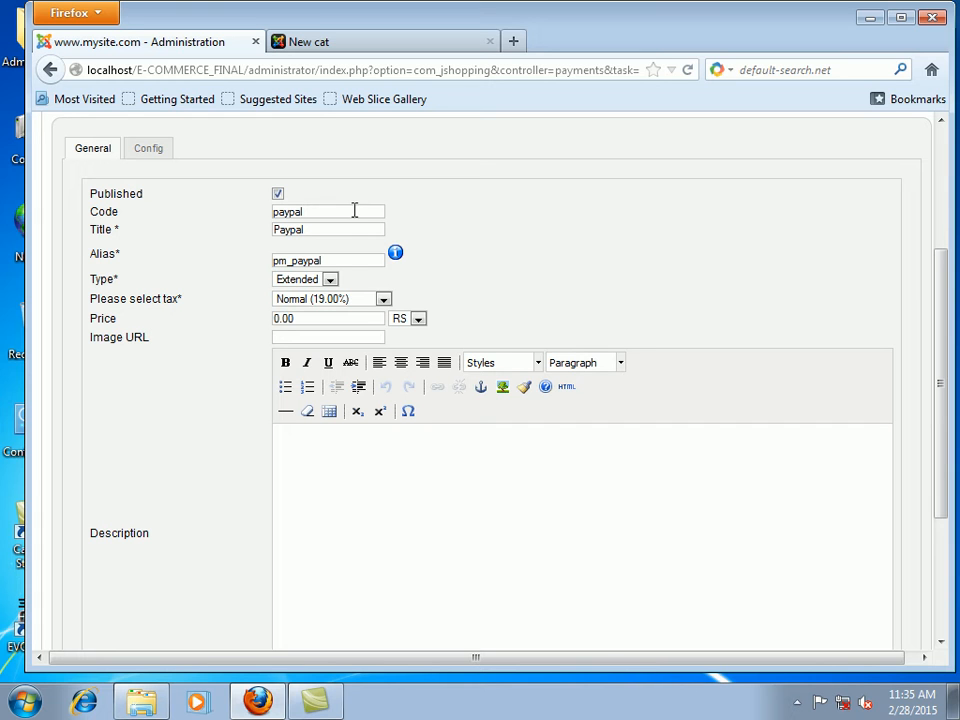
click(324, 211)
click(324, 229)
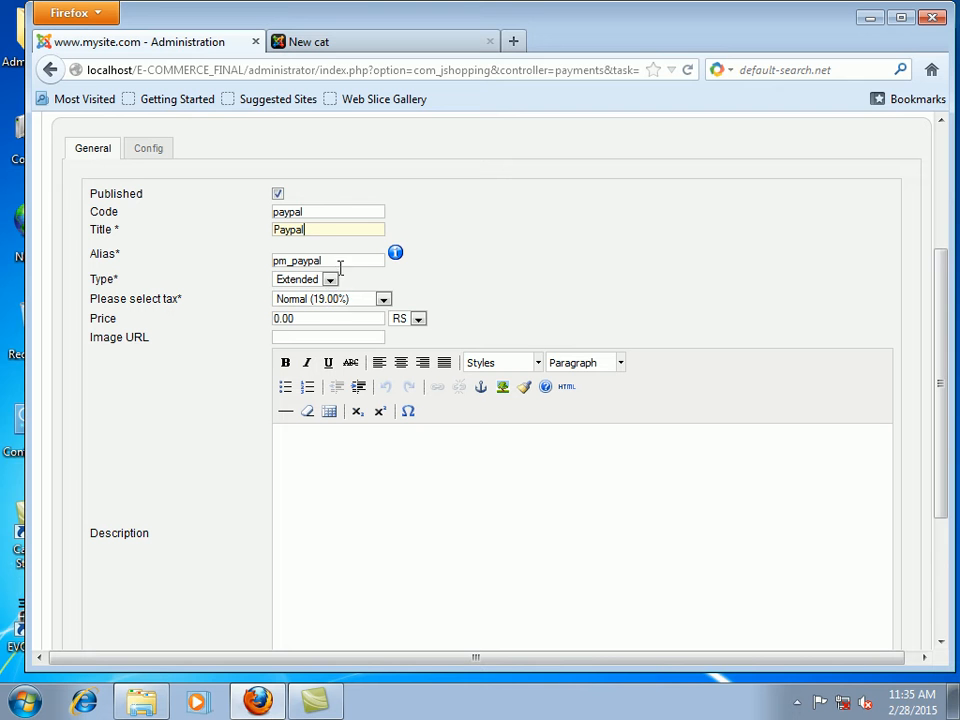
click(407, 531)
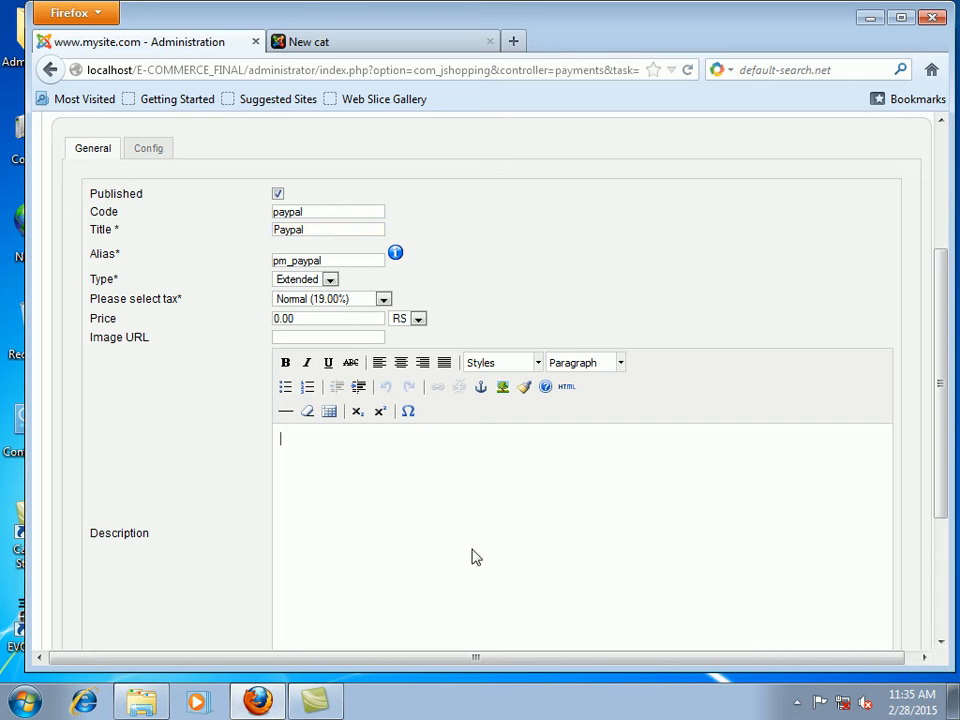
scroll(476, 555, down, 3)
scroll(476, 557, up, 6)
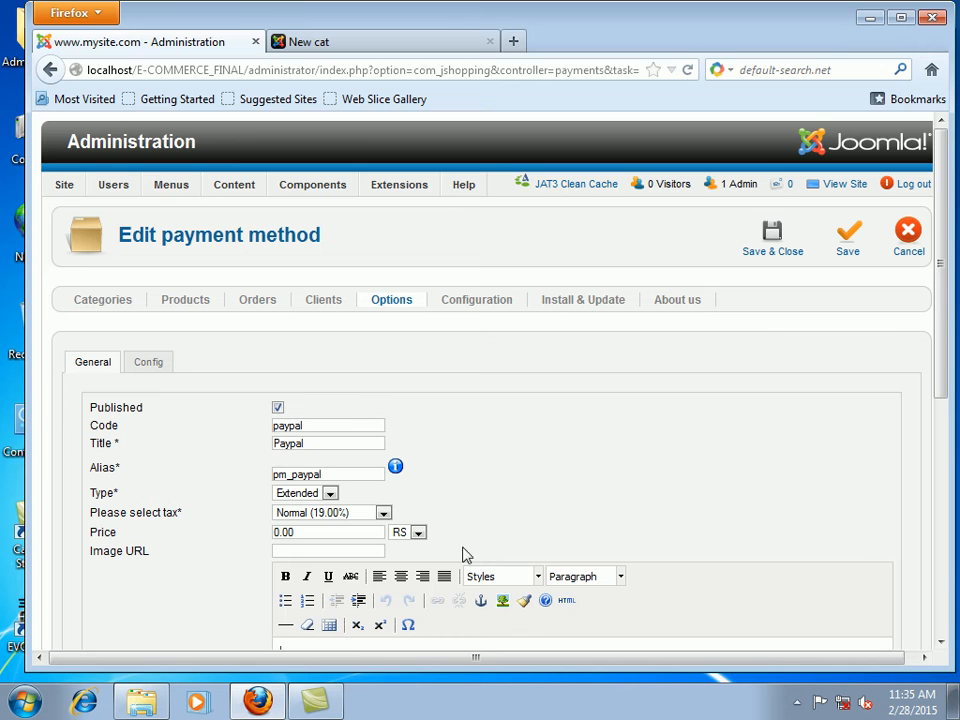
click(150, 366)
Step: Fill in the PayPal payment e-mail address and return to the general settings
scroll(504, 467, down, 1)
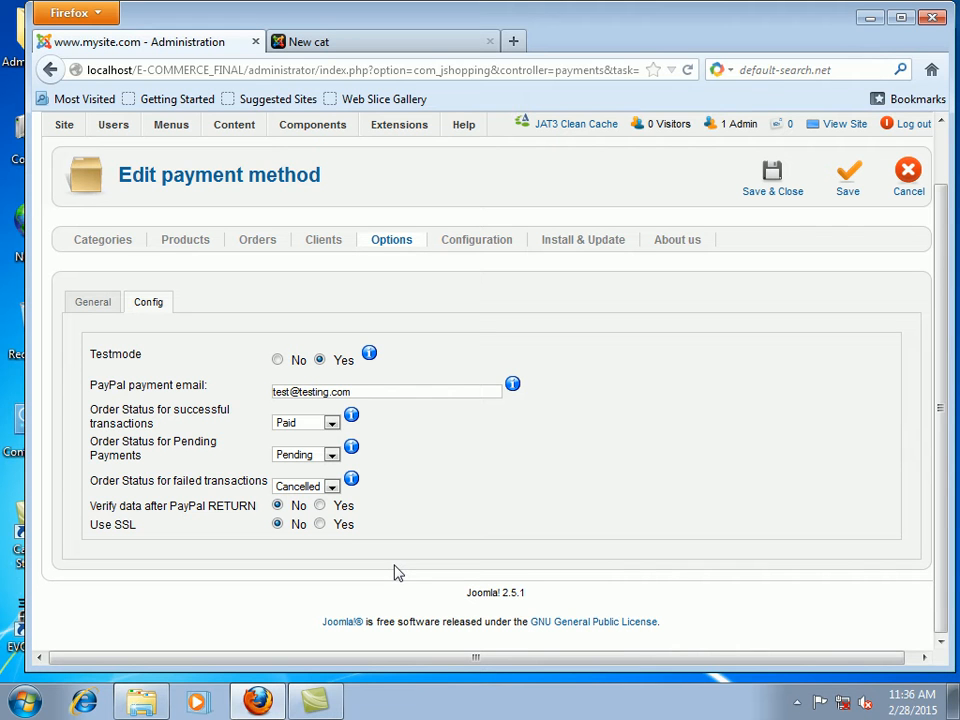
click(382, 393)
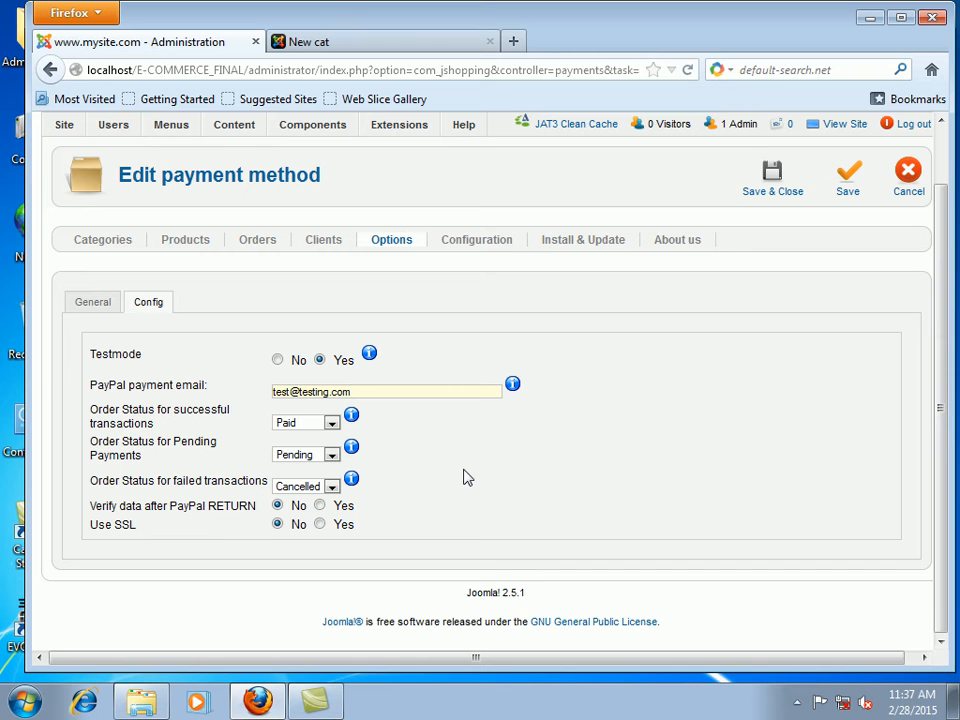
click(106, 306)
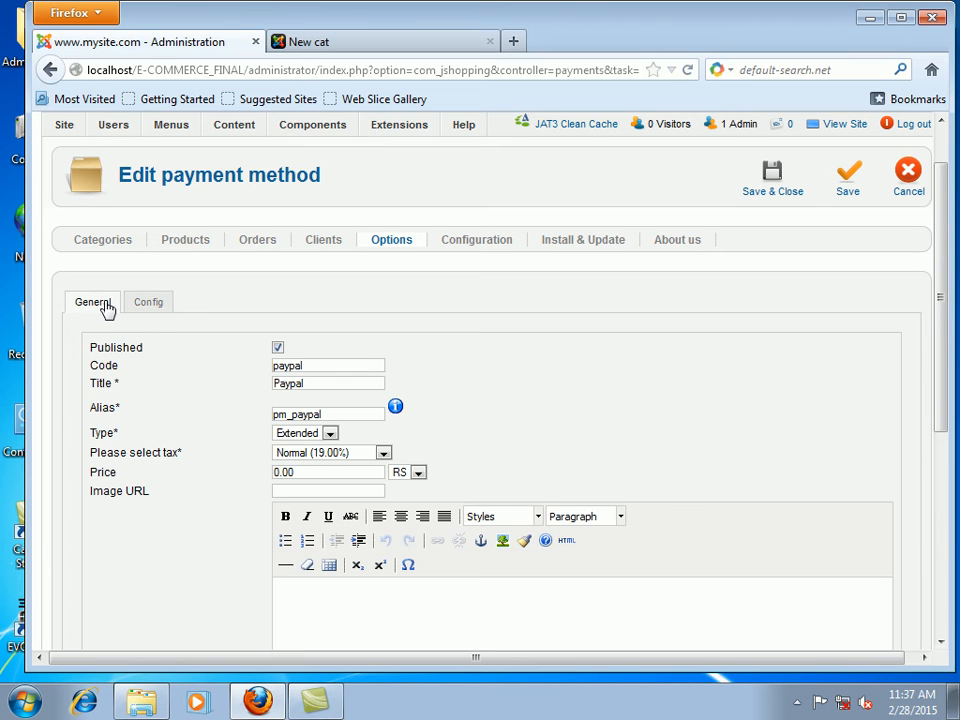
Step: Save and close Paypal, then open Cash on delivery for editing
click(767, 186)
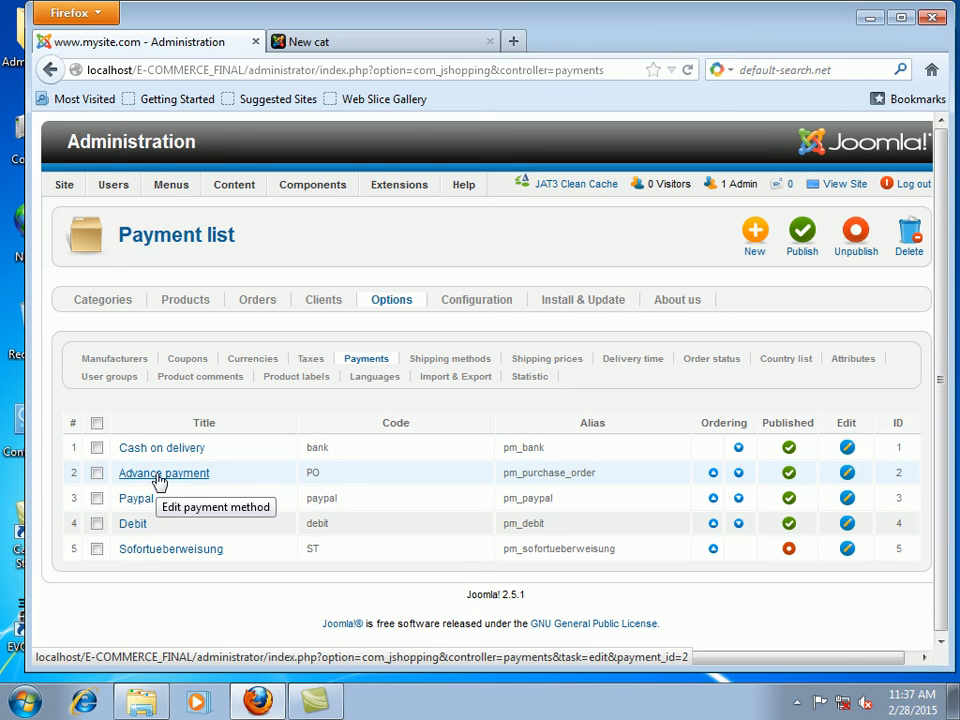
click(166, 456)
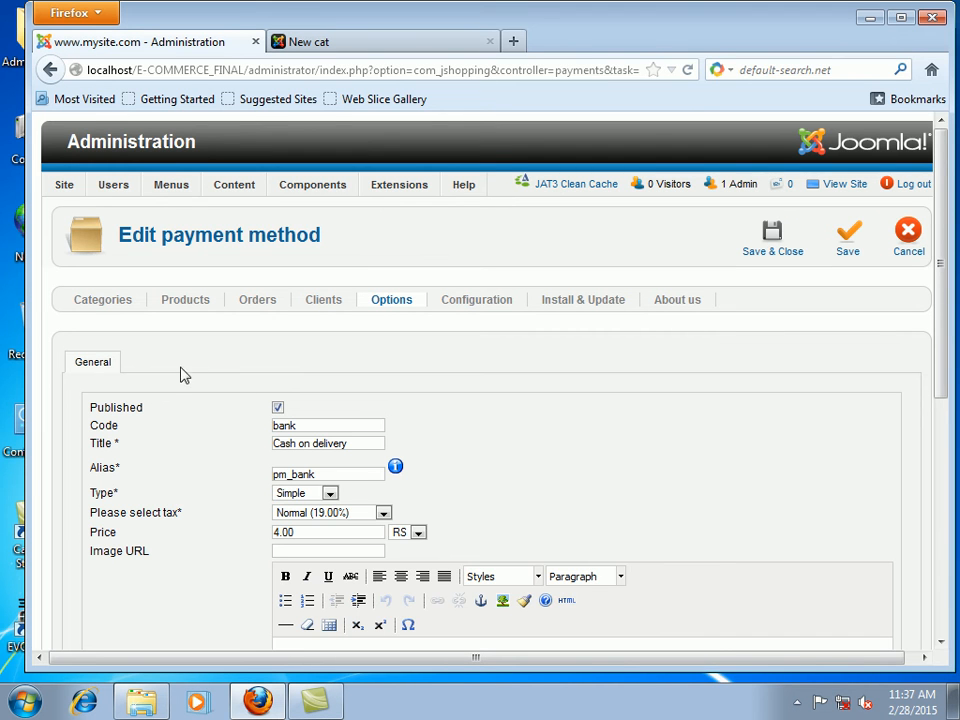
Step: Save and close the Cash on delivery payment method
scroll(202, 632, down, 4)
scroll(214, 604, up, 4)
click(791, 248)
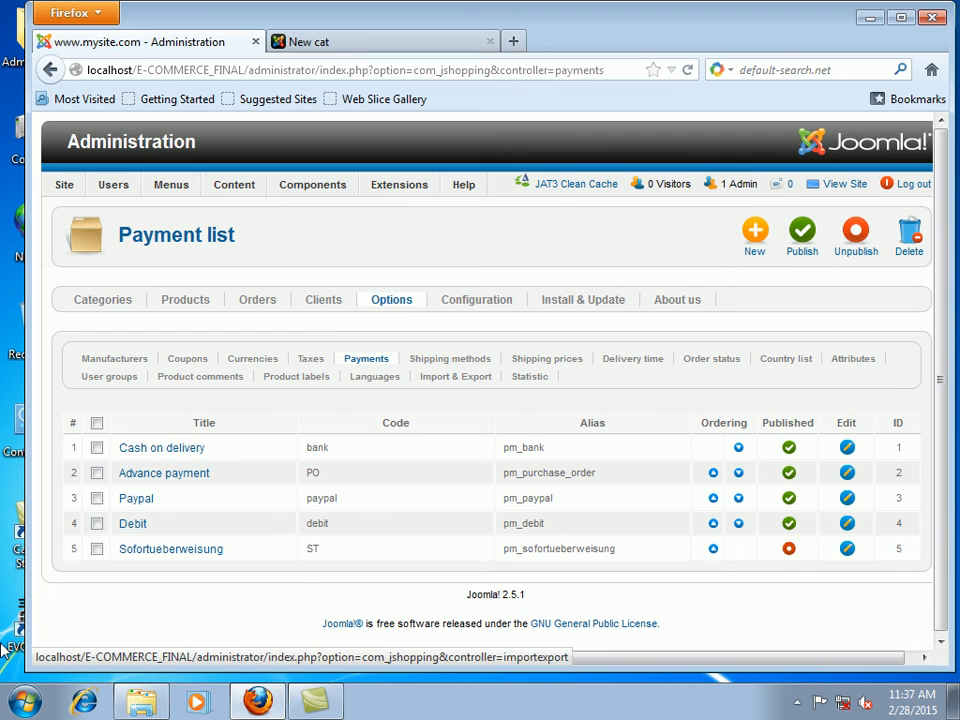
Step: Review the Advance payment method and save and close it
click(166, 474)
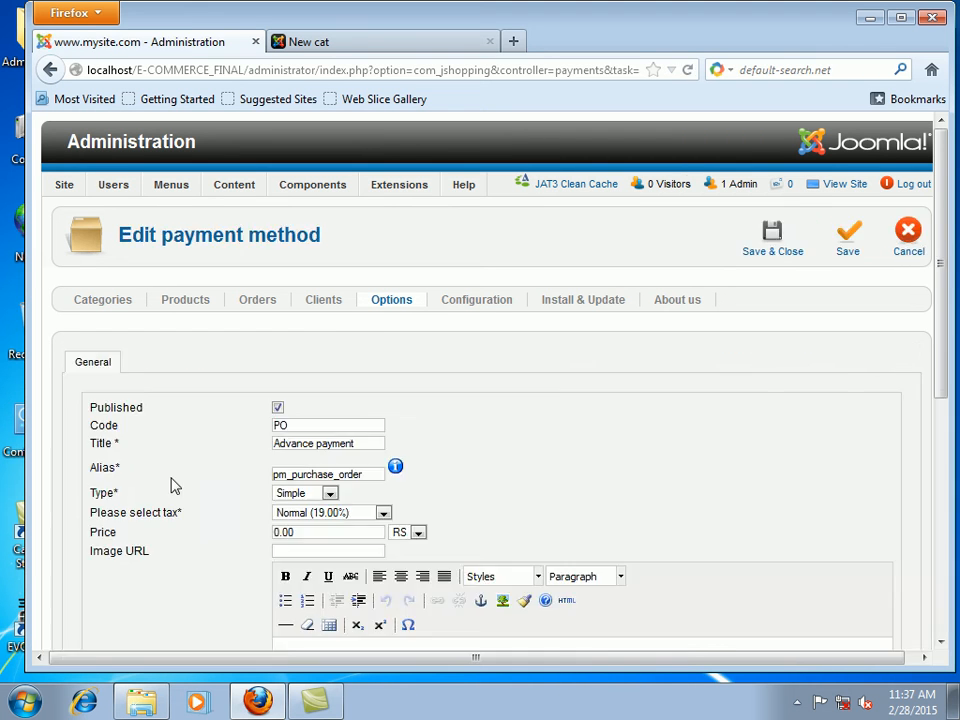
scroll(222, 485, down, 2)
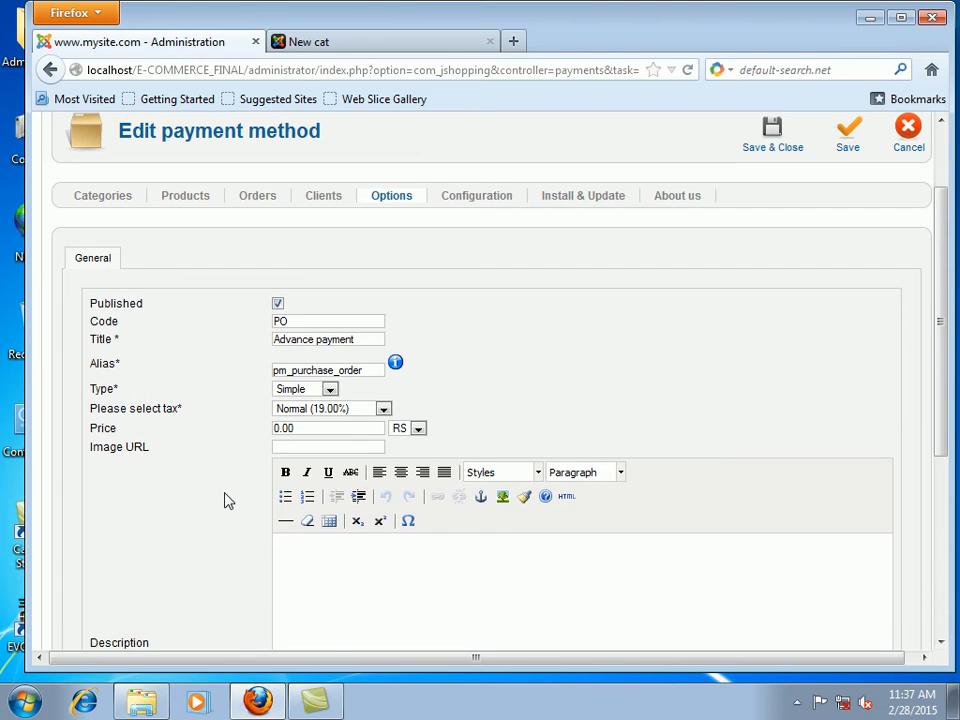
scroll(225, 500, down, 6)
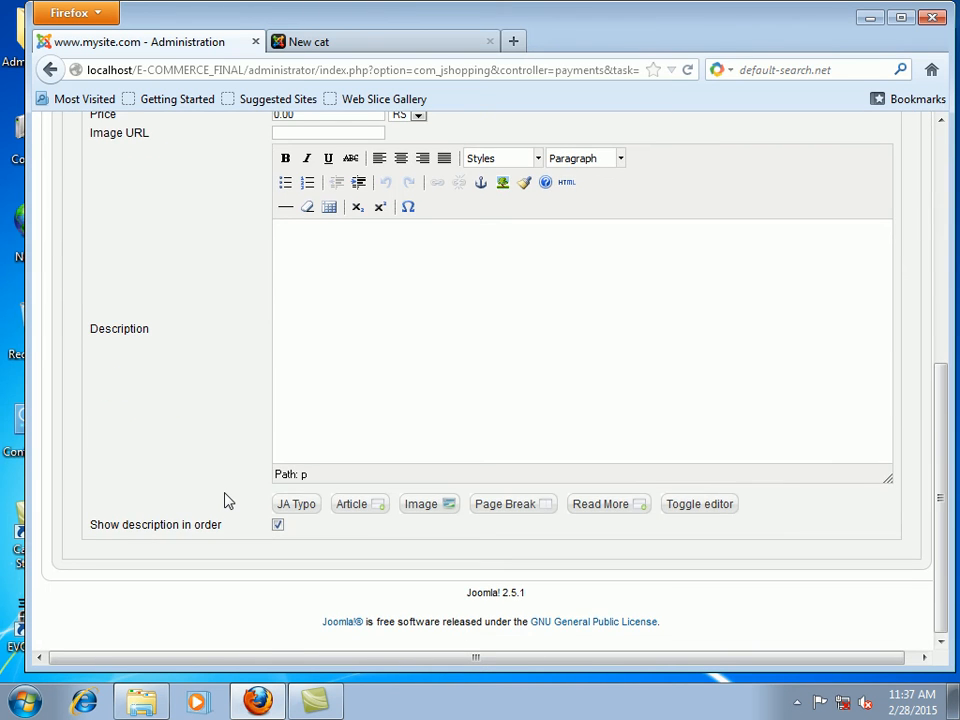
scroll(225, 500, up, 8)
click(778, 252)
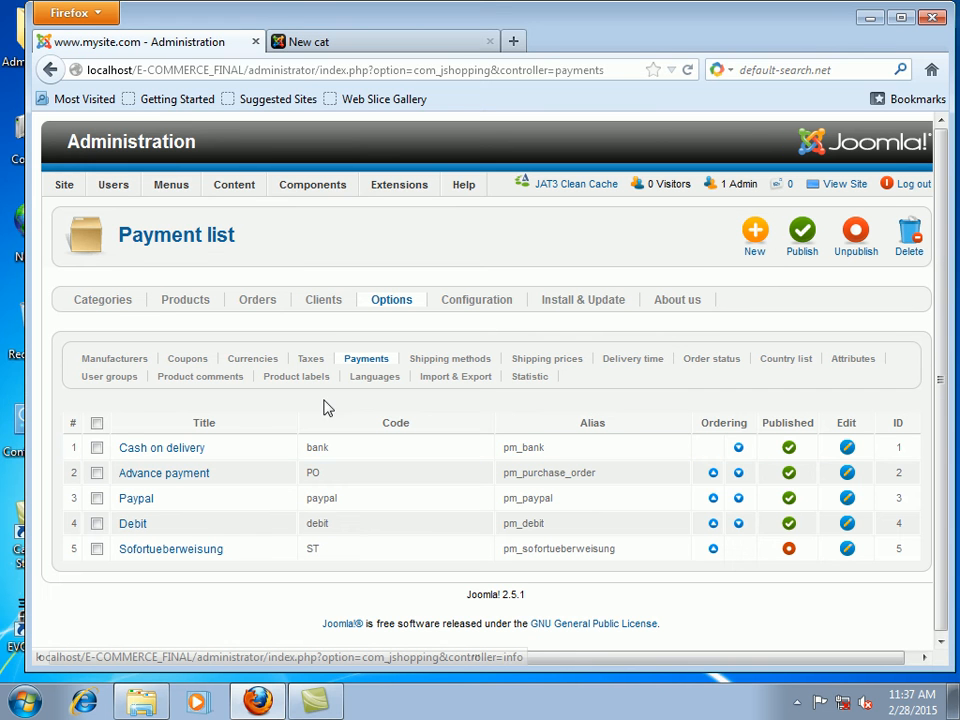
Step: Open the JoomShopping Options and look at the Standard and Express shipping methods
mouse_move(234, 186)
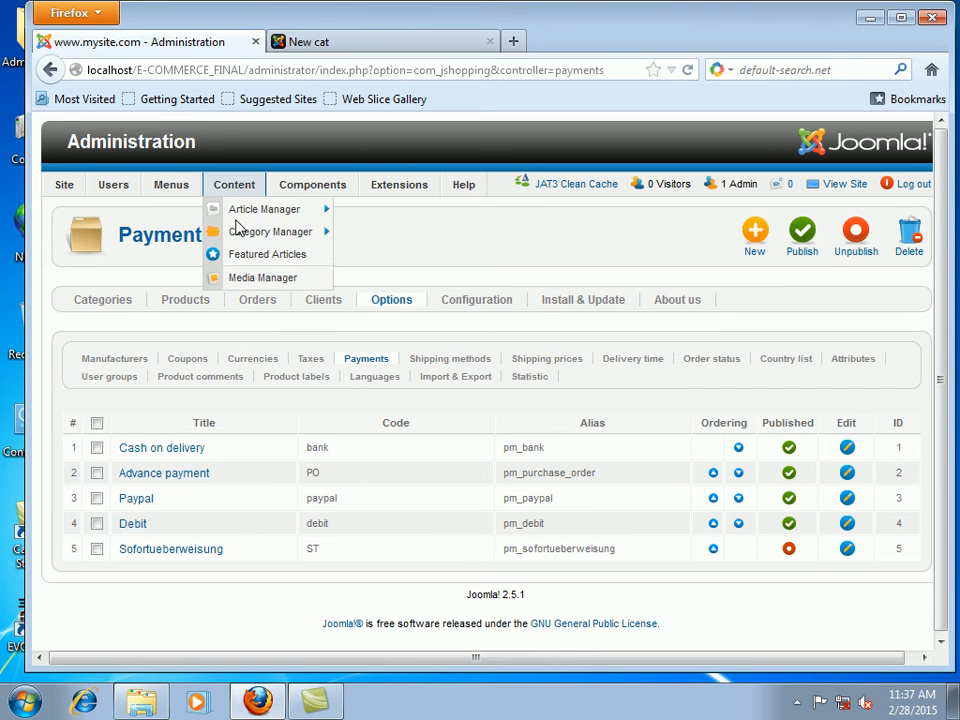
mouse_move(245, 240)
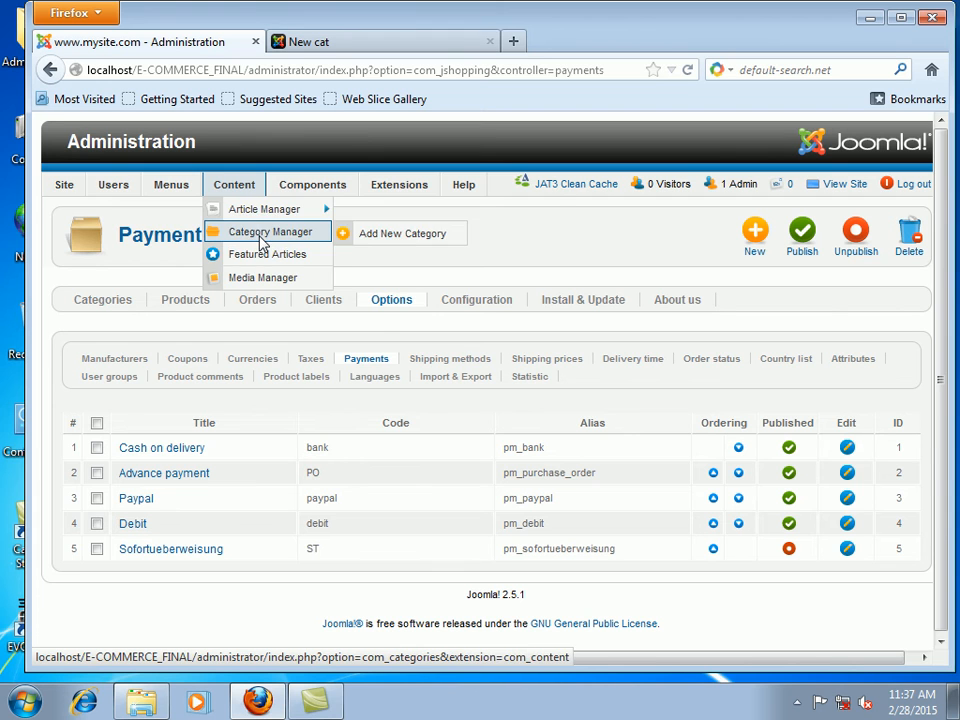
mouse_move(355, 192)
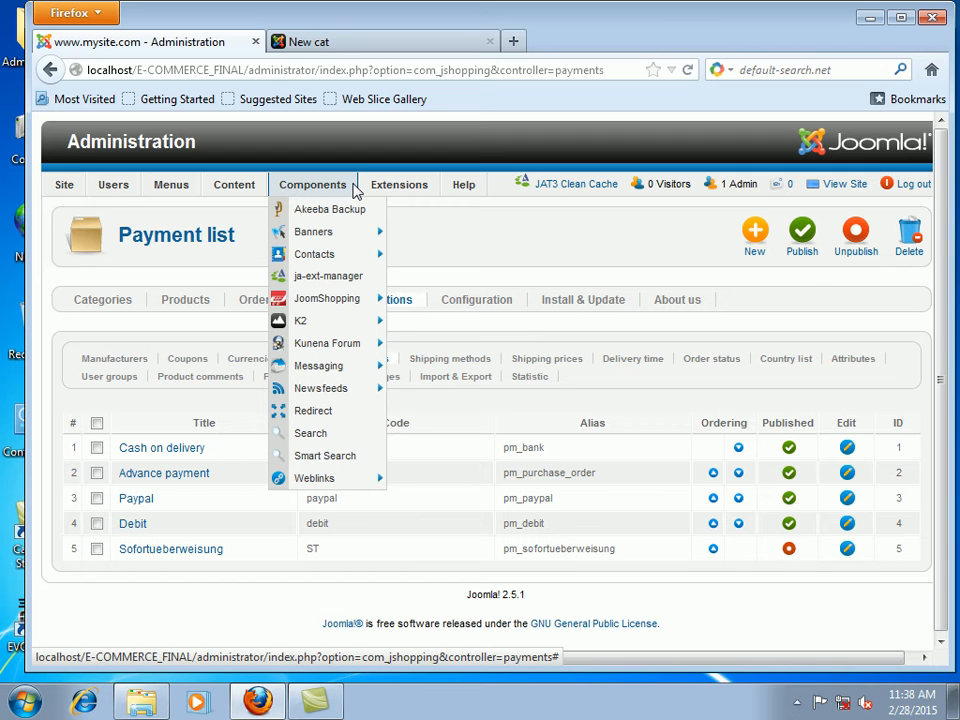
mouse_move(360, 298)
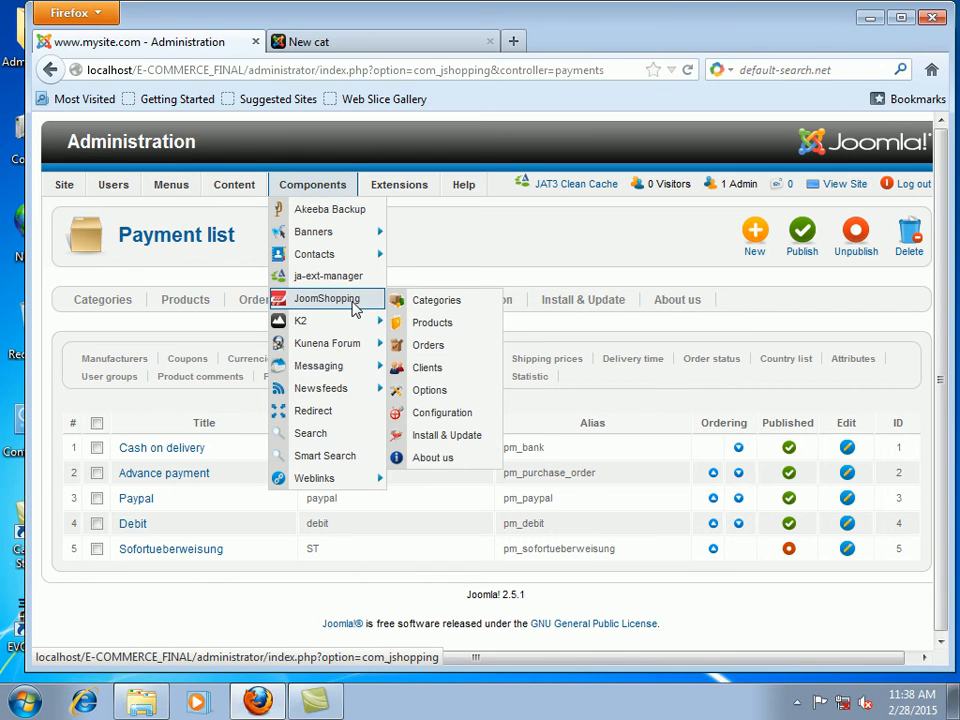
click(448, 392)
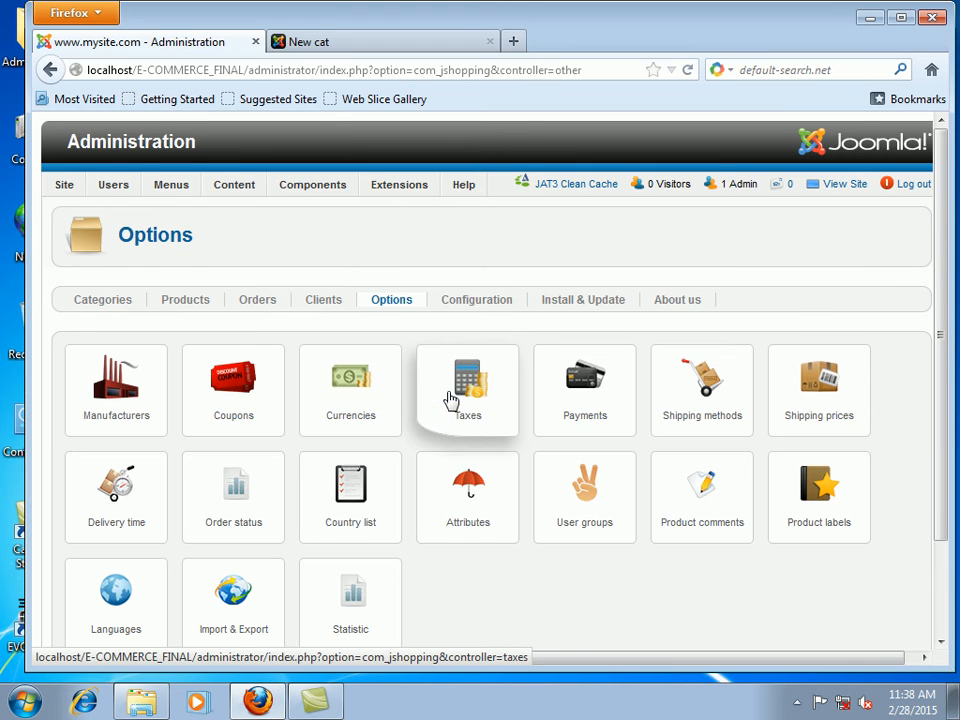
click(706, 405)
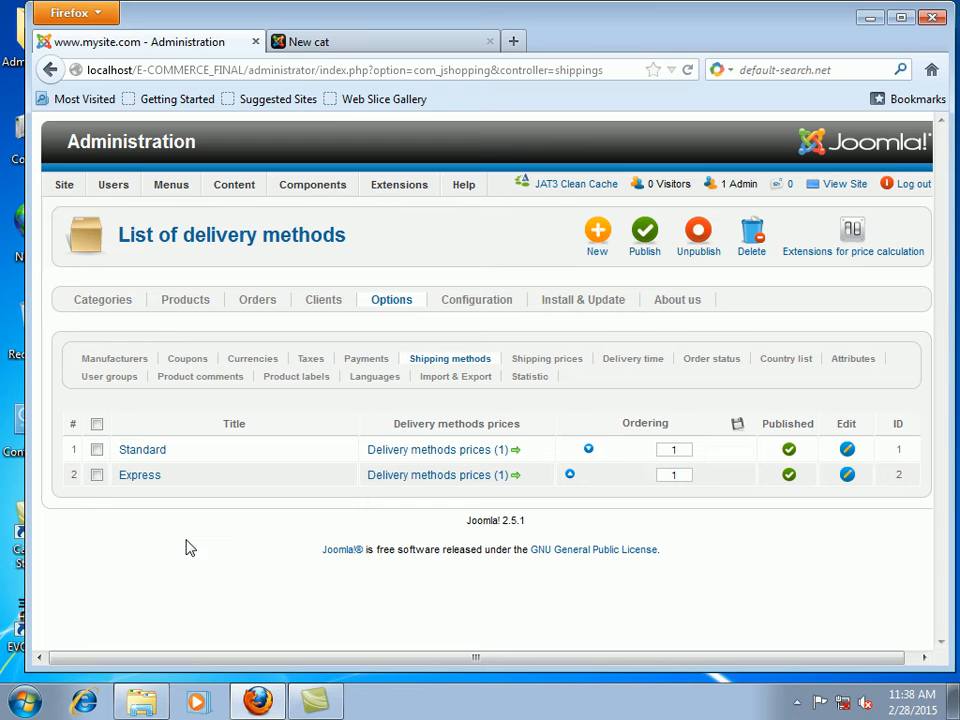
Step: Return to the JoomShopping Options overview via the Components menu
mouse_move(338, 195)
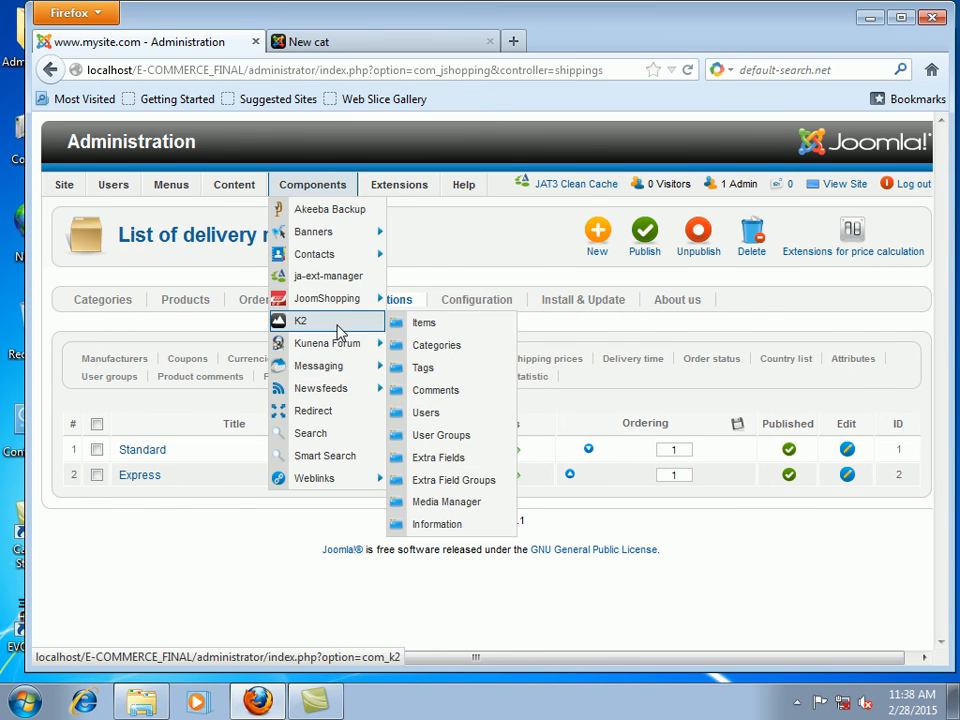
mouse_move(355, 349)
mouse_move(321, 298)
click(437, 394)
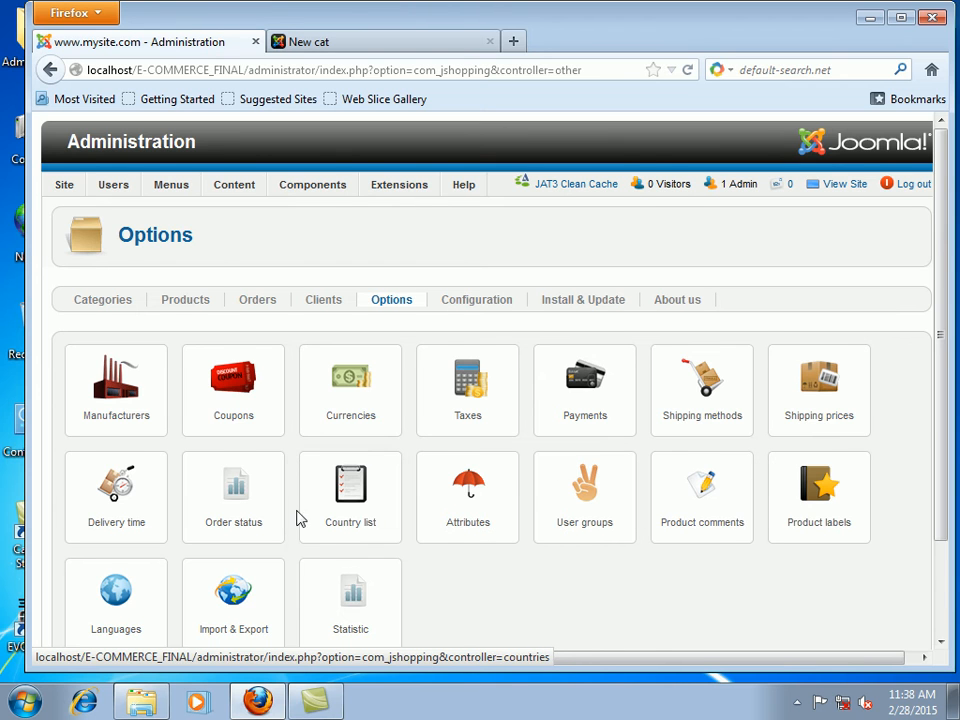
Step: Create a new product attribute titled PINK and save it
scroll(298, 515, down, 2)
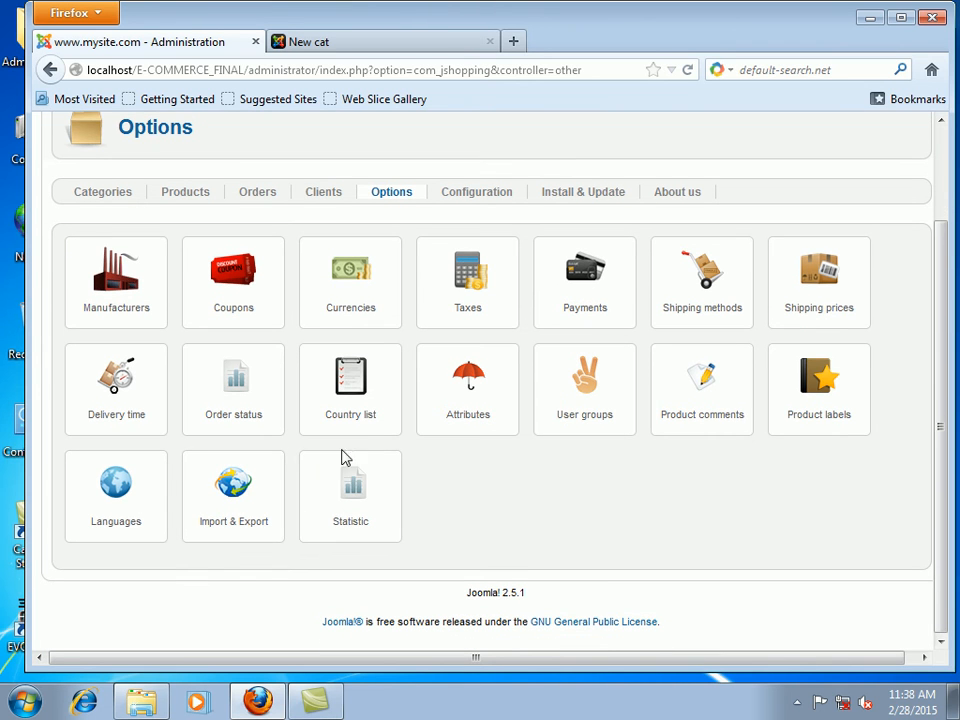
click(477, 392)
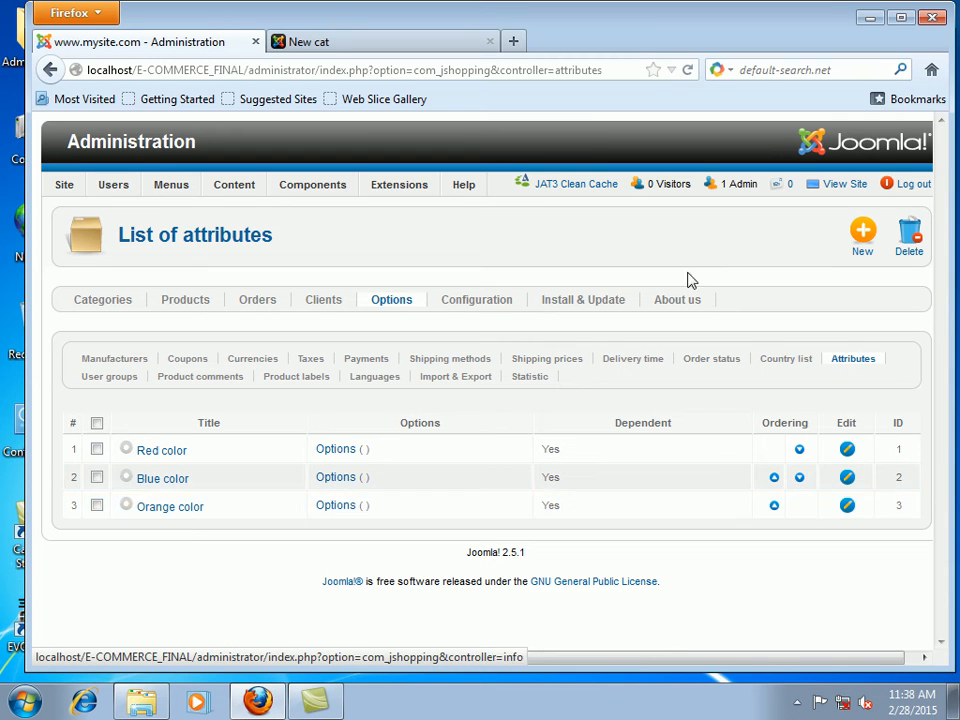
click(863, 240)
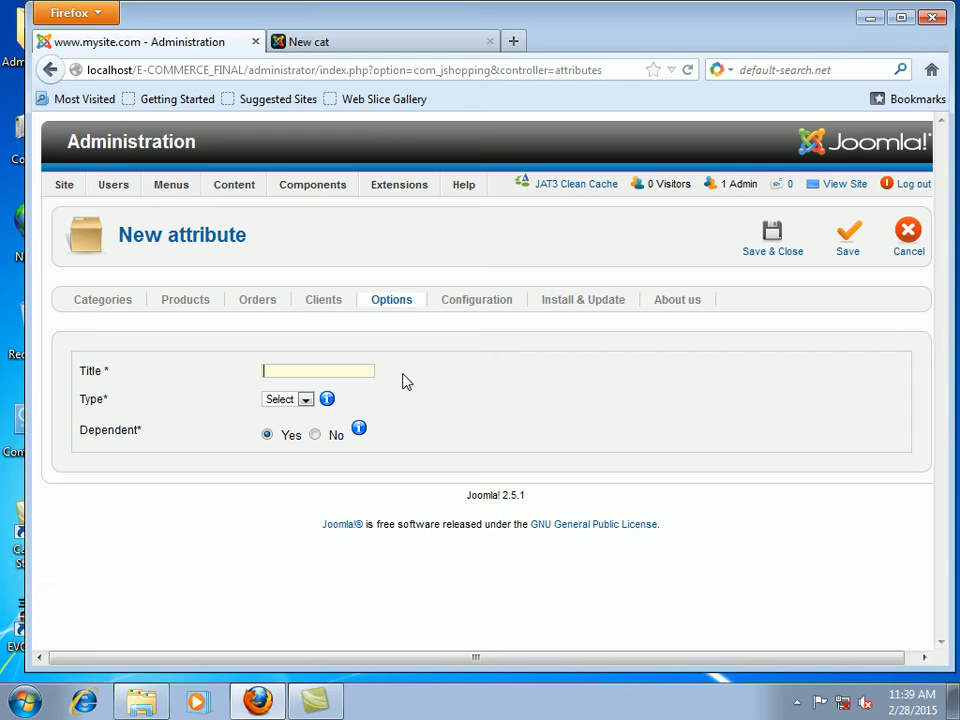
text(Pl)
click(762, 247)
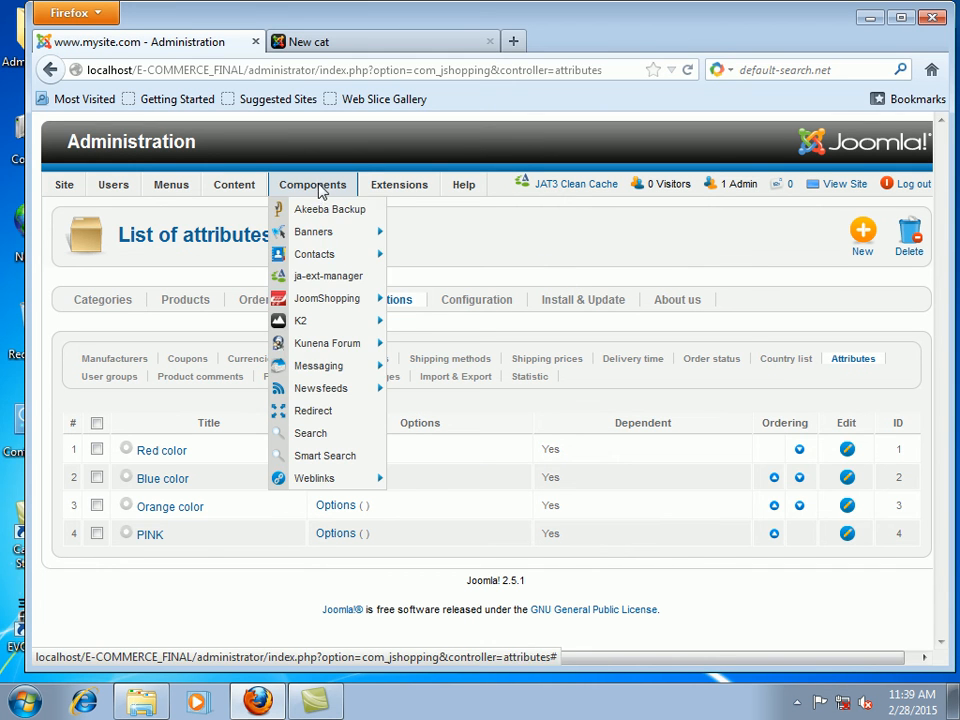
Step: Go back to the JoomShopping Options overview
mouse_move(355, 380)
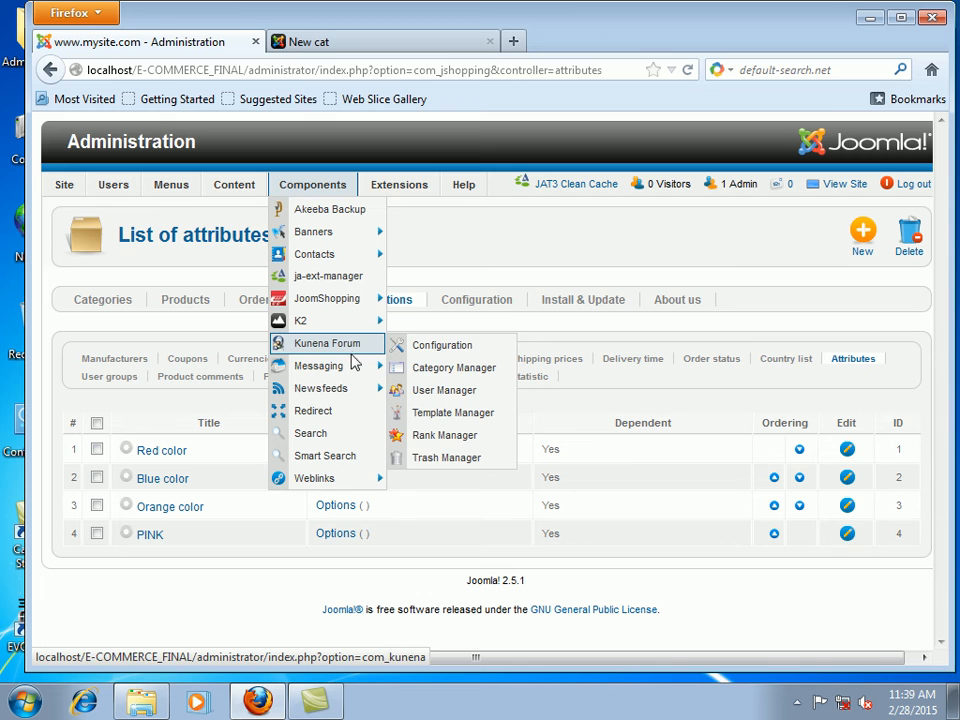
mouse_move(355, 318)
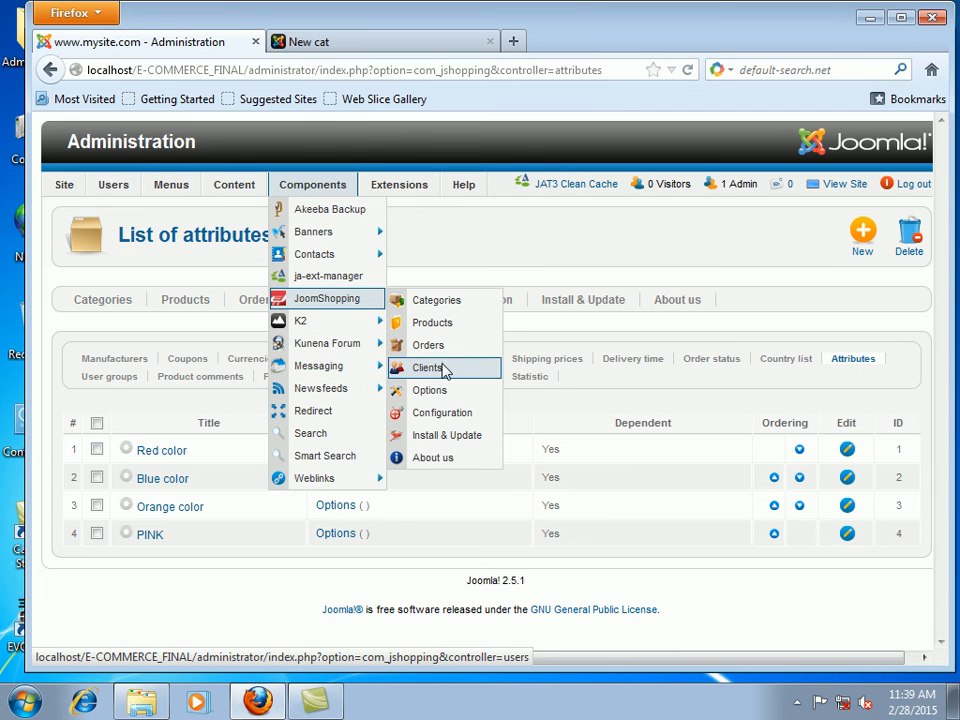
click(441, 390)
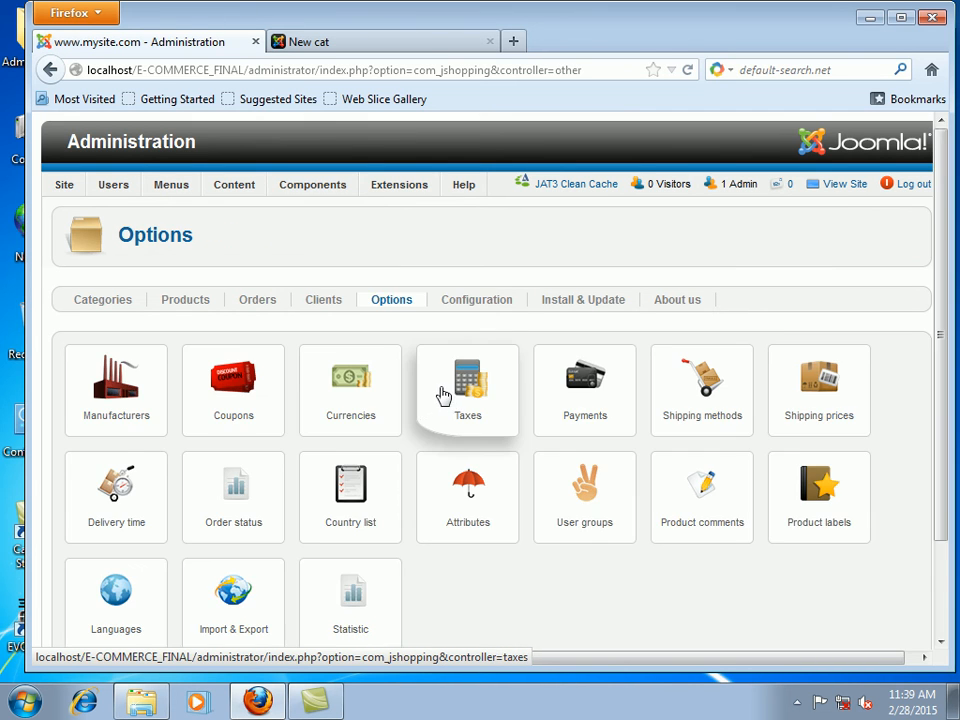
Step: Create coupon C1 worth 10 percent, deactivated after use, and save it
scroll(448, 394, down, 2)
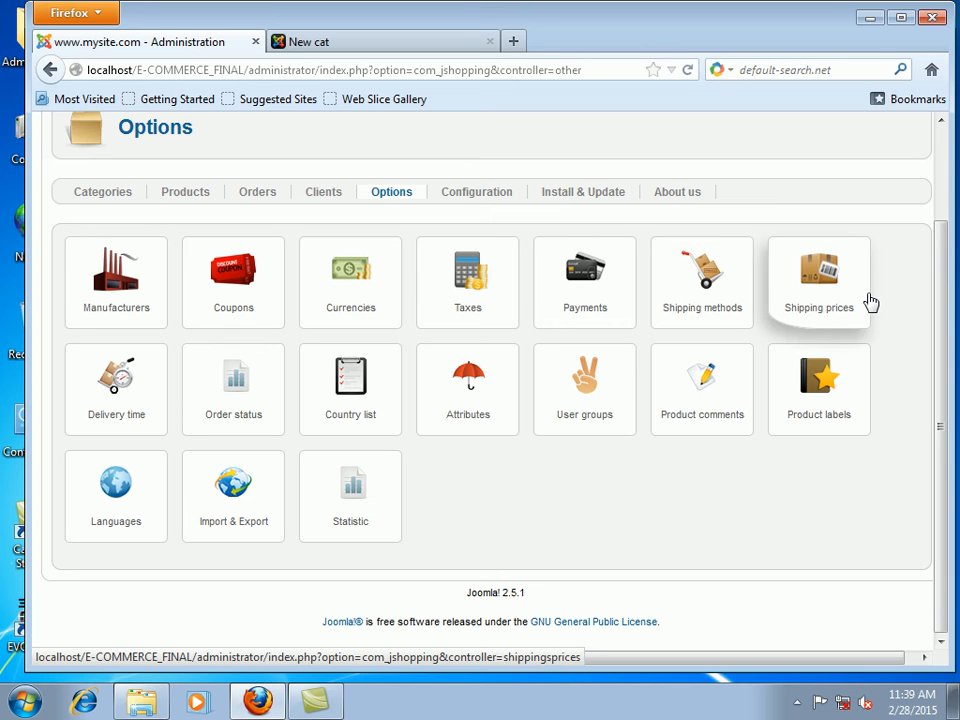
click(237, 275)
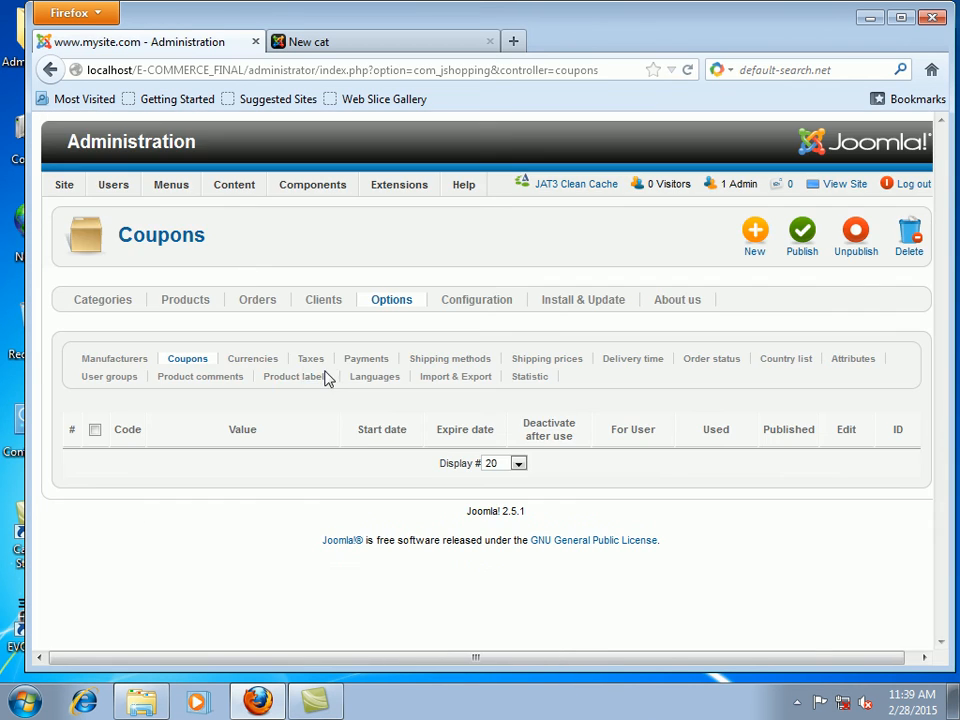
click(758, 242)
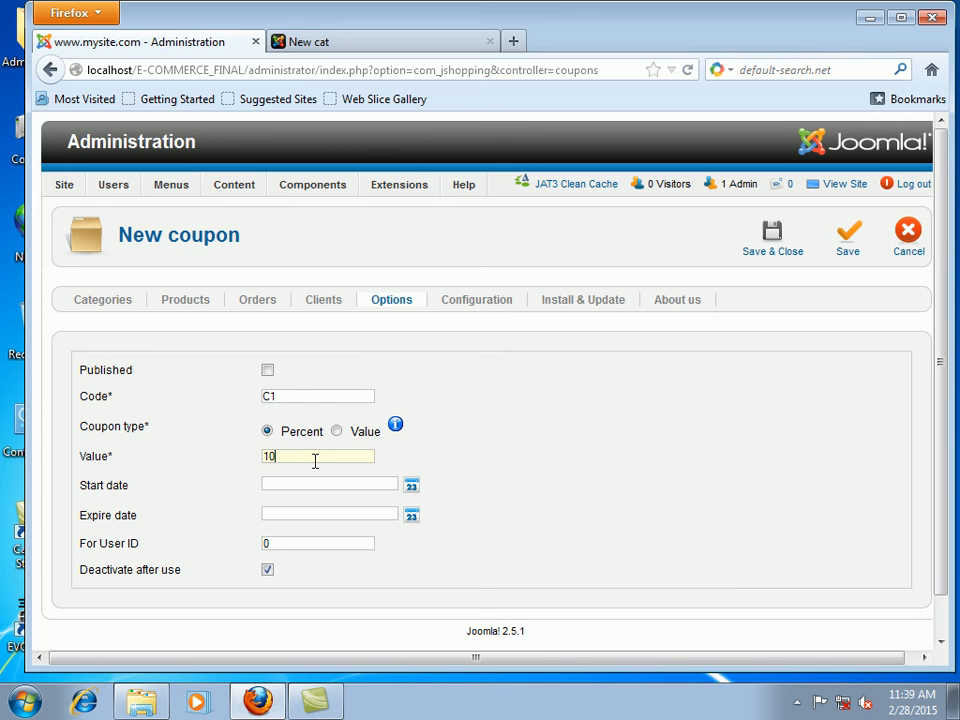
click(313, 483)
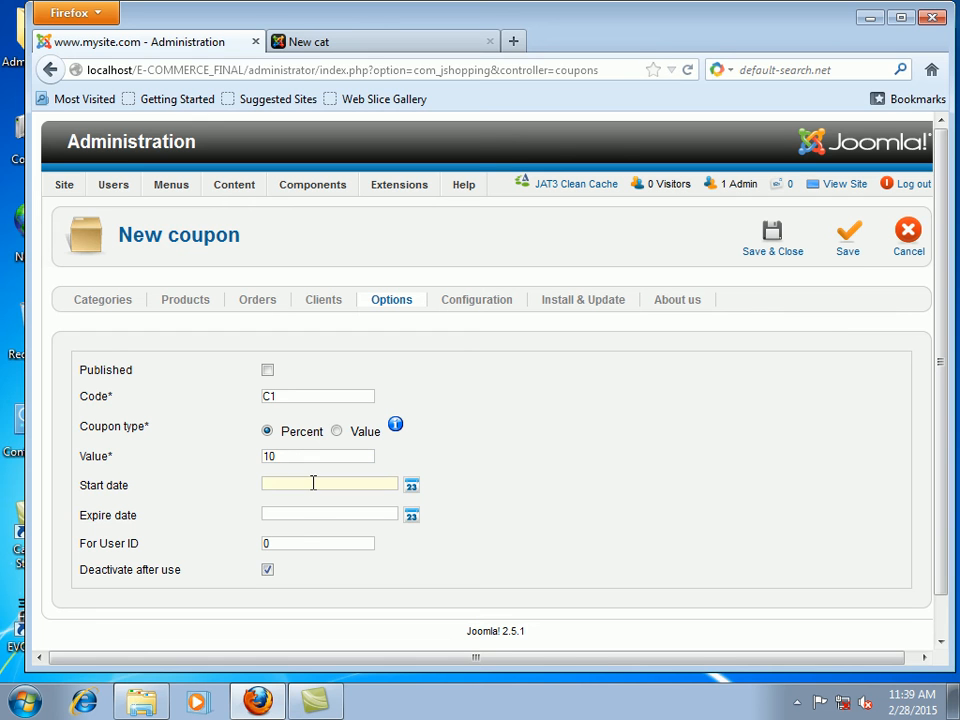
click(301, 514)
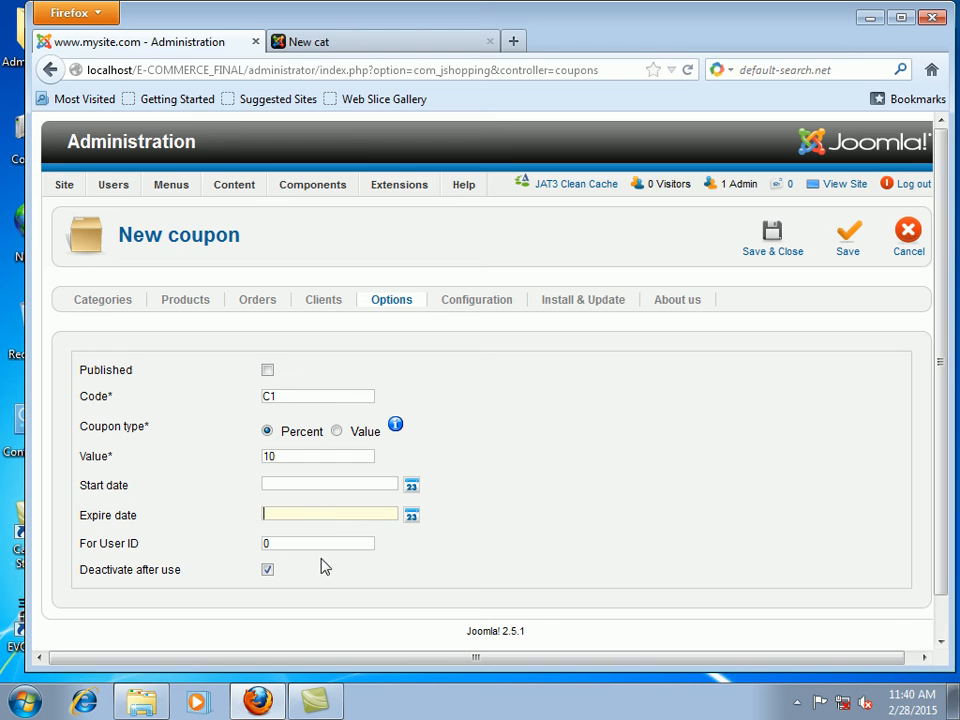
scroll(282, 611, down, 1)
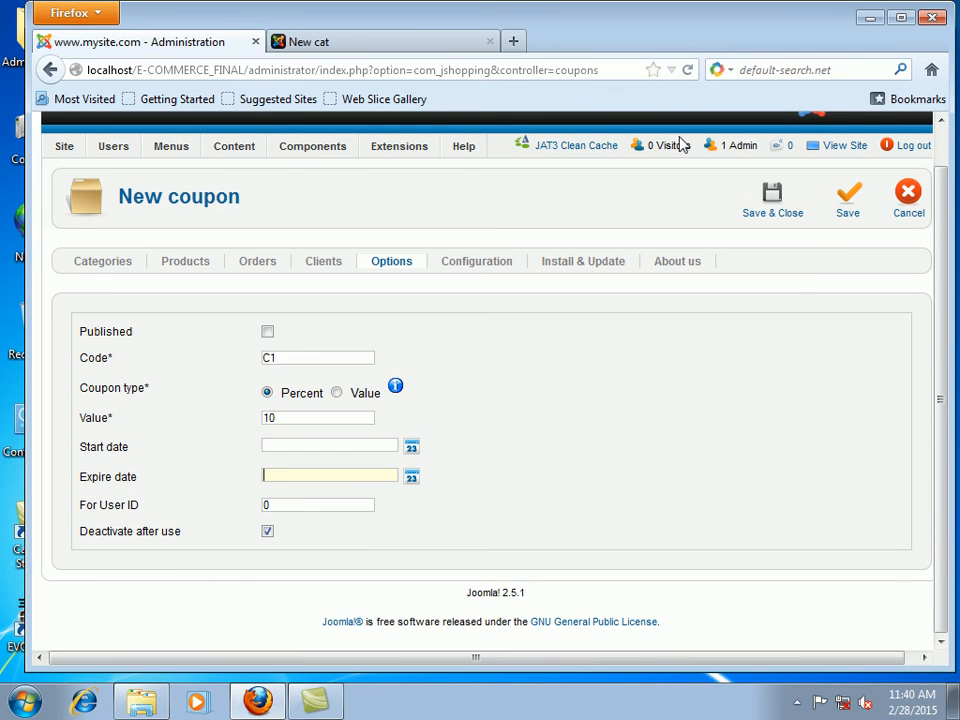
click(768, 196)
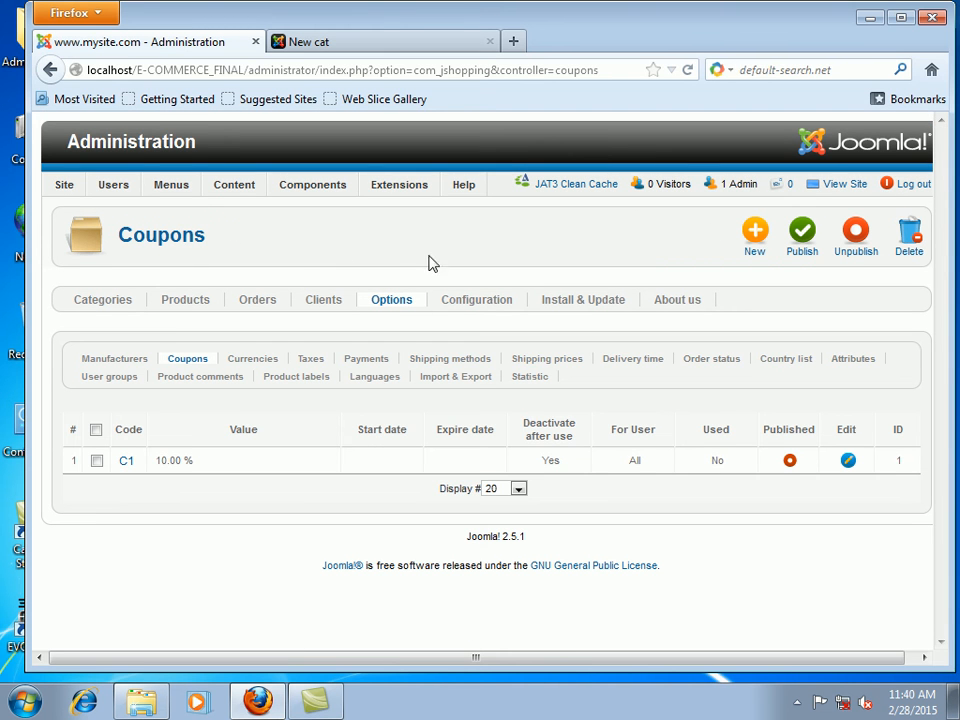
click(790, 462)
mouse_move(332, 197)
mouse_move(322, 330)
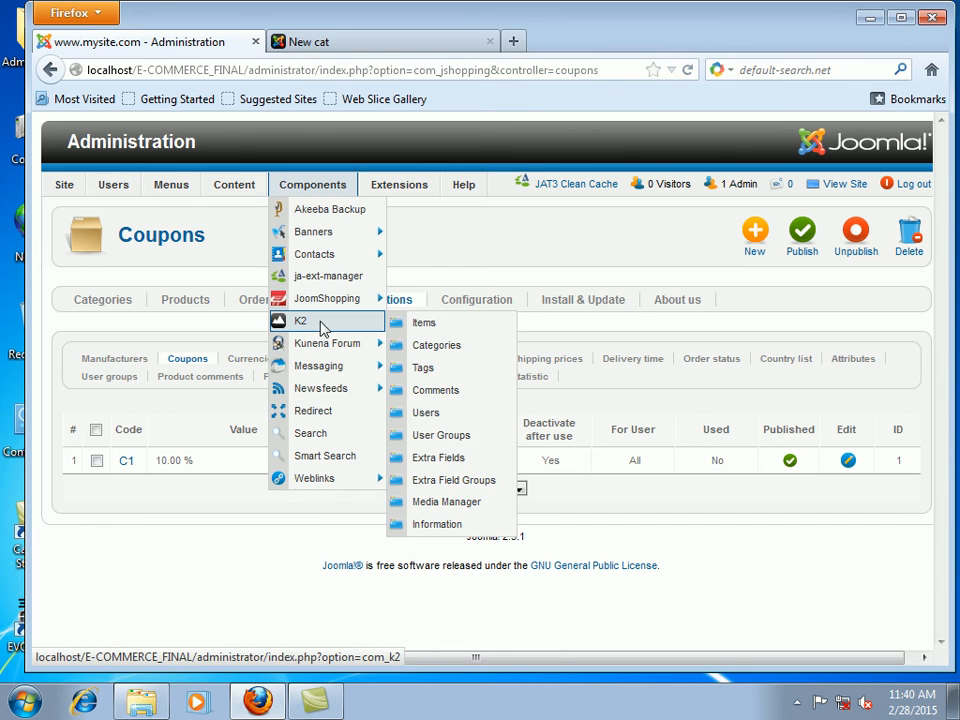
mouse_move(349, 300)
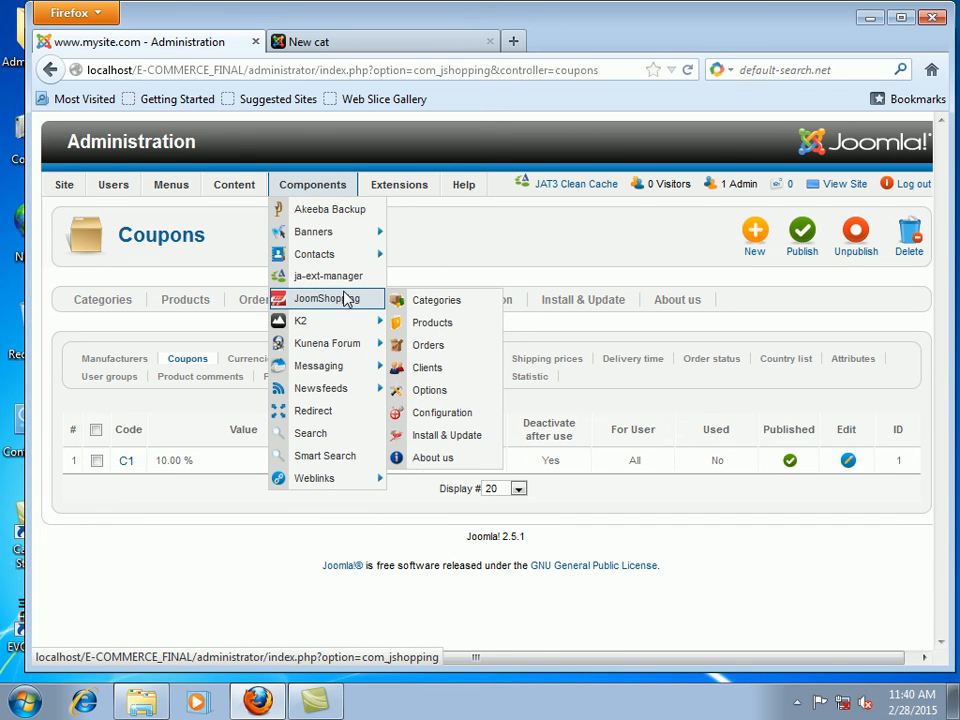
click(461, 398)
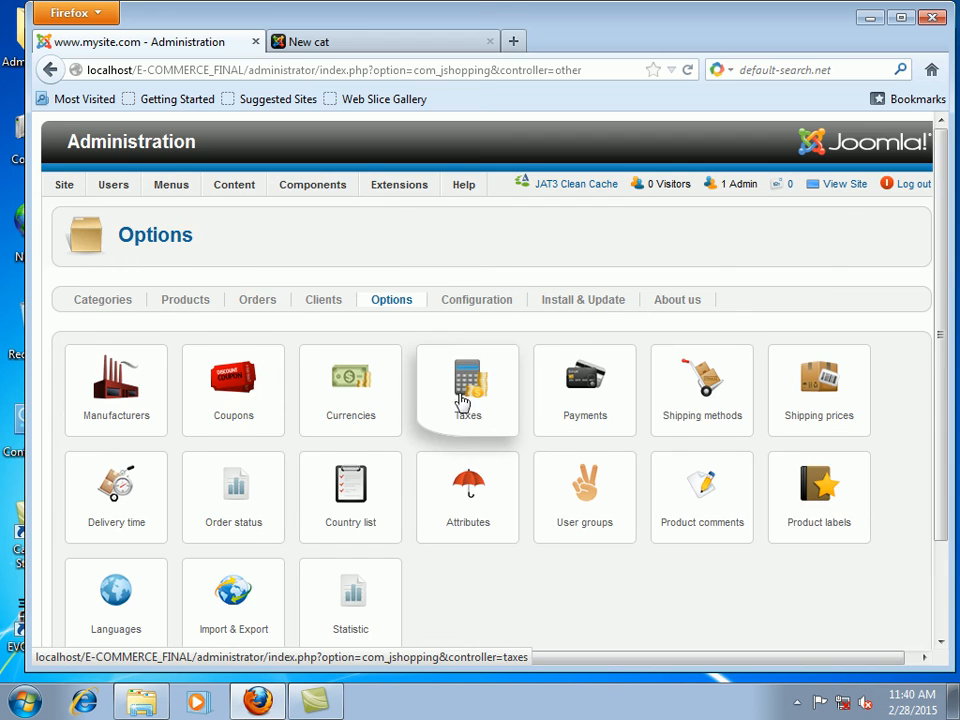
scroll(461, 400, down, 3)
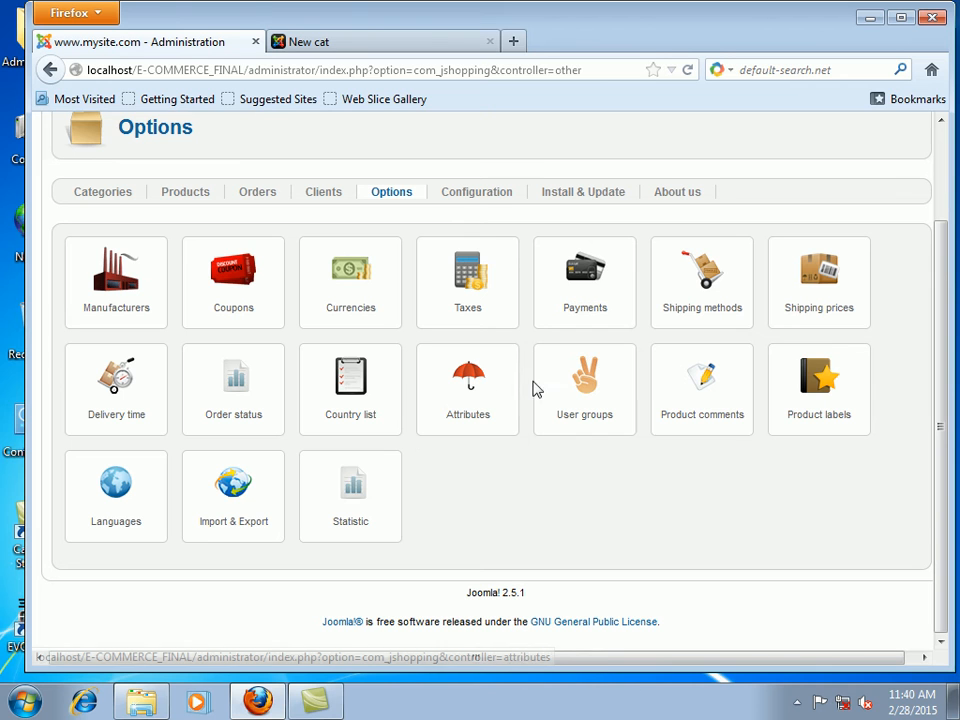
click(708, 396)
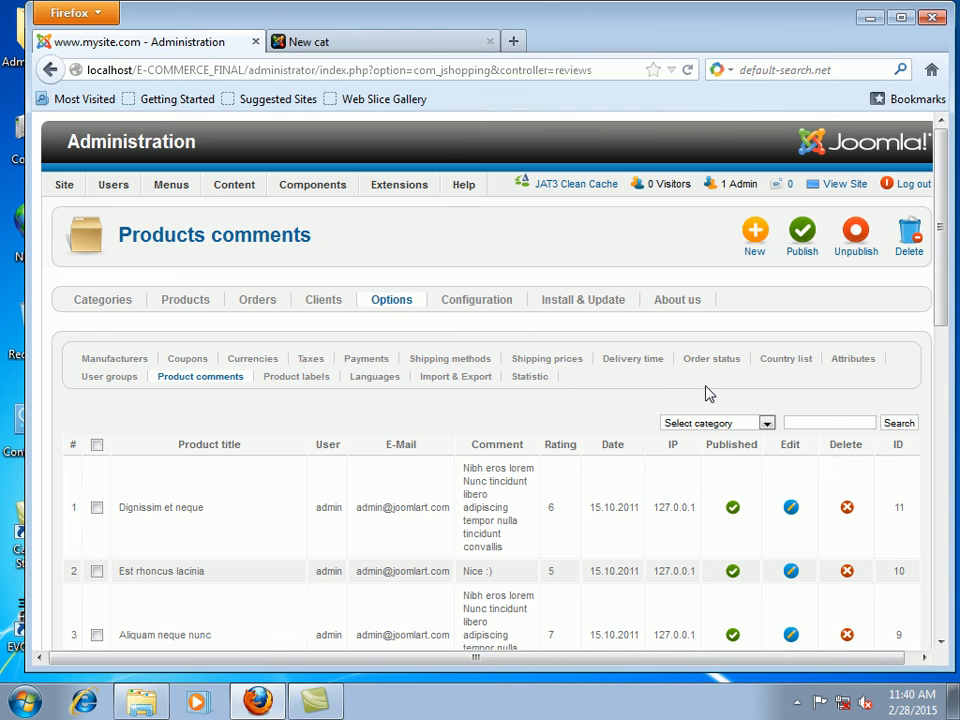
scroll(396, 508, down, 6)
scroll(363, 374, up, 5)
mouse_move(242, 189)
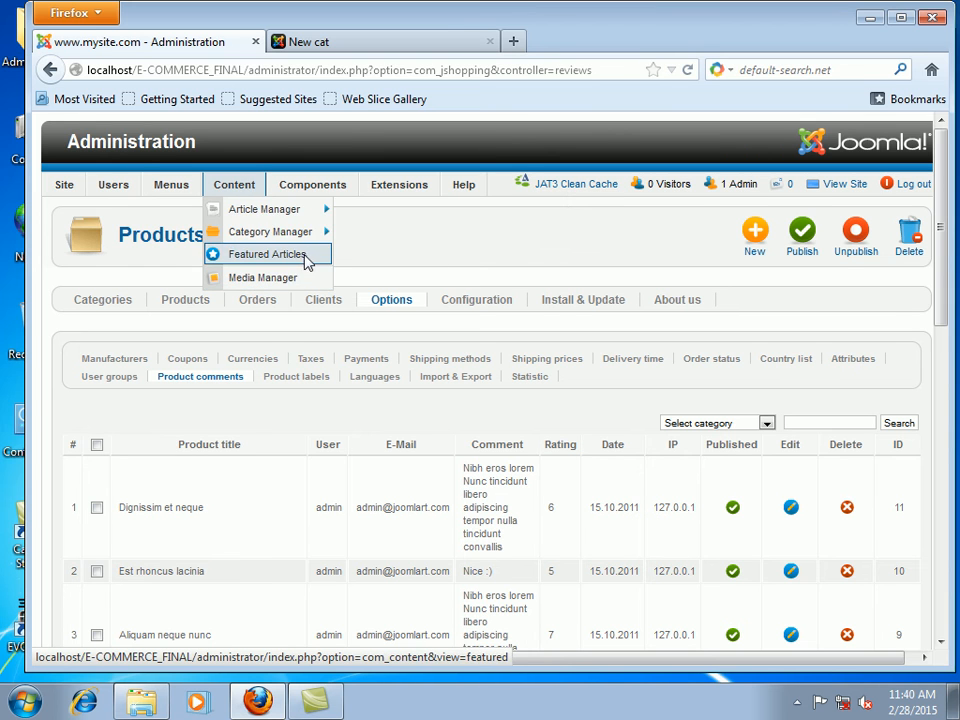
mouse_move(306, 188)
mouse_move(358, 313)
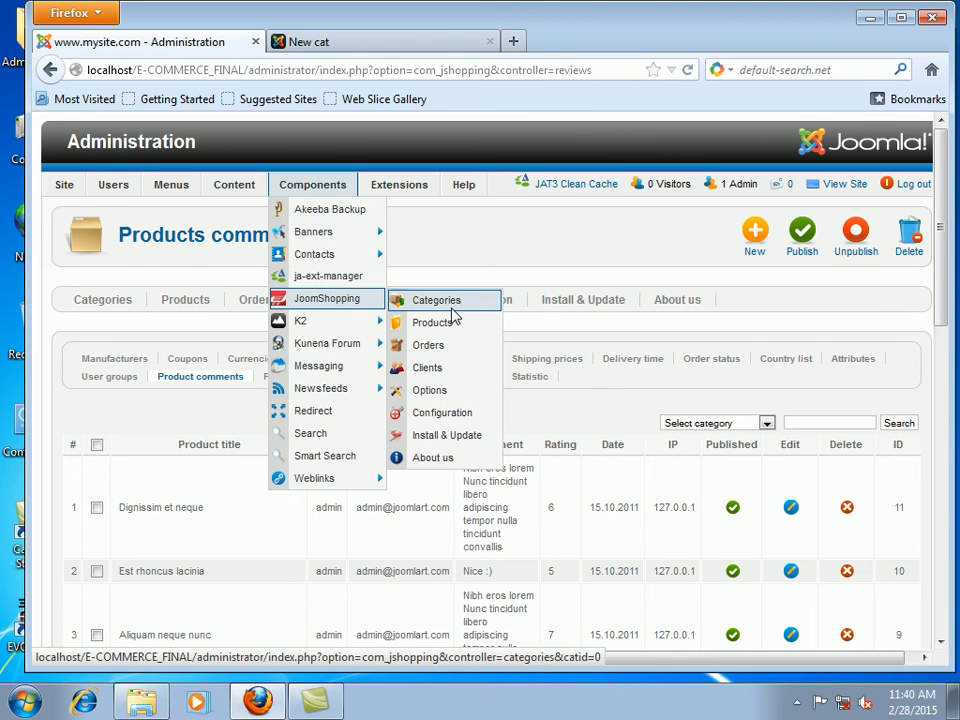
click(453, 396)
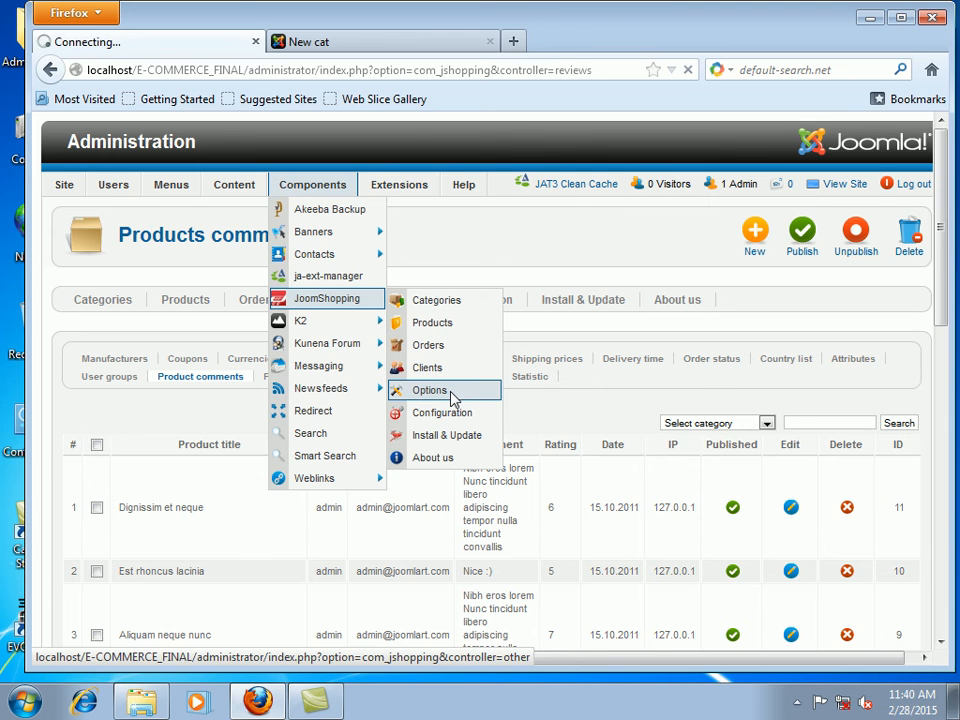
scroll(480, 437, down, 2)
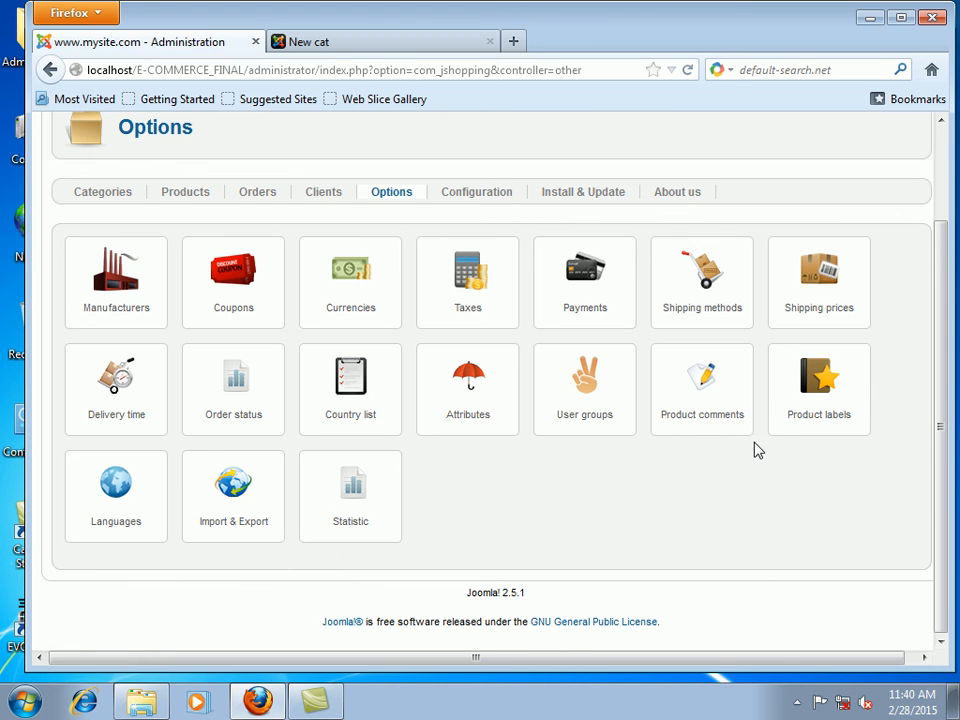
click(819, 398)
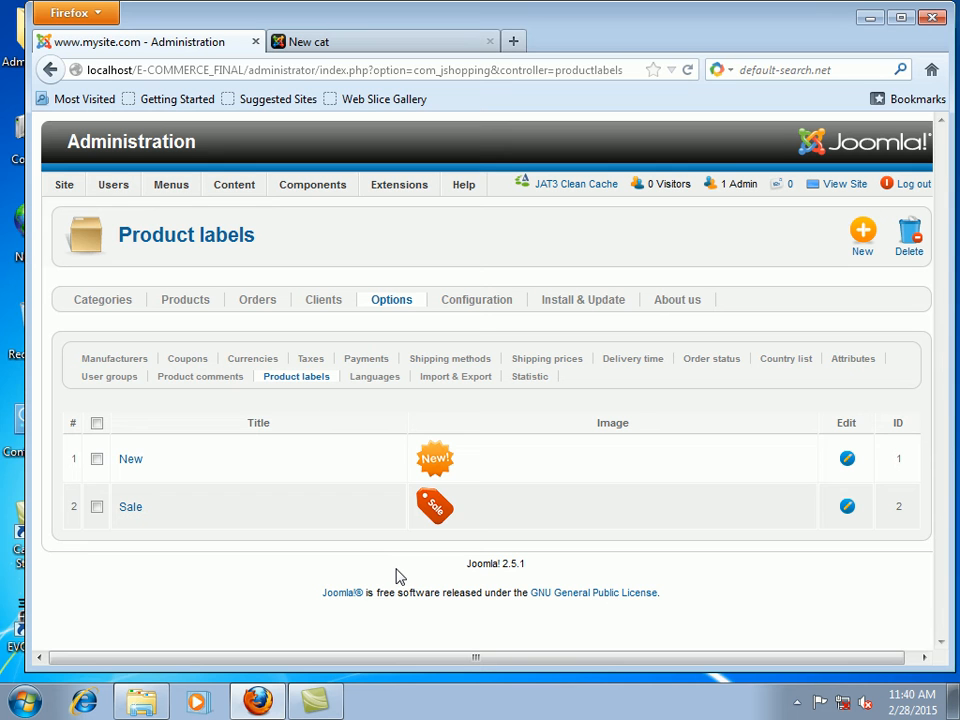
Step: Start a new label in the Product labels list
click(857, 243)
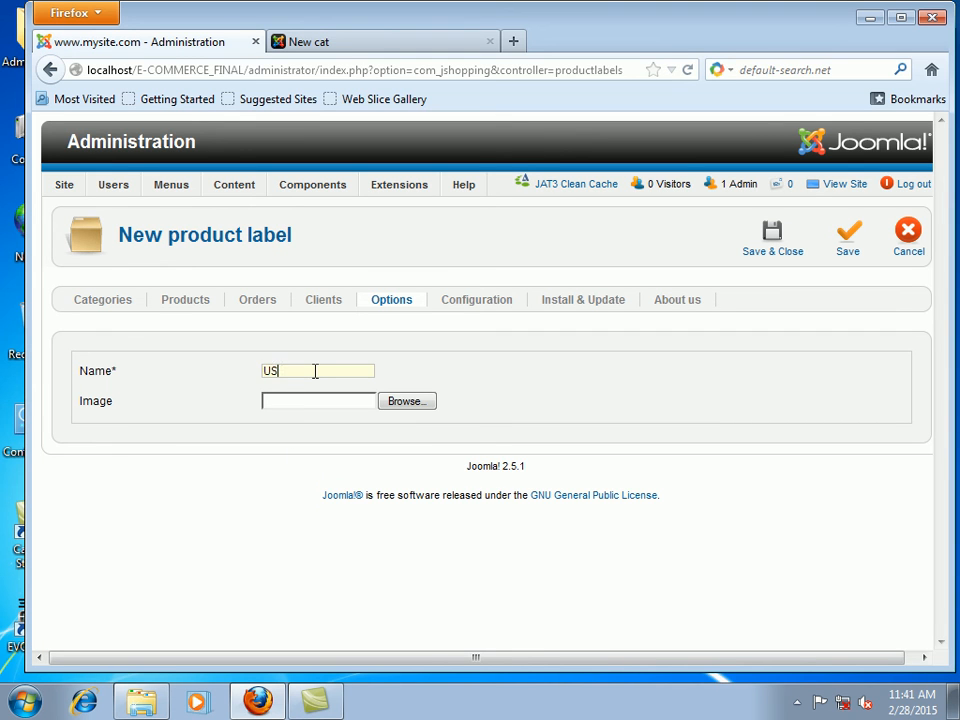
Step: Attach admin_48_hot from the INVENTORYSALE Images folder to the USED label and save it
click(412, 403)
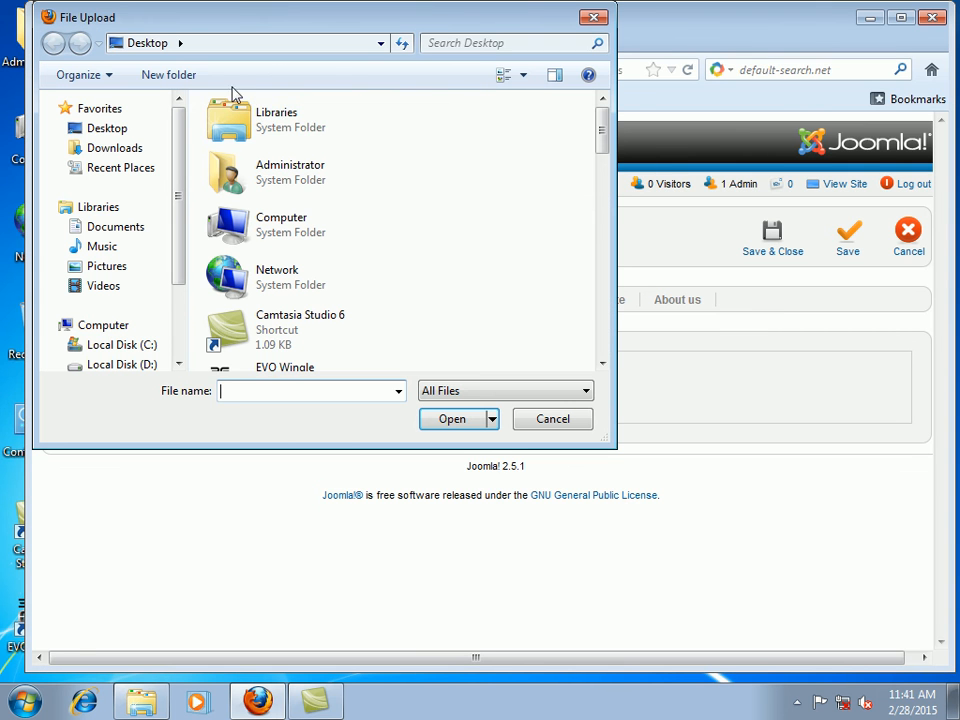
double_click(252, 226)
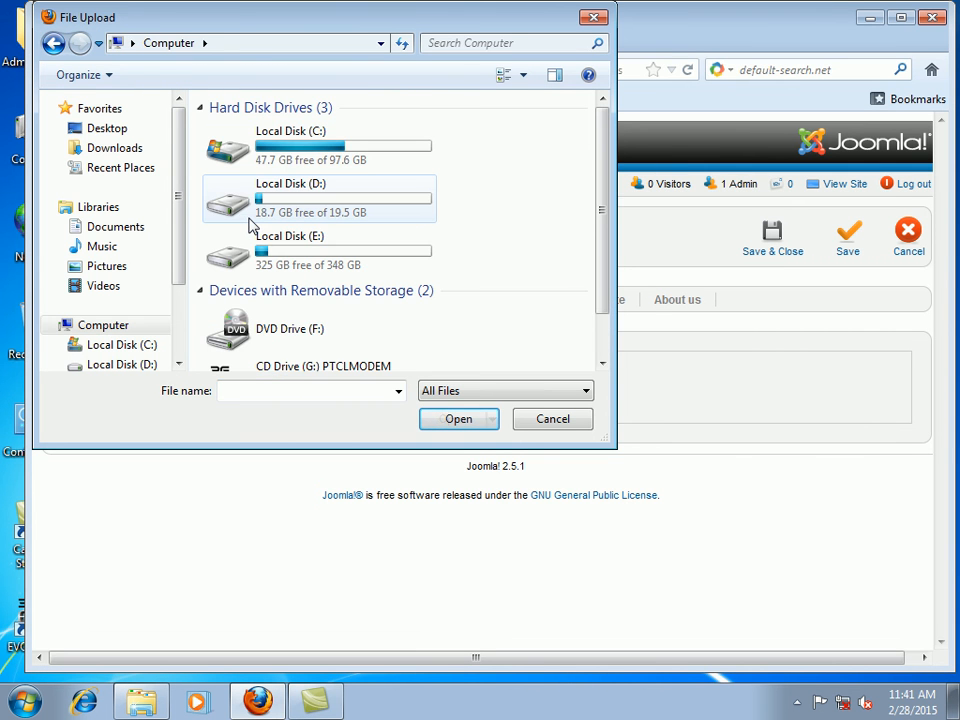
double_click(272, 152)
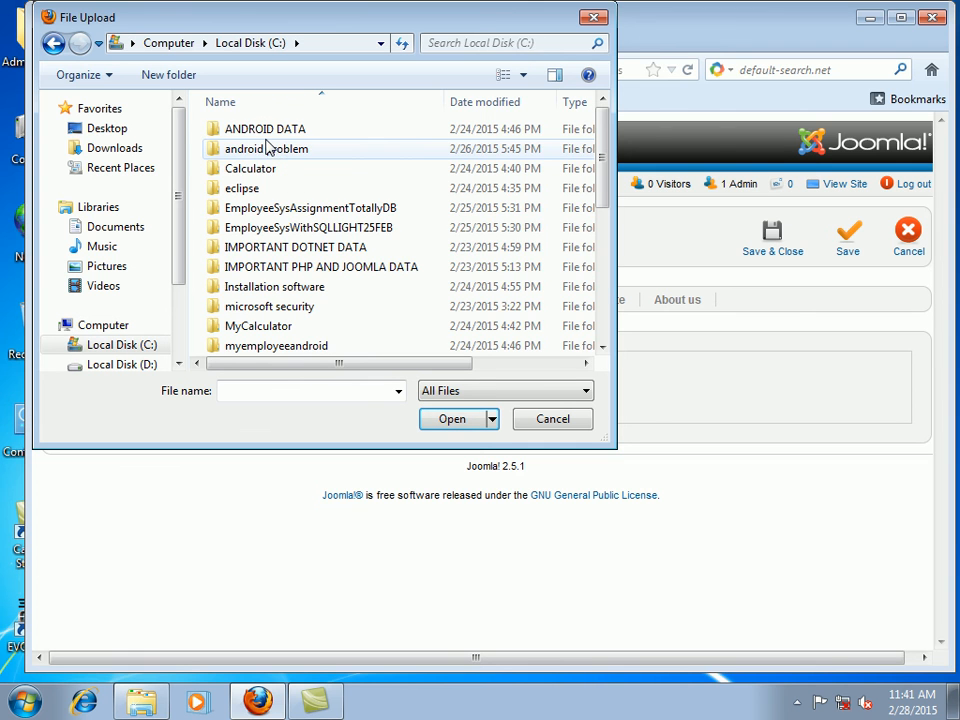
double_click(326, 249)
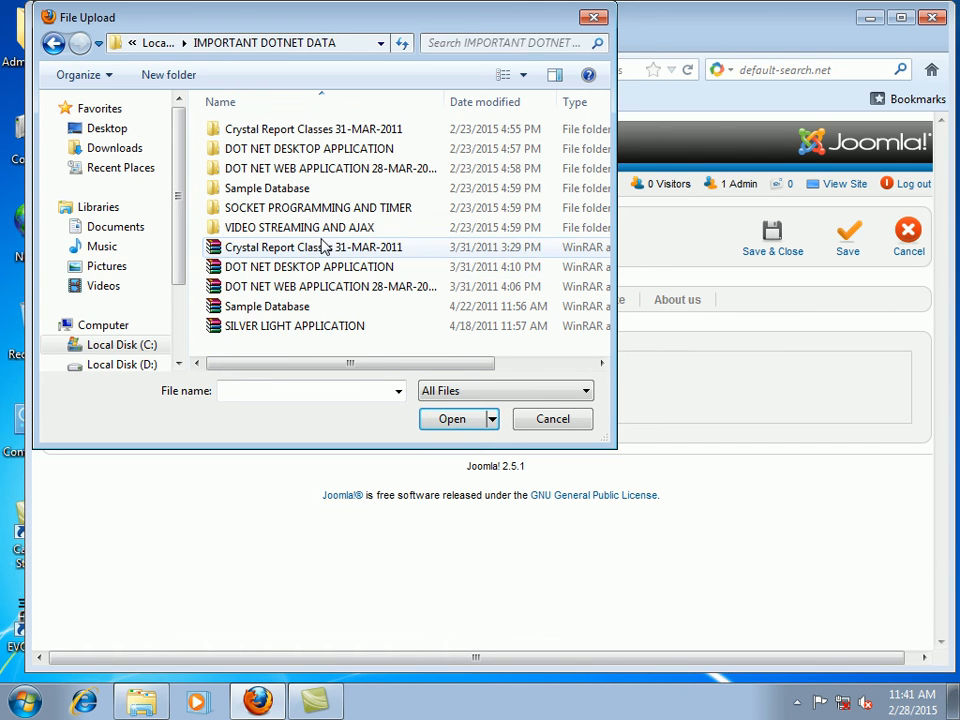
double_click(258, 172)
double_click(259, 129)
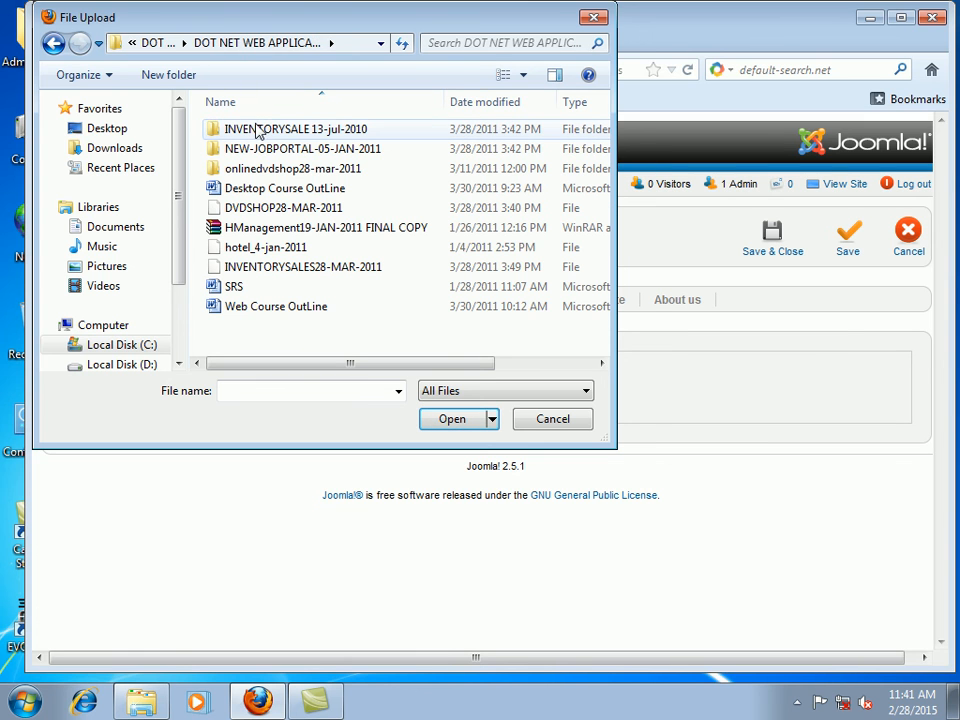
double_click(263, 130)
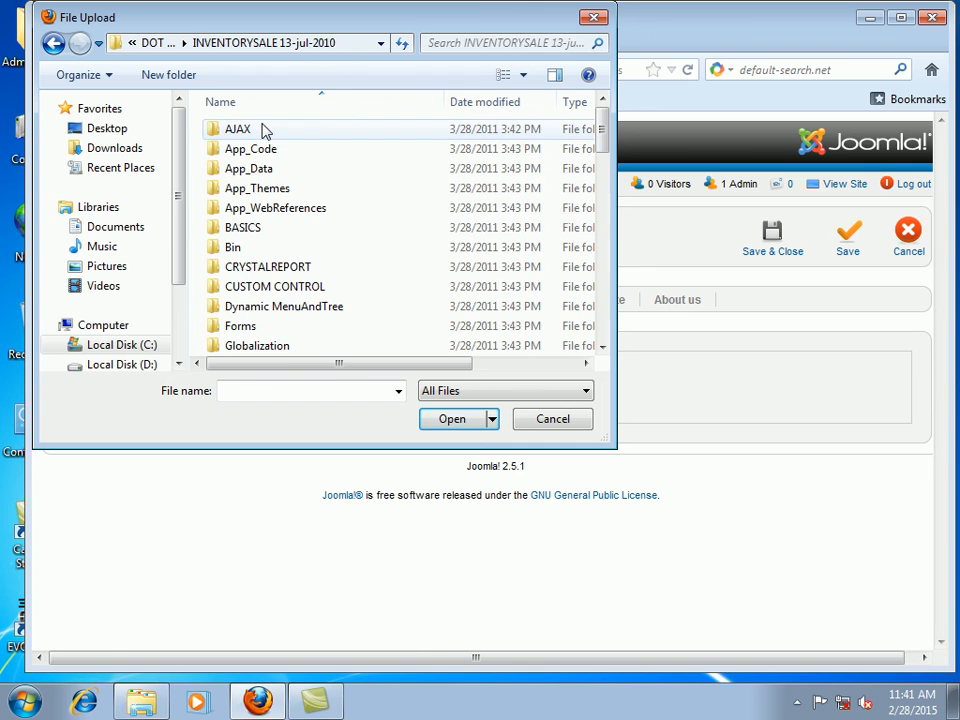
scroll(281, 345, down, 5)
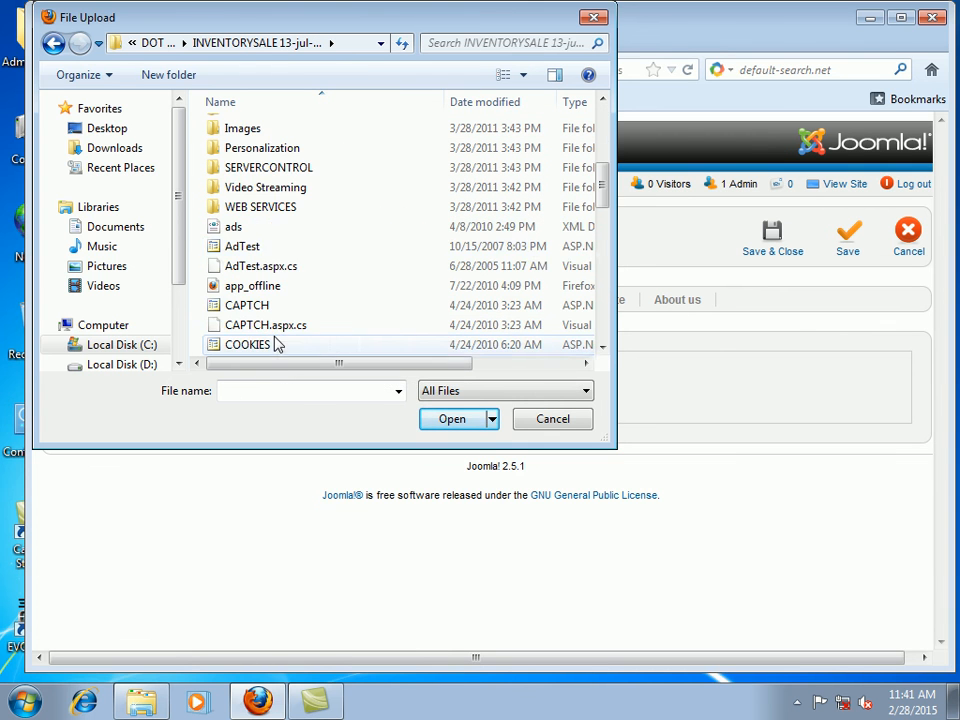
scroll(268, 241, up, 1)
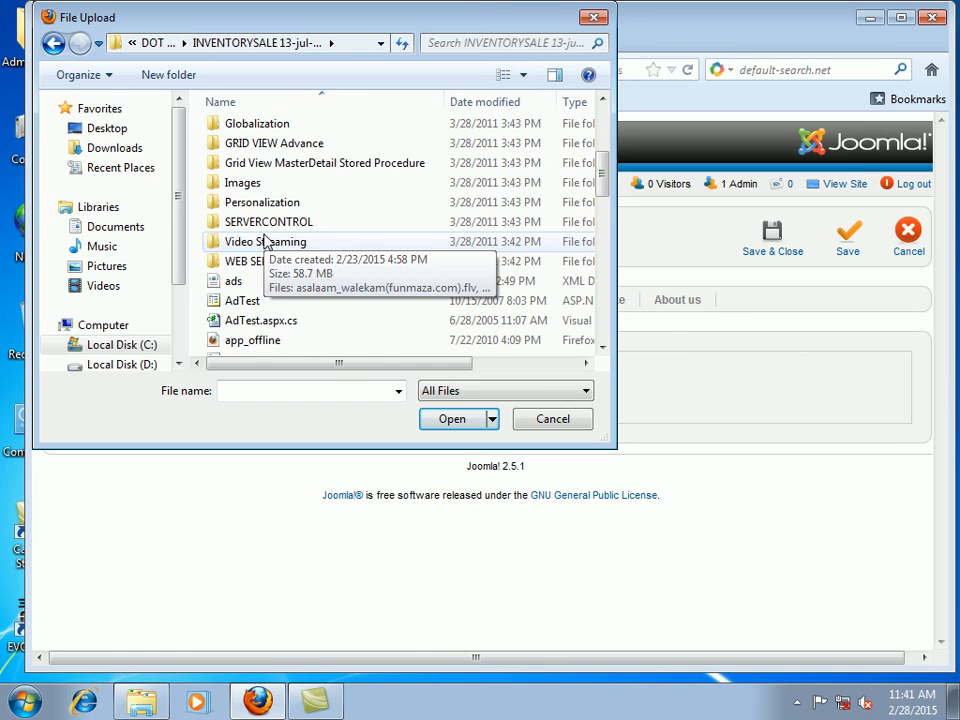
double_click(245, 182)
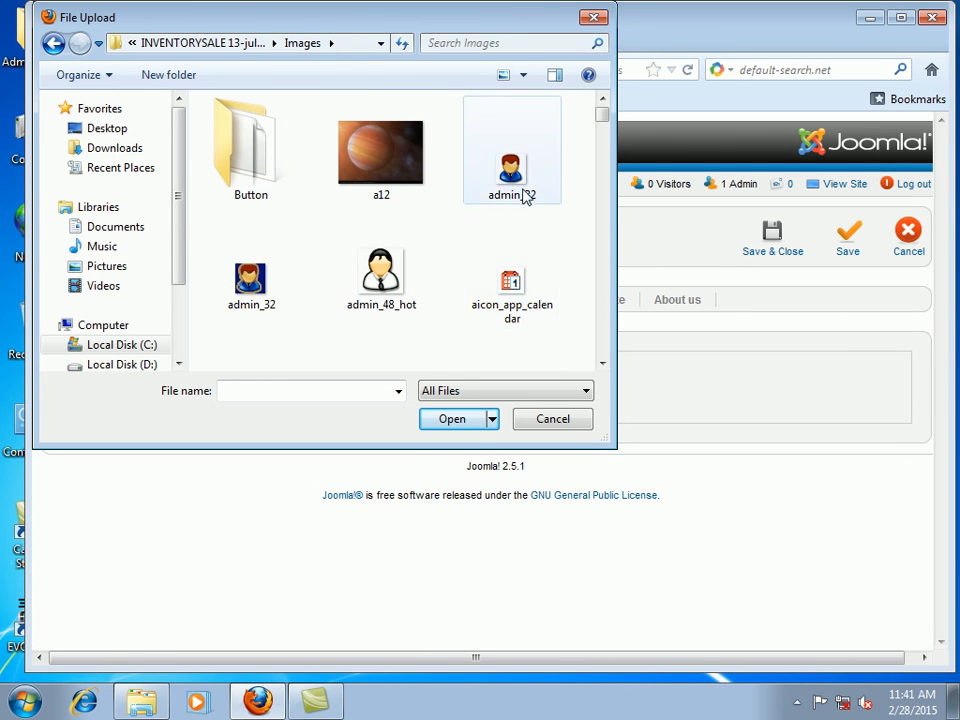
click(381, 282)
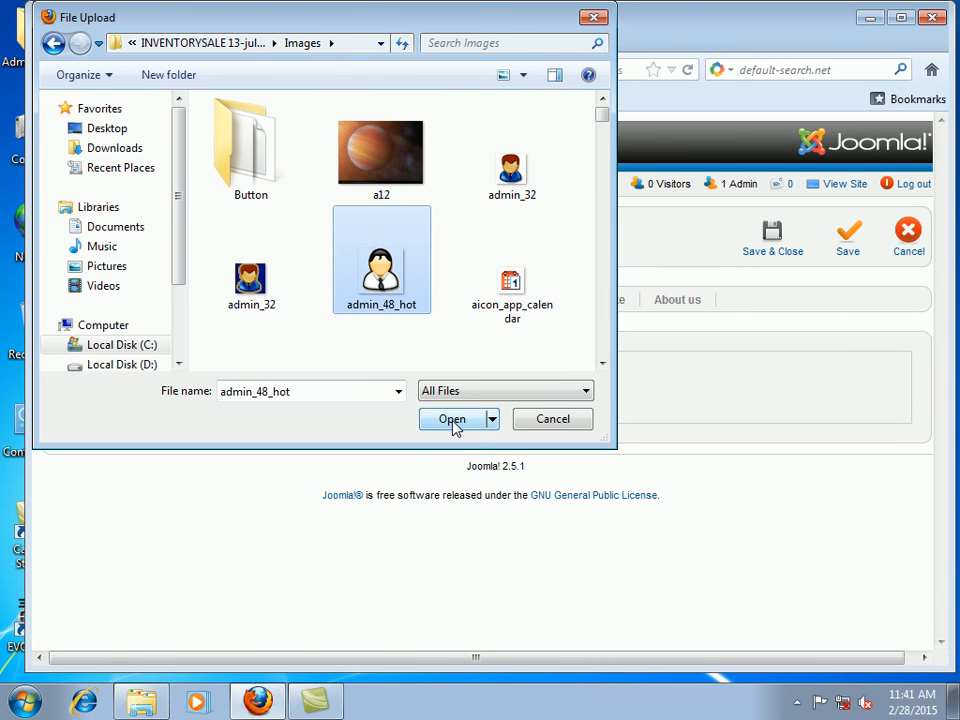
click(452, 419)
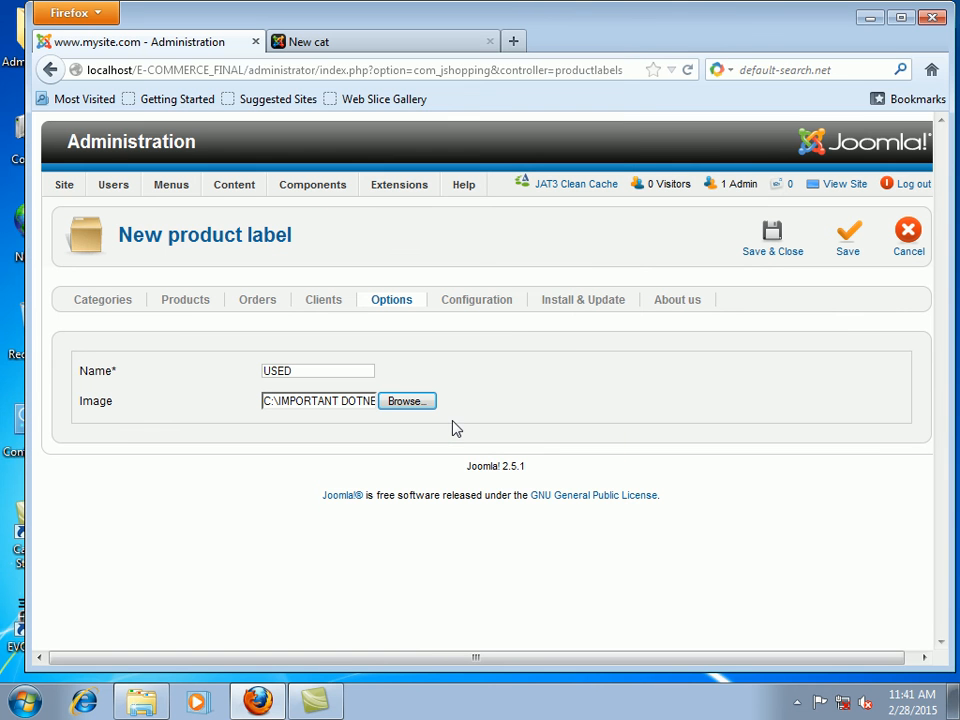
click(773, 247)
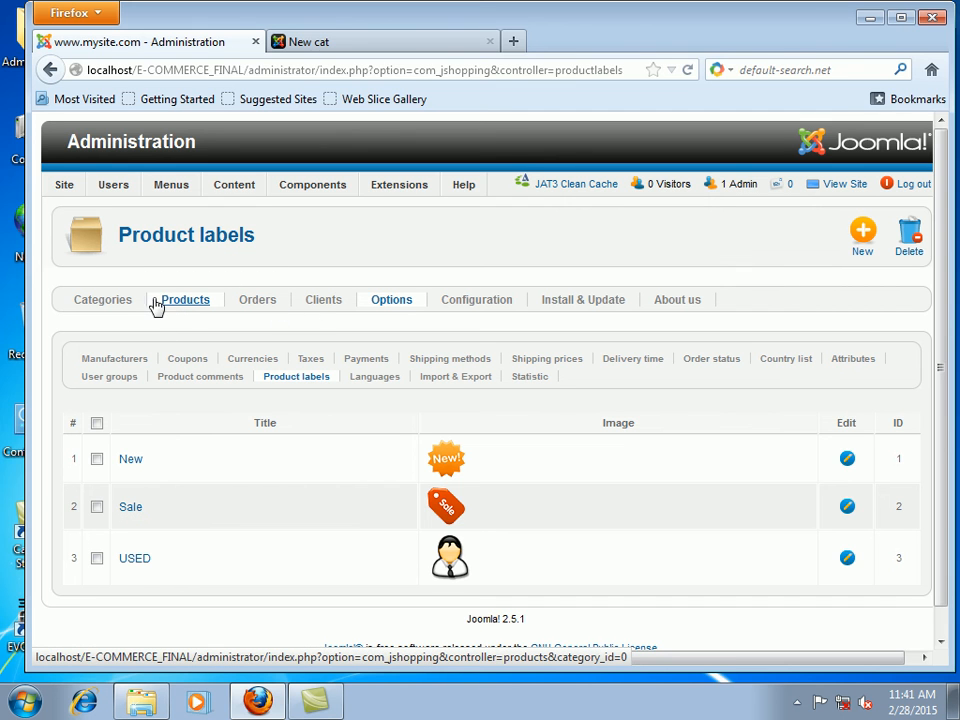
Step: Browse the store's product list and start a new product
click(196, 313)
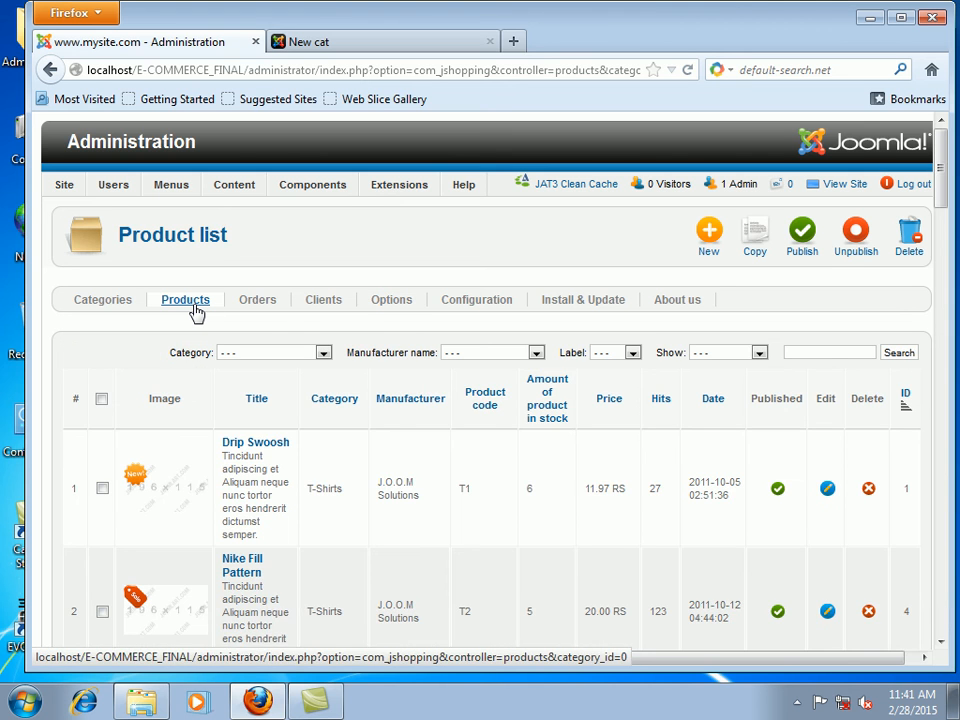
scroll(632, 574, down, 2)
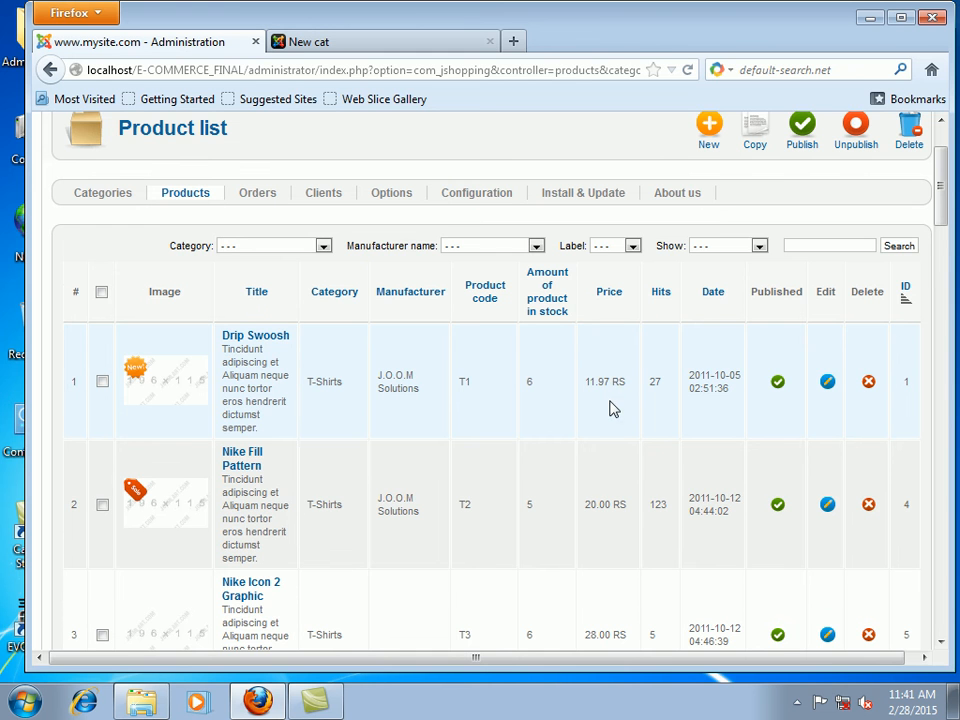
scroll(612, 406, down, 4)
scroll(617, 524, up, 5)
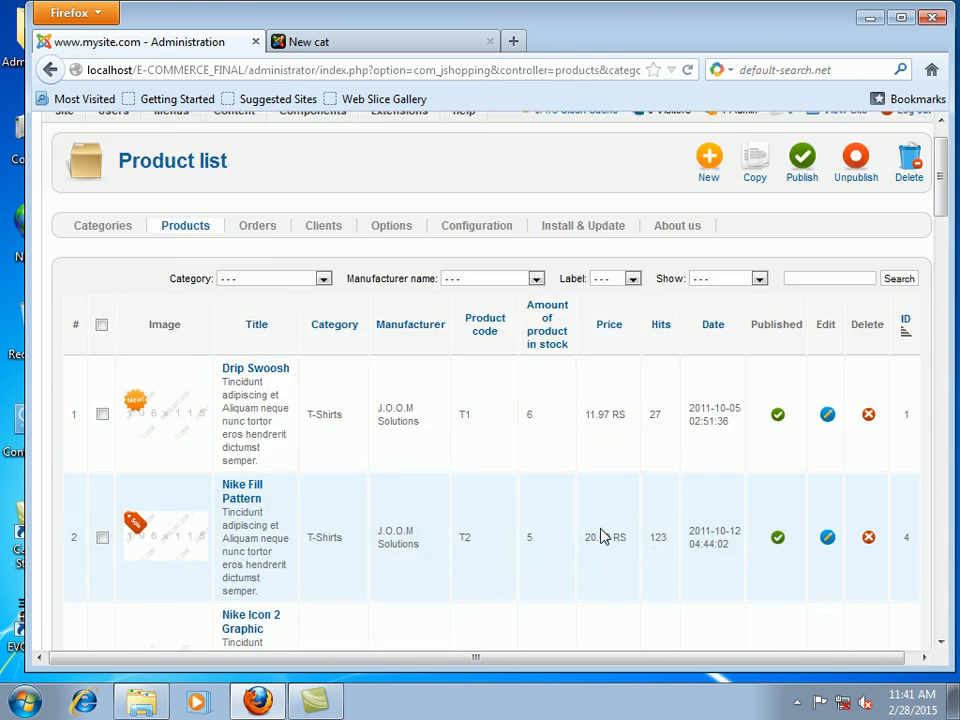
click(707, 256)
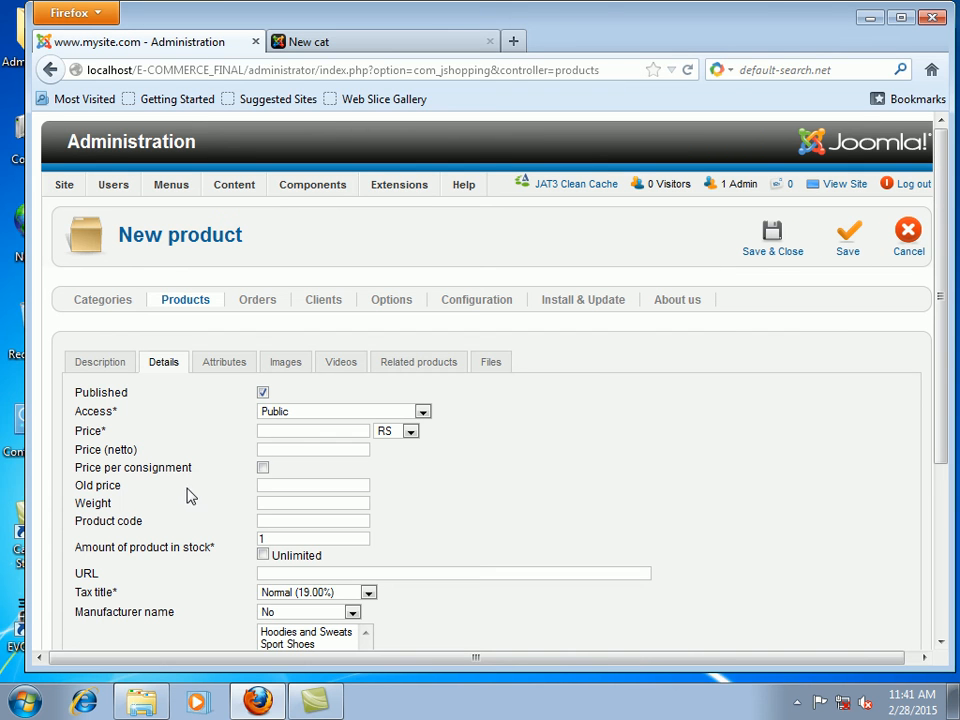
Step: Enter a price of 200 RS and a weight of 20 for the new product
click(305, 437)
click(396, 434)
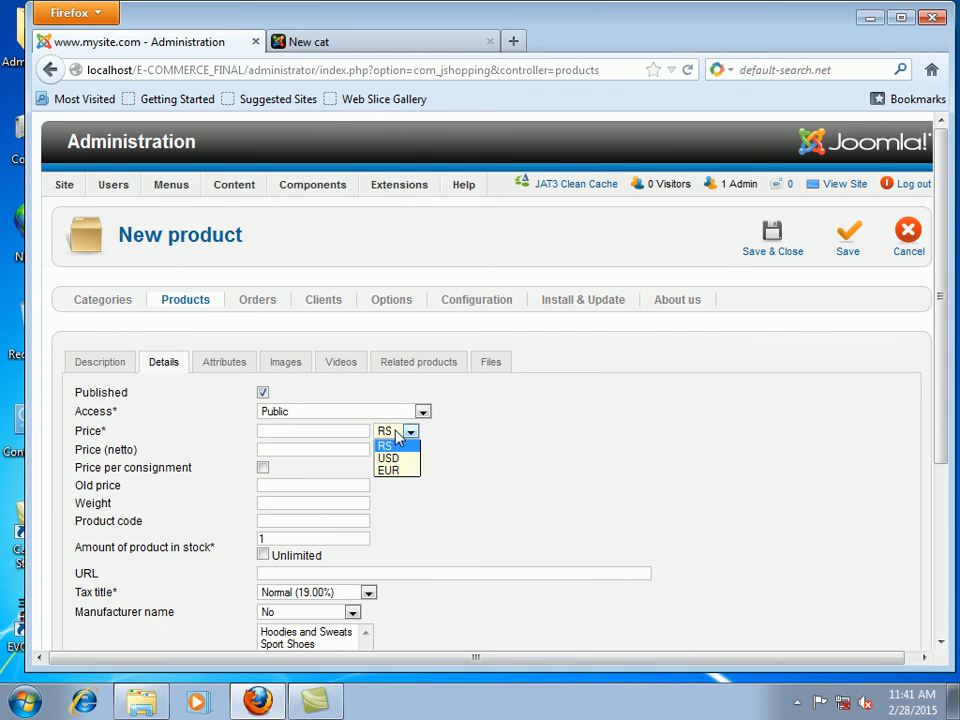
click(397, 434)
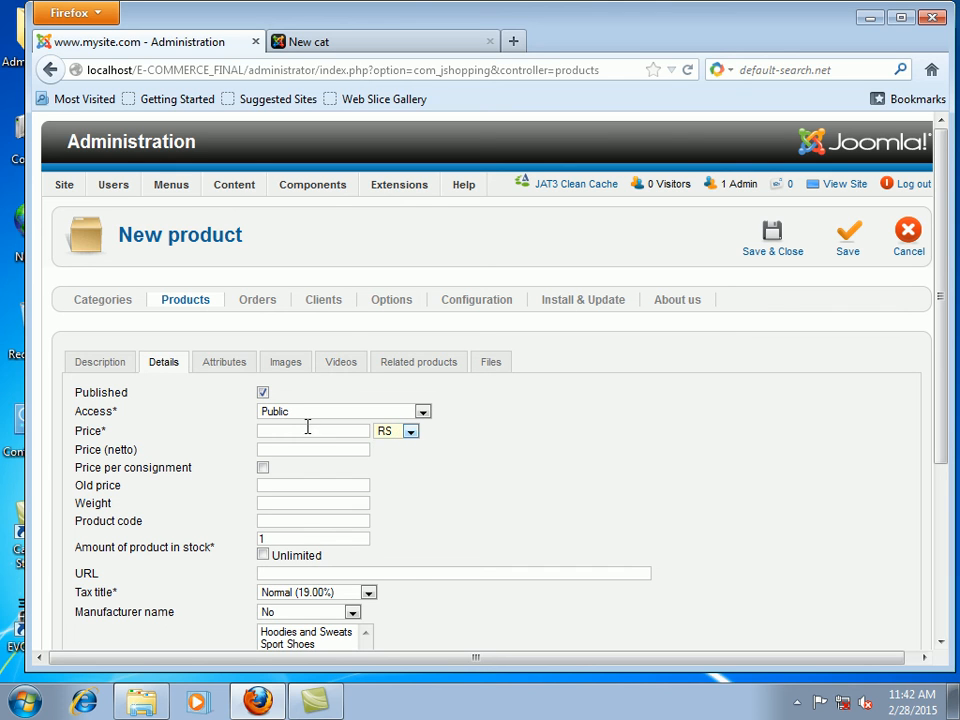
text(200)
click(262, 467)
click(262, 467)
click(282, 501)
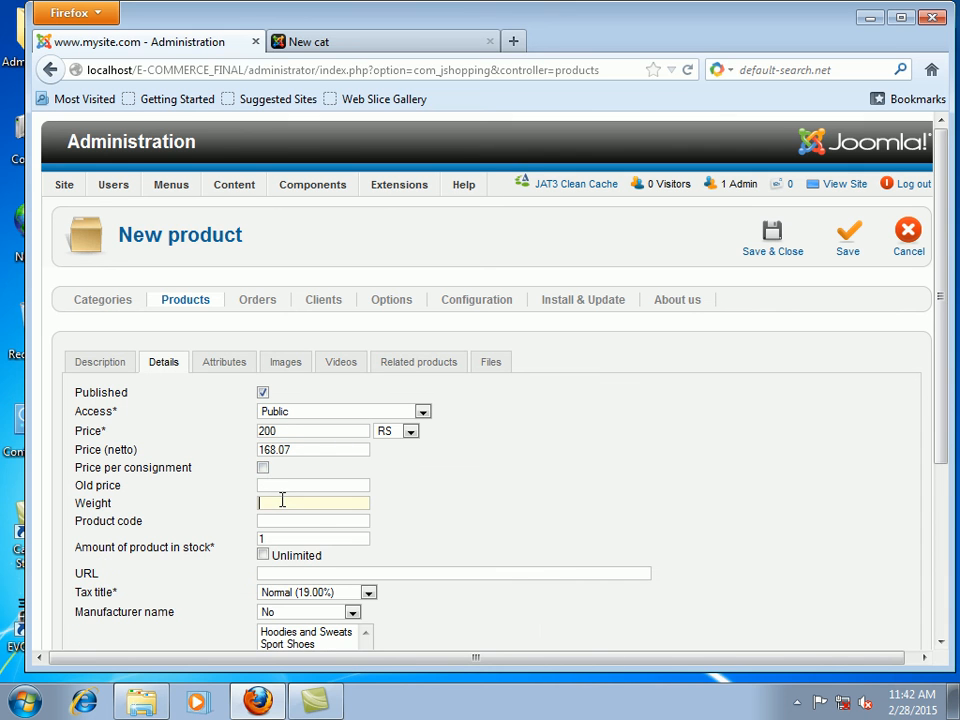
click(340, 519)
Step: Make the stock unlimited and apply SALES TAX (16.00%)
scroll(371, 574, down, 4)
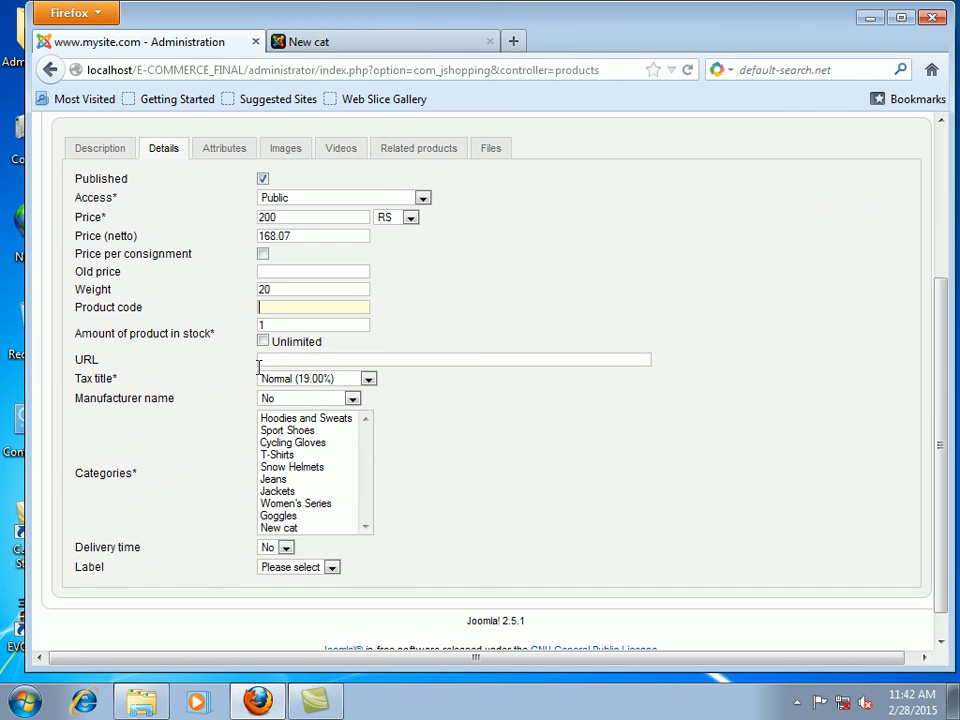
click(263, 341)
scroll(536, 412, up, 3)
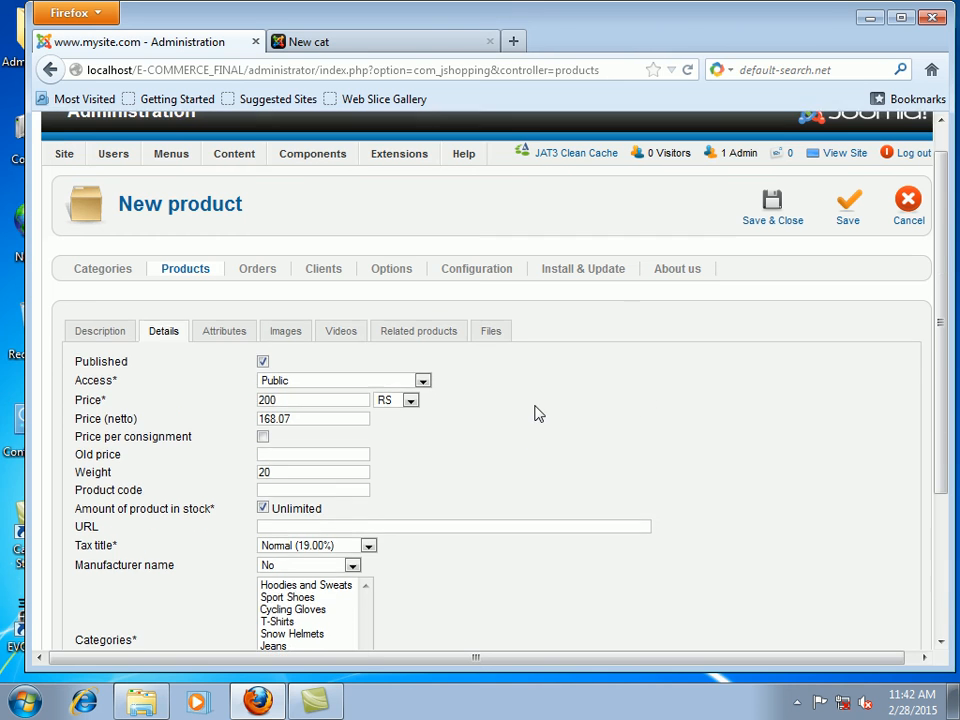
click(362, 578)
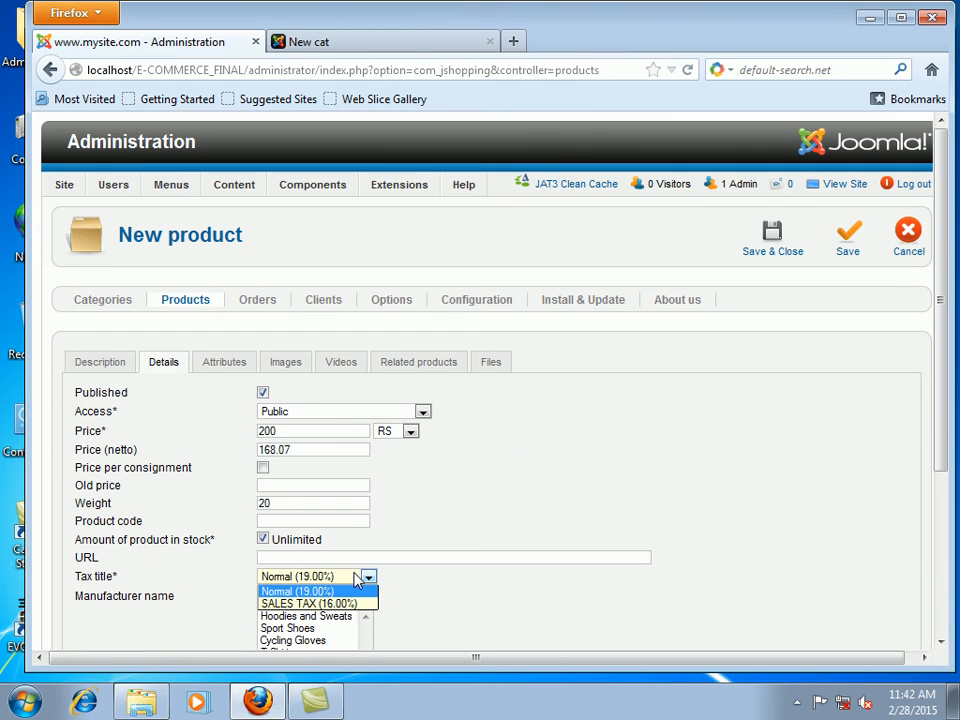
click(318, 603)
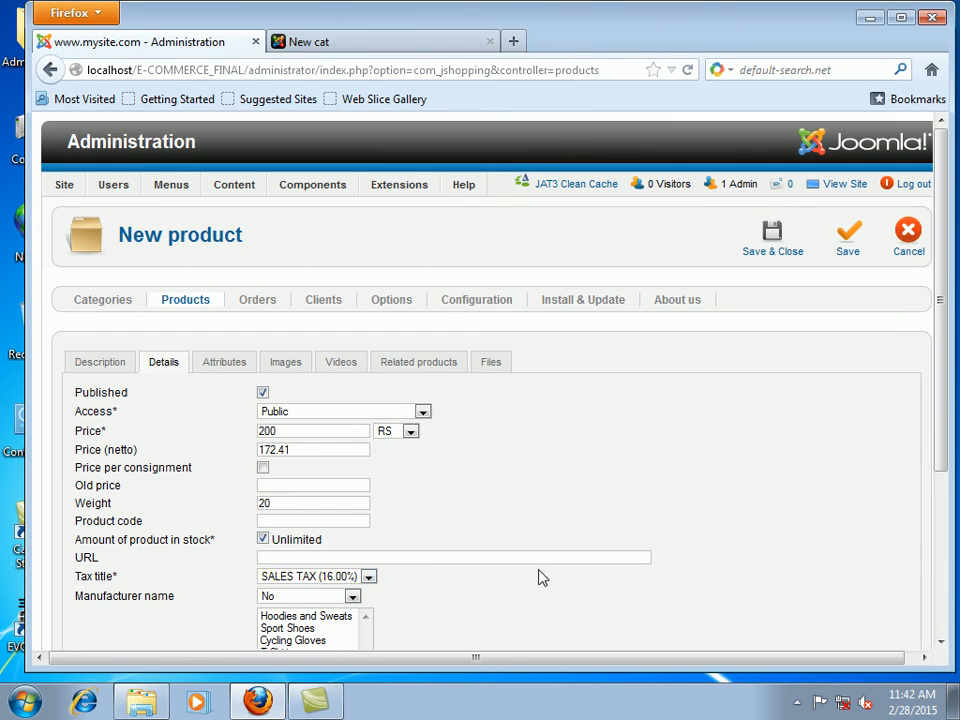
click(224, 364)
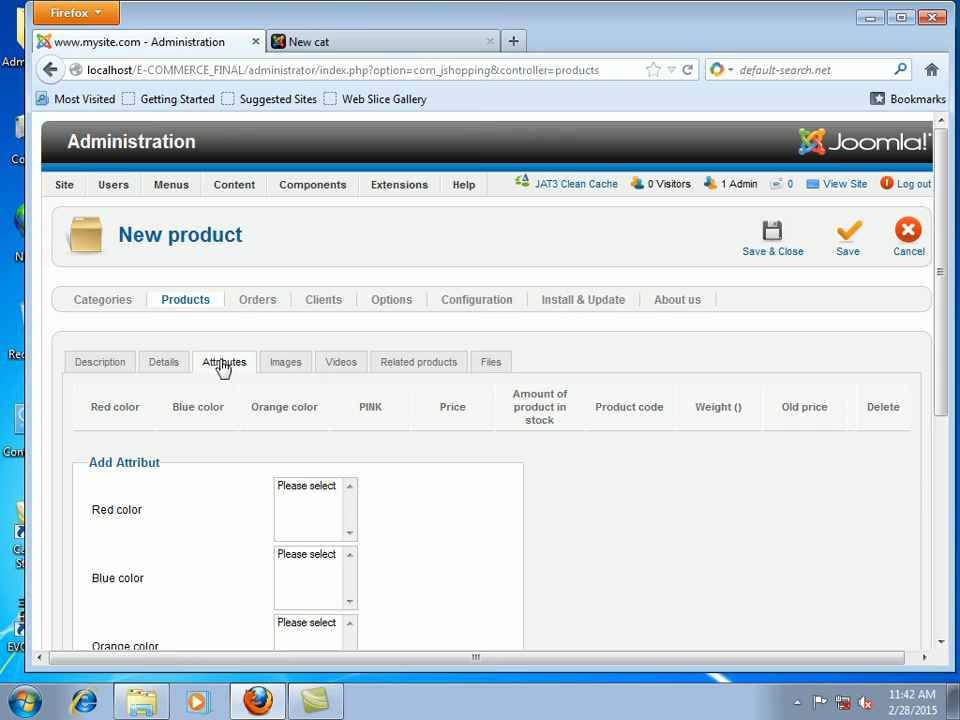
Step: Leave the Red, Blue, Orange and PINK attributes at Please select
scroll(340, 500, down, 4)
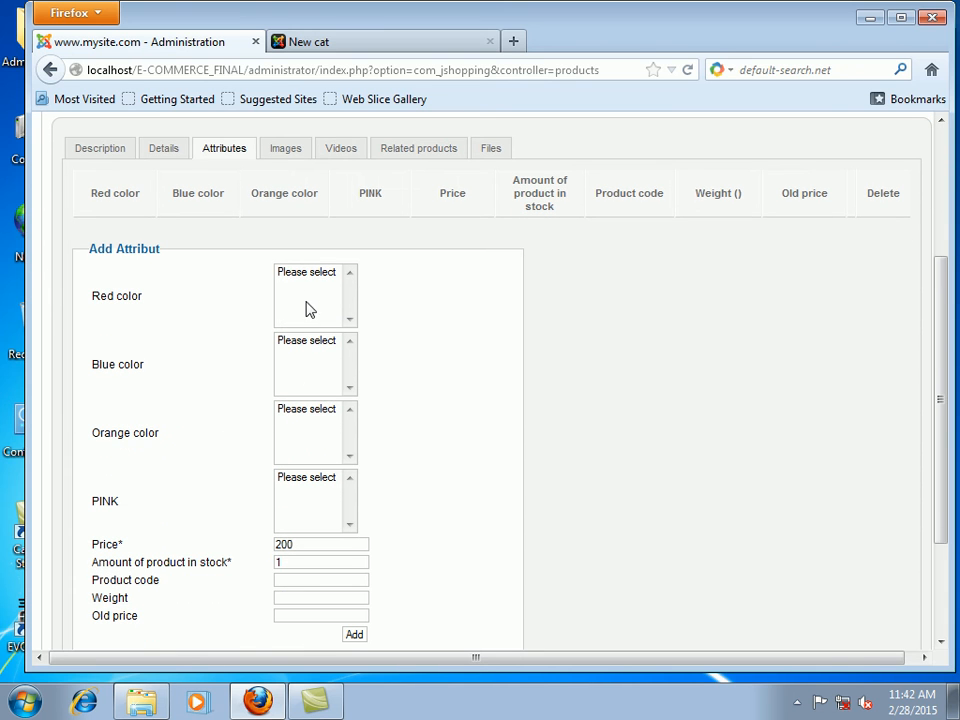
click(320, 274)
click(322, 342)
click(315, 416)
click(316, 490)
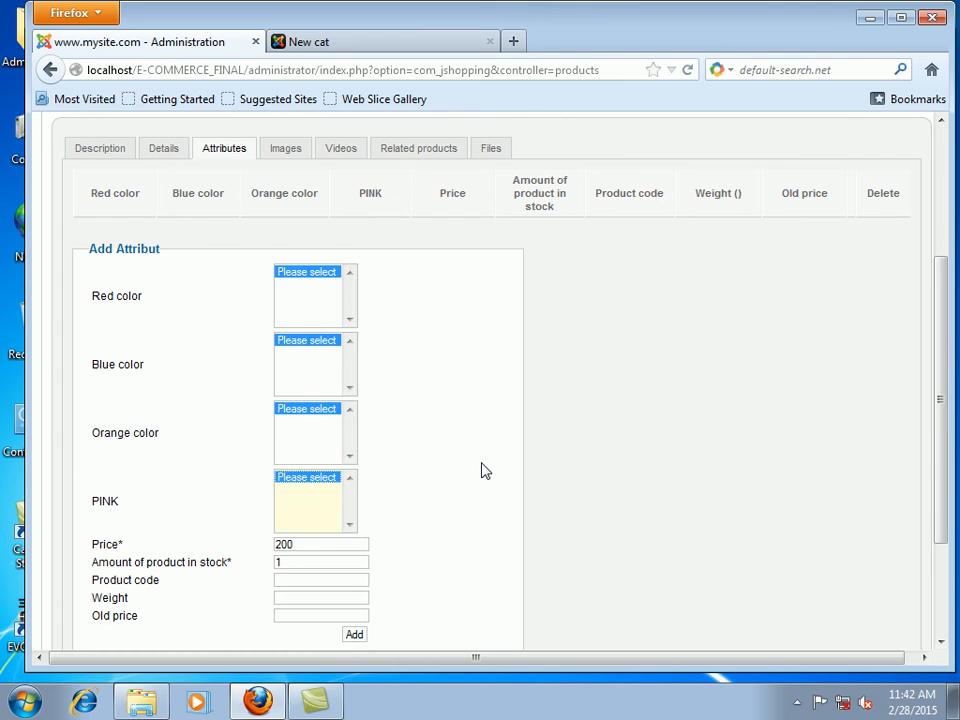
scroll(484, 469, up, 4)
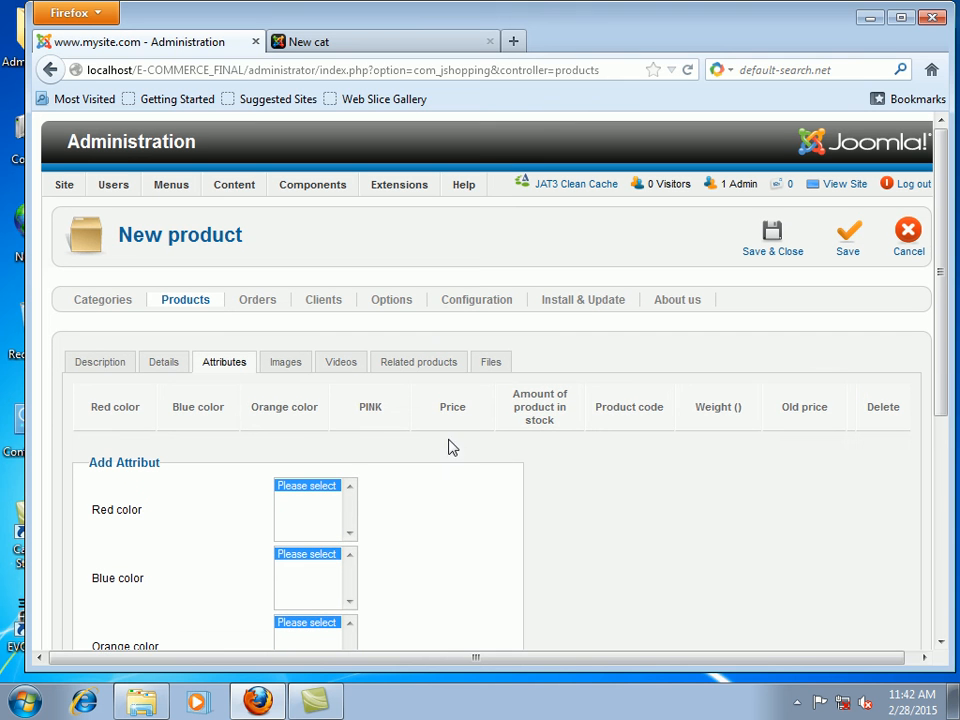
Step: Queue three images, starting with a12, for upload to the product
click(286, 366)
click(373, 444)
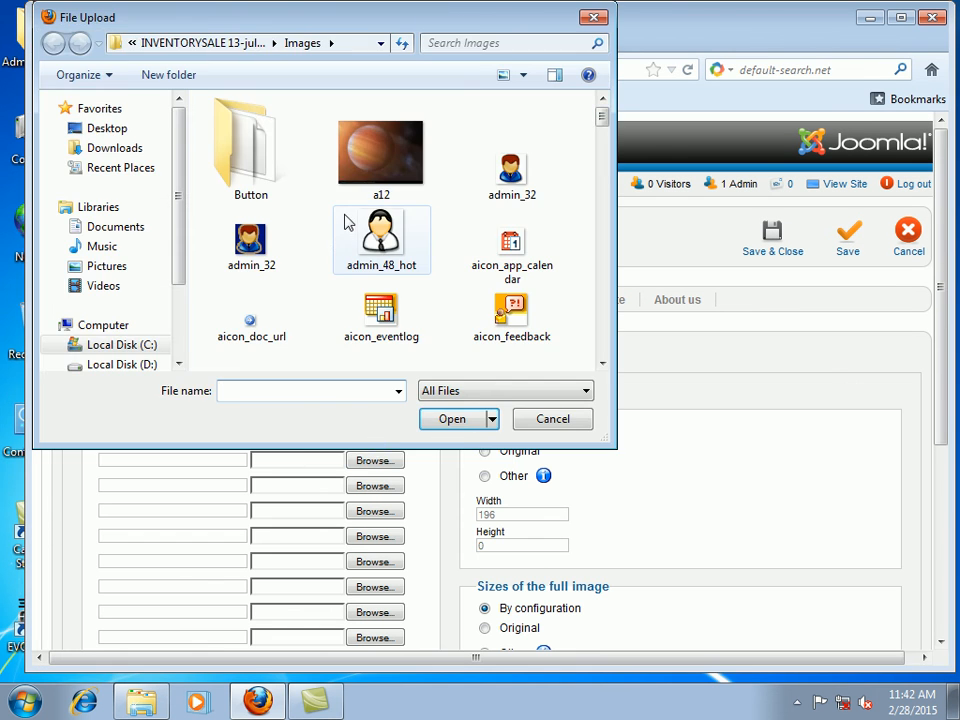
click(377, 190)
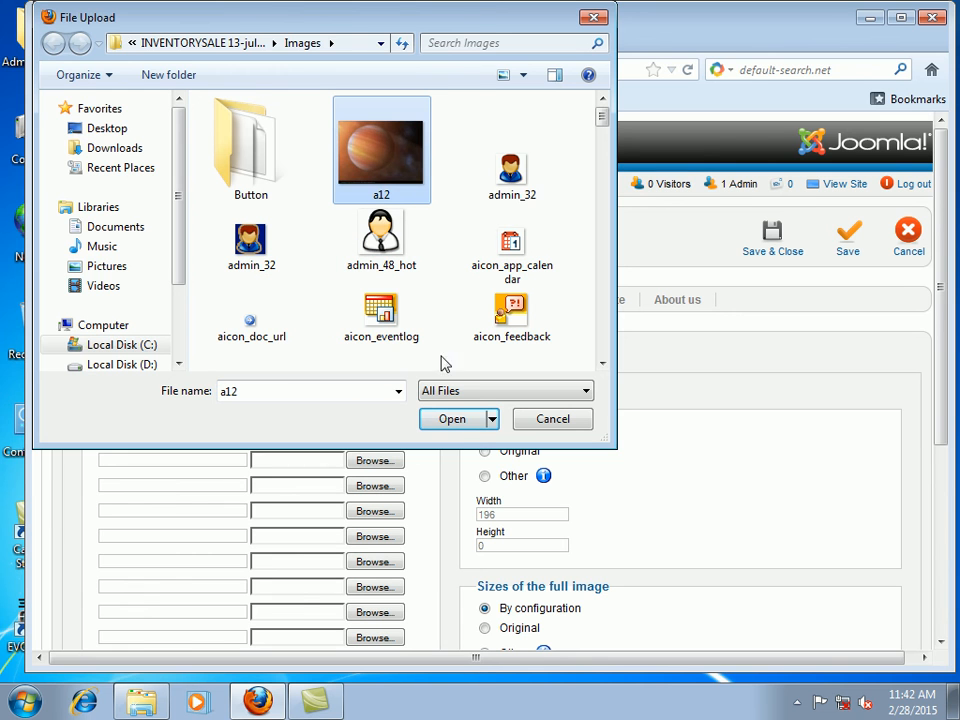
click(459, 425)
click(390, 489)
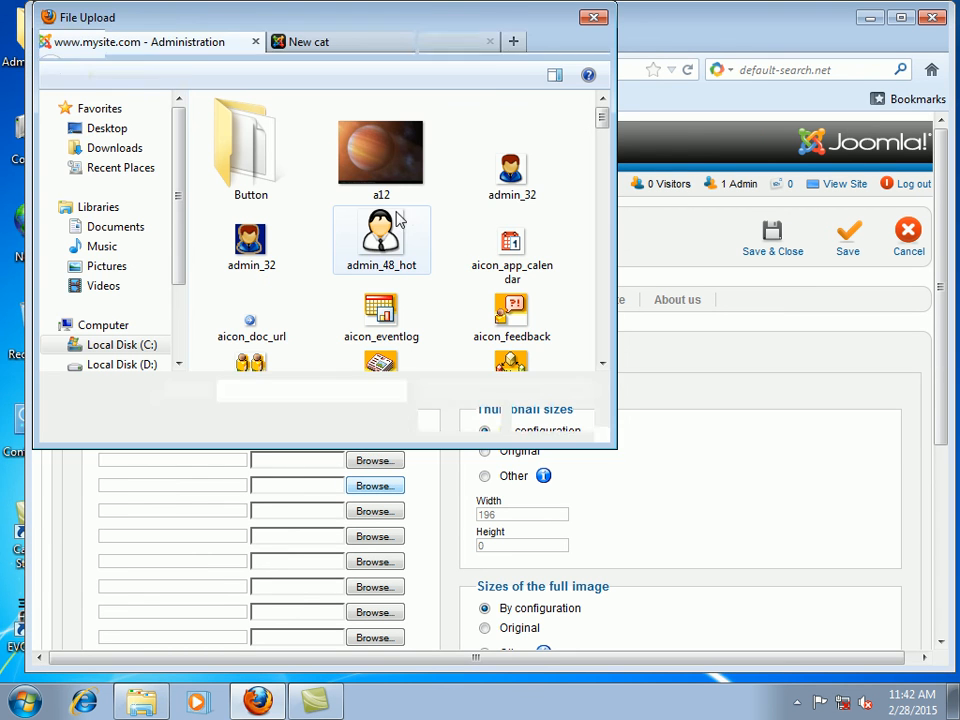
click(370, 315)
click(446, 420)
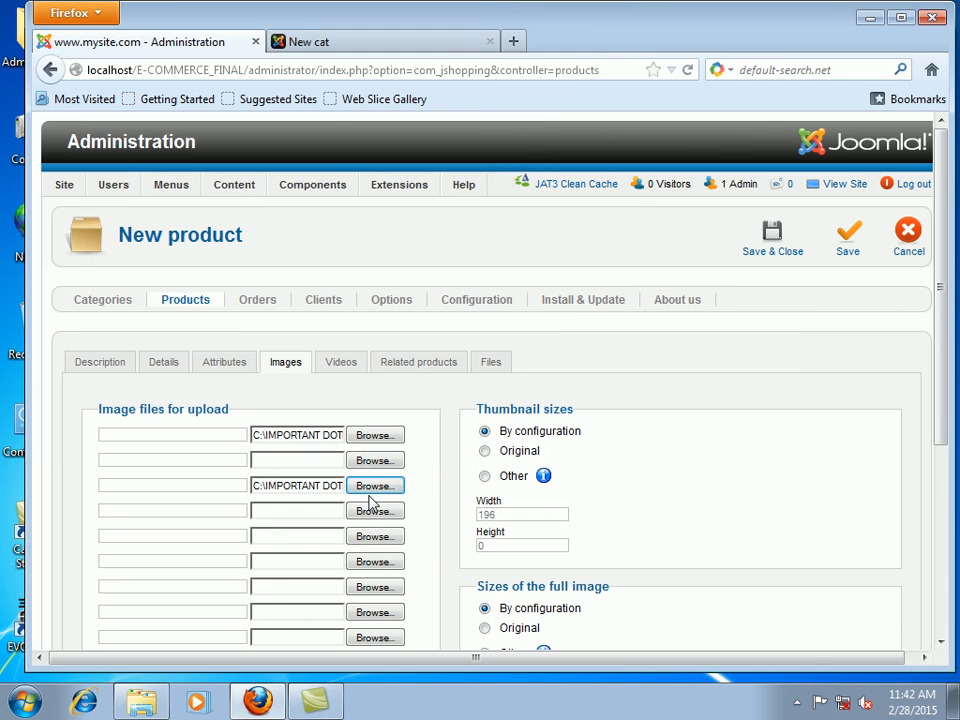
click(372, 462)
click(527, 189)
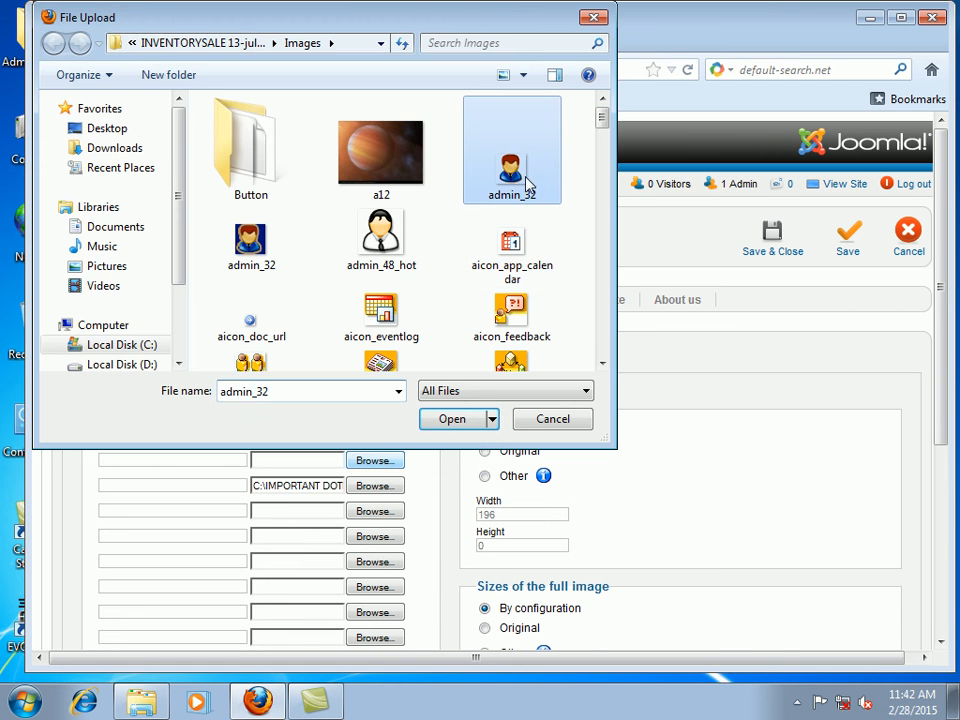
click(511, 245)
click(452, 420)
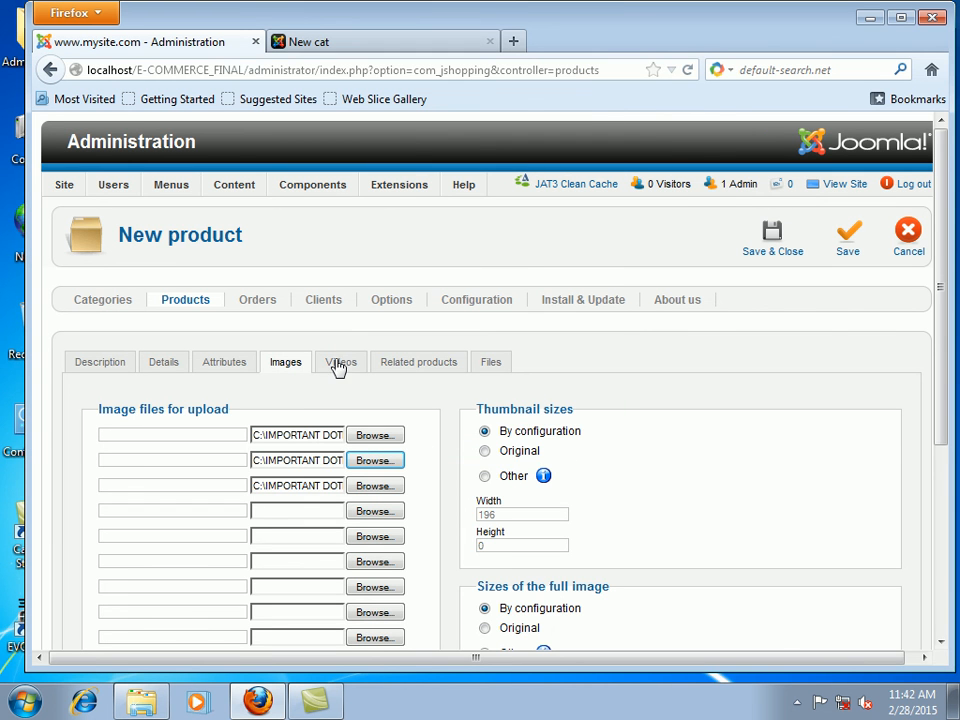
Step: Recheck the attributes and images, then view the Related products section
click(250, 370)
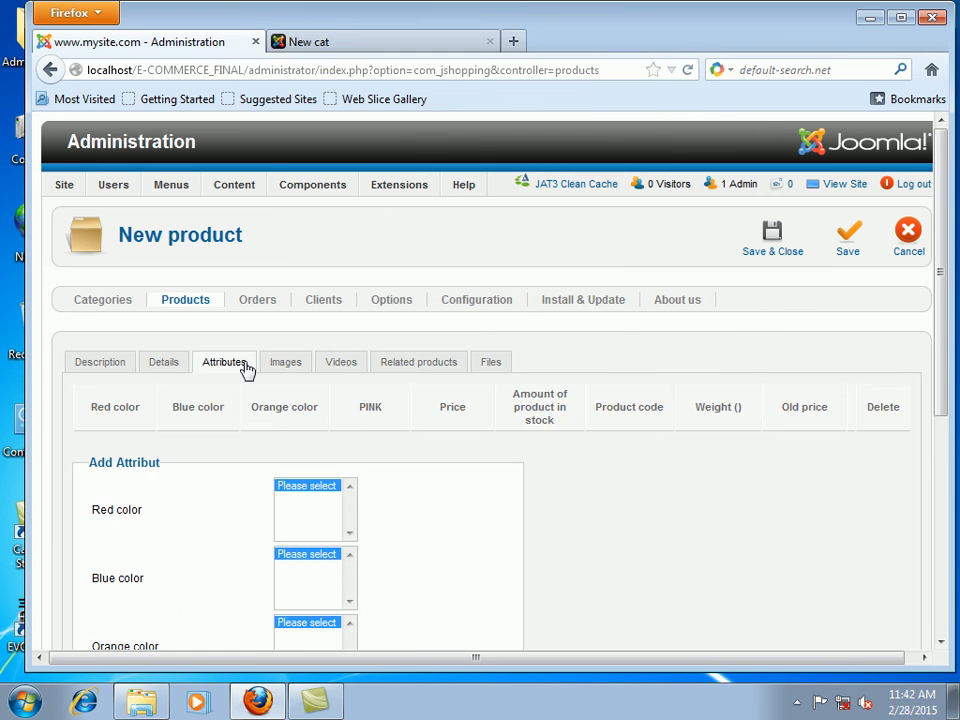
click(290, 368)
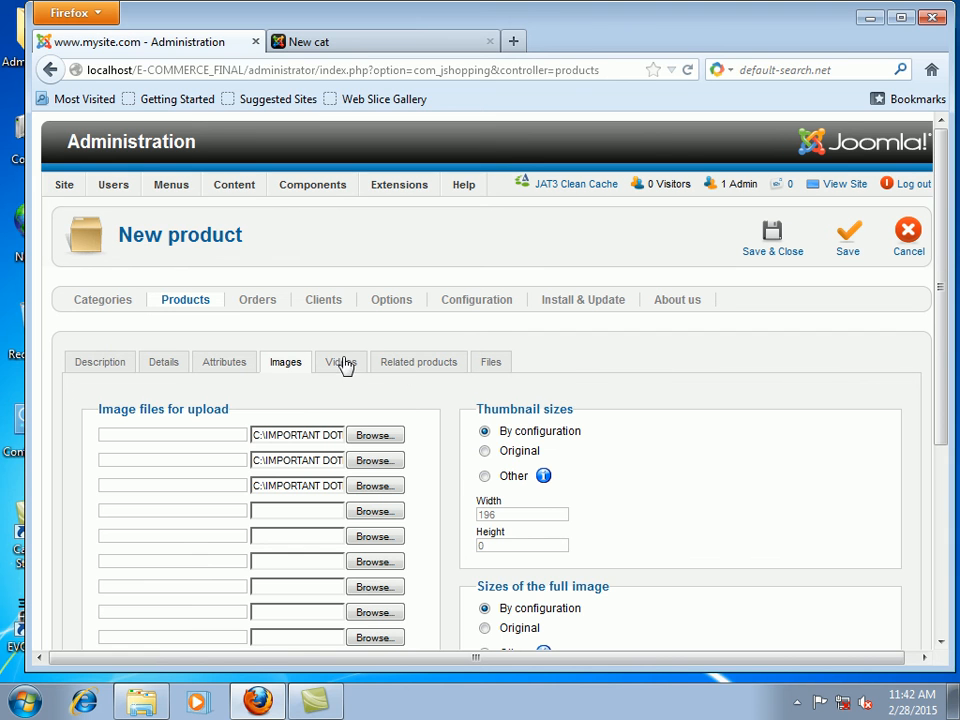
click(418, 368)
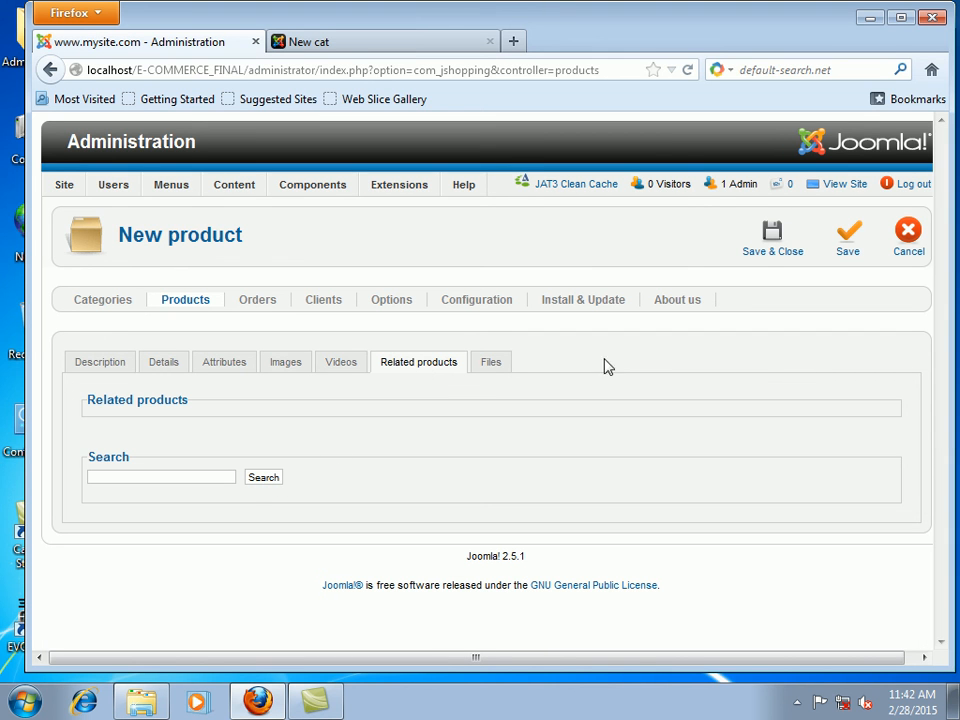
Step: Give the new product the USED label in its details
click(491, 367)
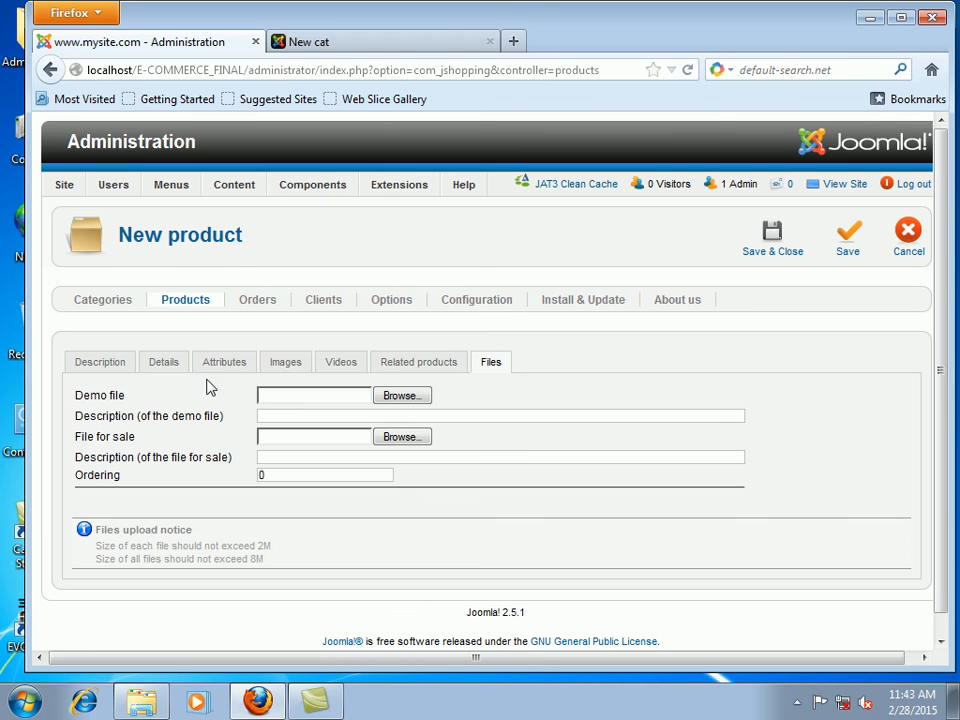
click(168, 369)
scroll(568, 557, down, 5)
click(312, 552)
click(290, 603)
Step: Assign the product to New cat after the category warning, save it, and open the storefront
scroll(600, 439, up, 1)
scroll(603, 439, up, 3)
click(786, 242)
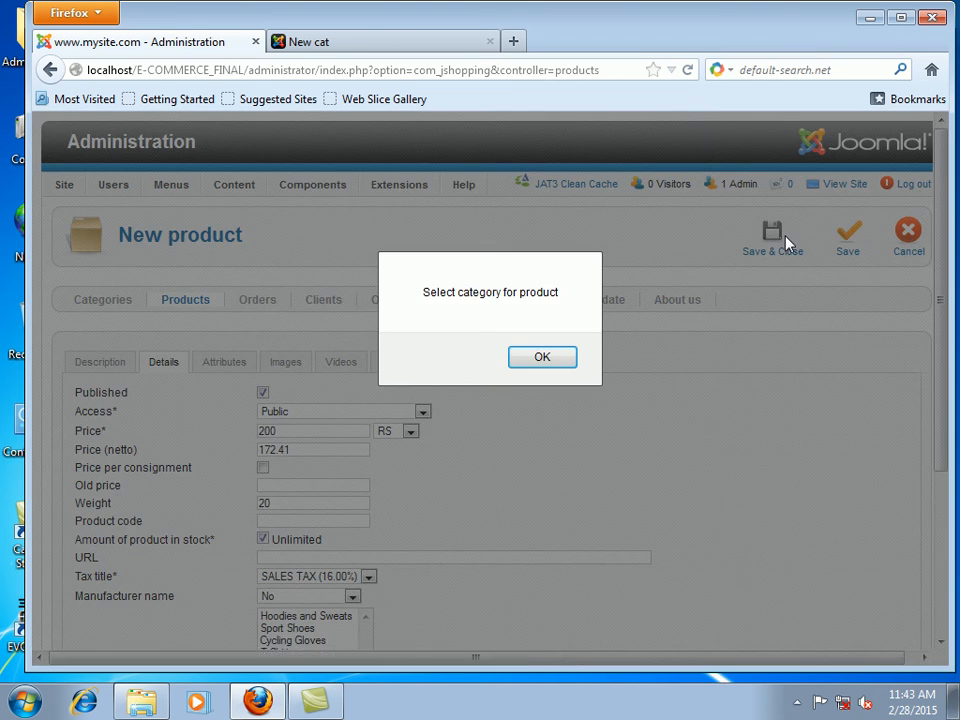
click(542, 357)
scroll(508, 562, down, 3)
click(300, 607)
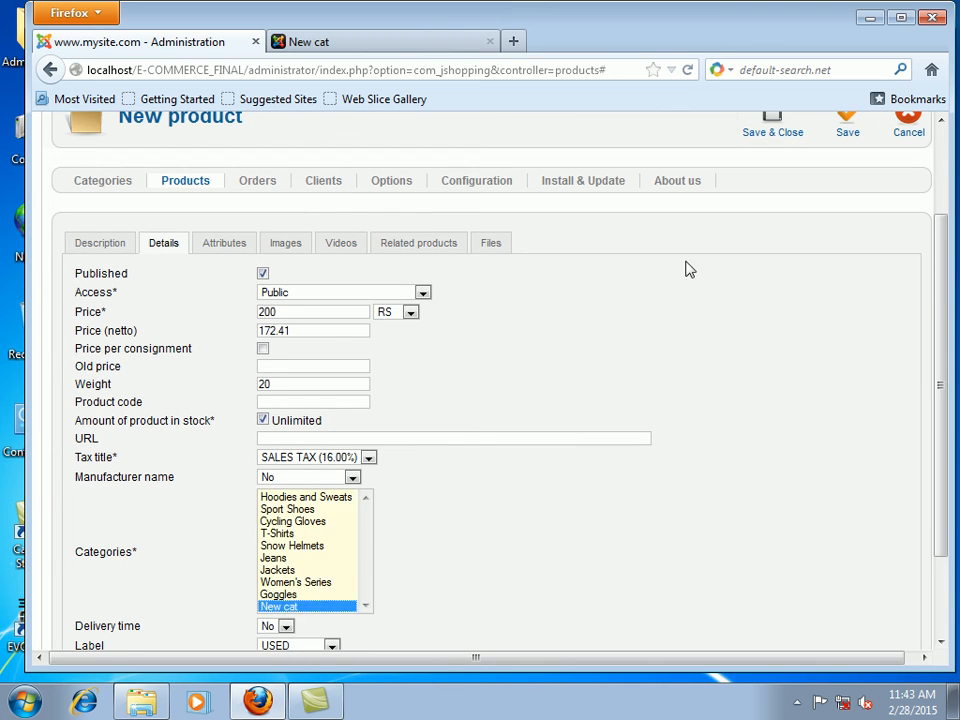
scroll(679, 259, up, 3)
click(785, 232)
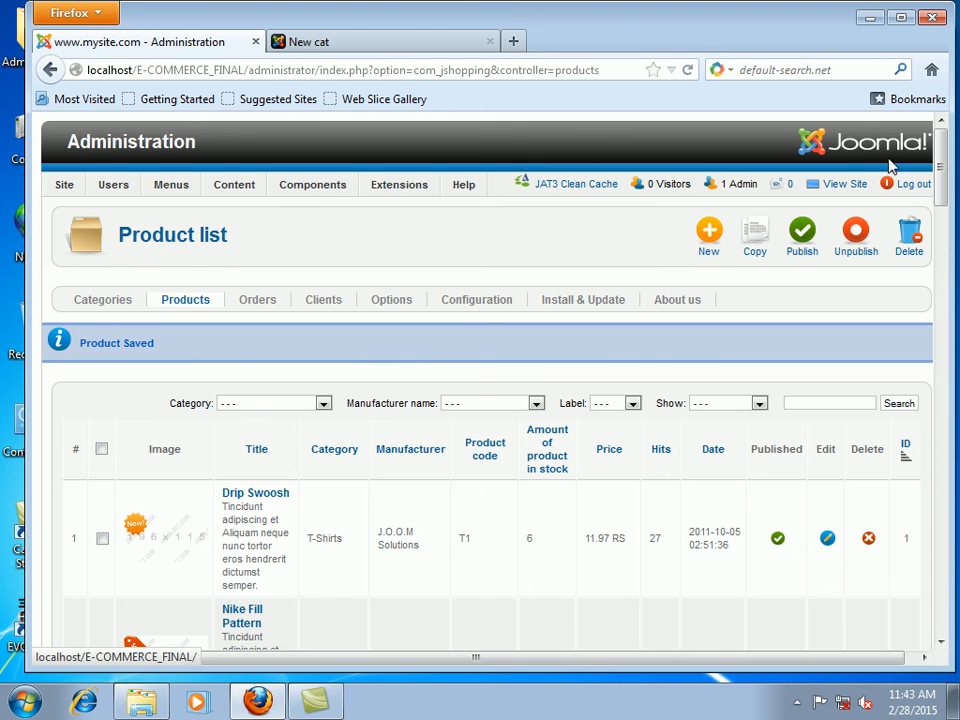
click(840, 185)
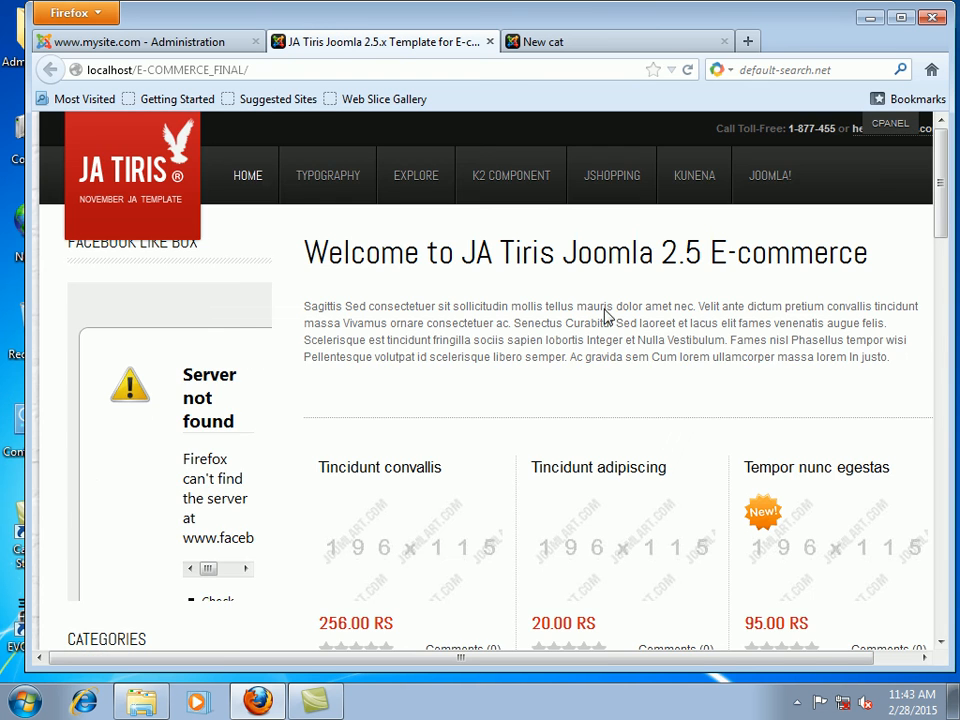
Step: Scroll the storefront down to the Categories module and open the New cat category
scroll(159, 443, down, 7)
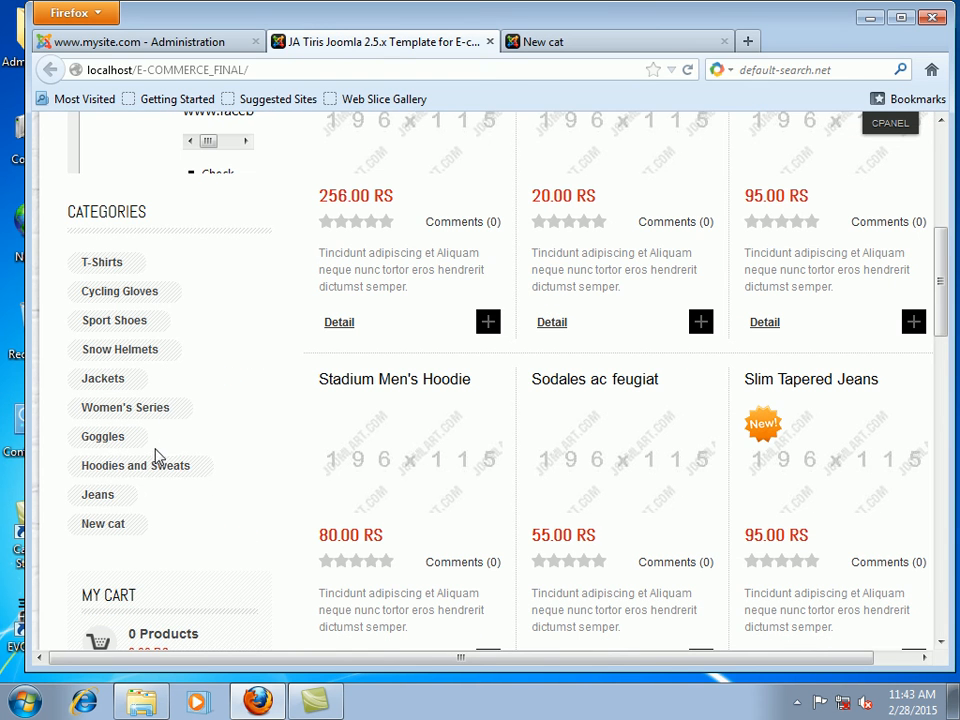
click(103, 528)
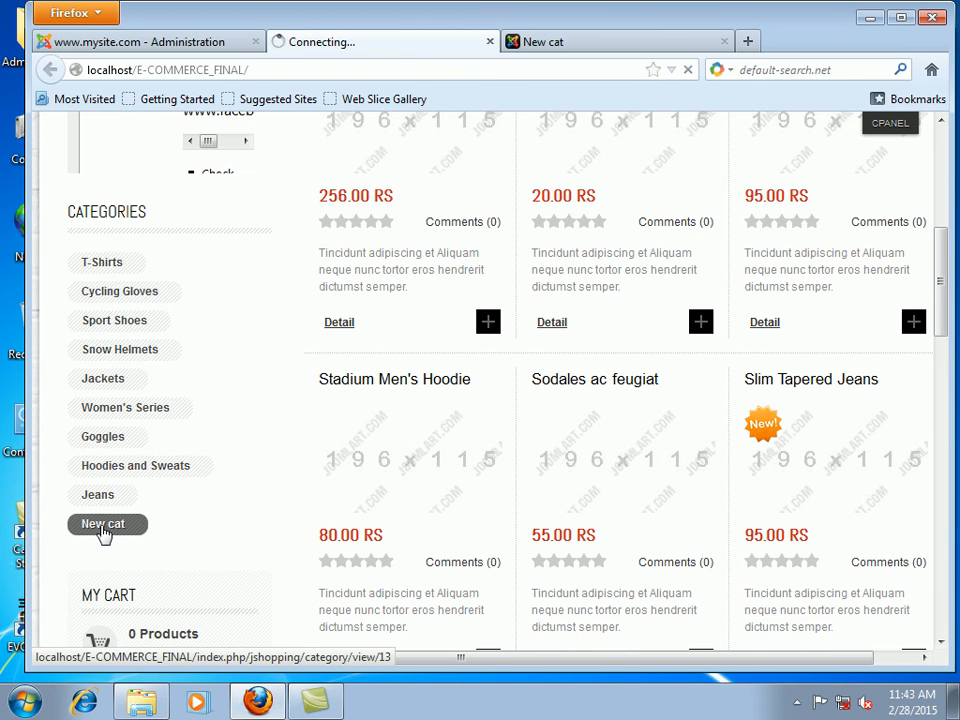
scroll(467, 403, down, 5)
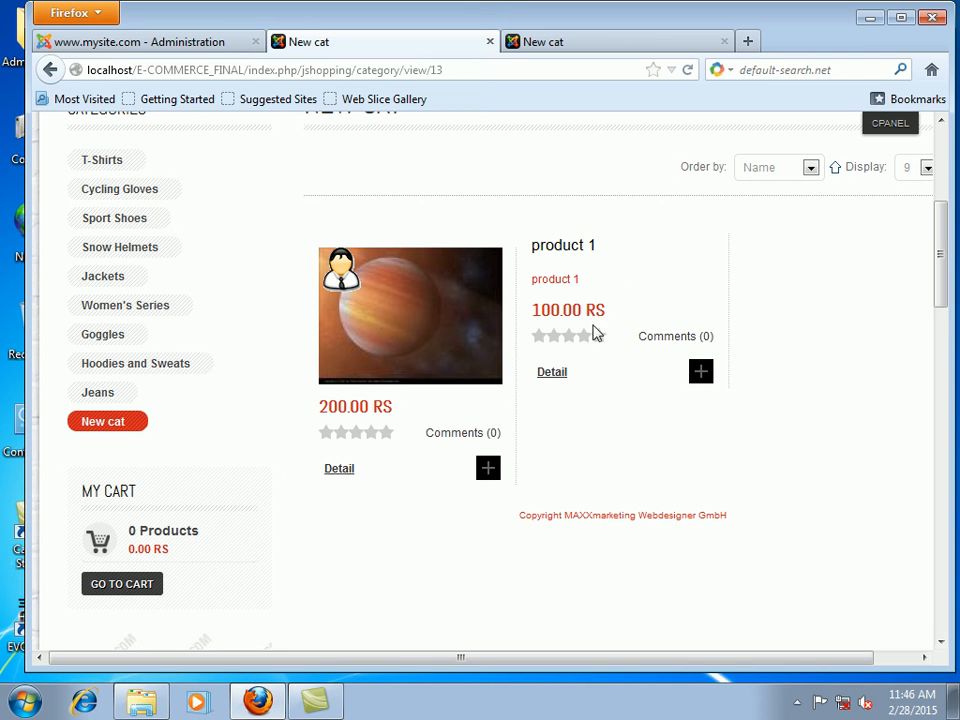
click(797, 703)
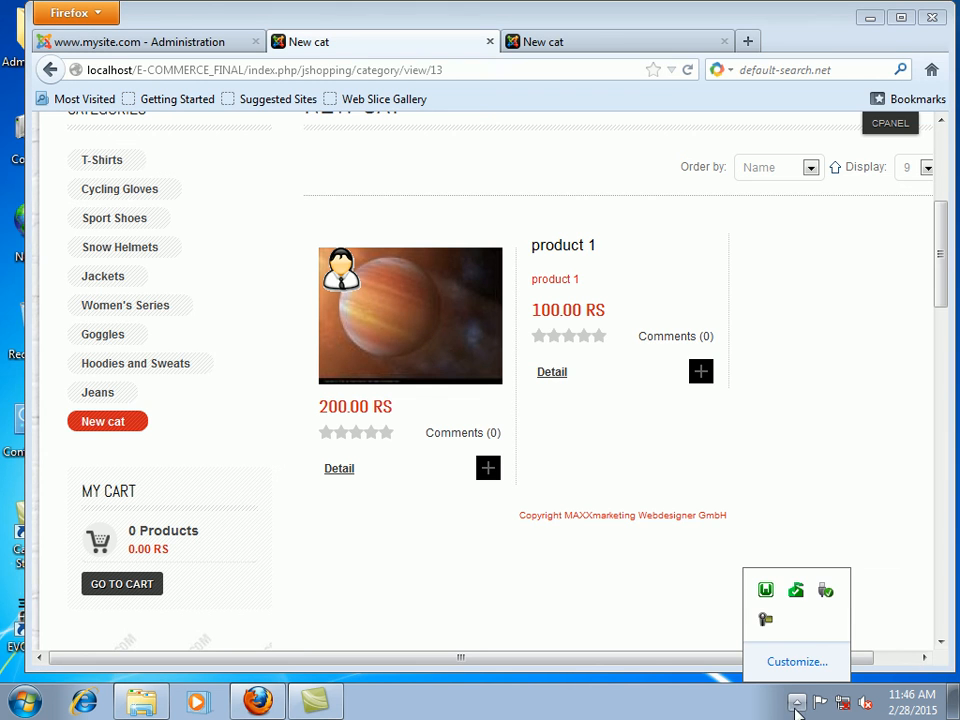
click(766, 621)
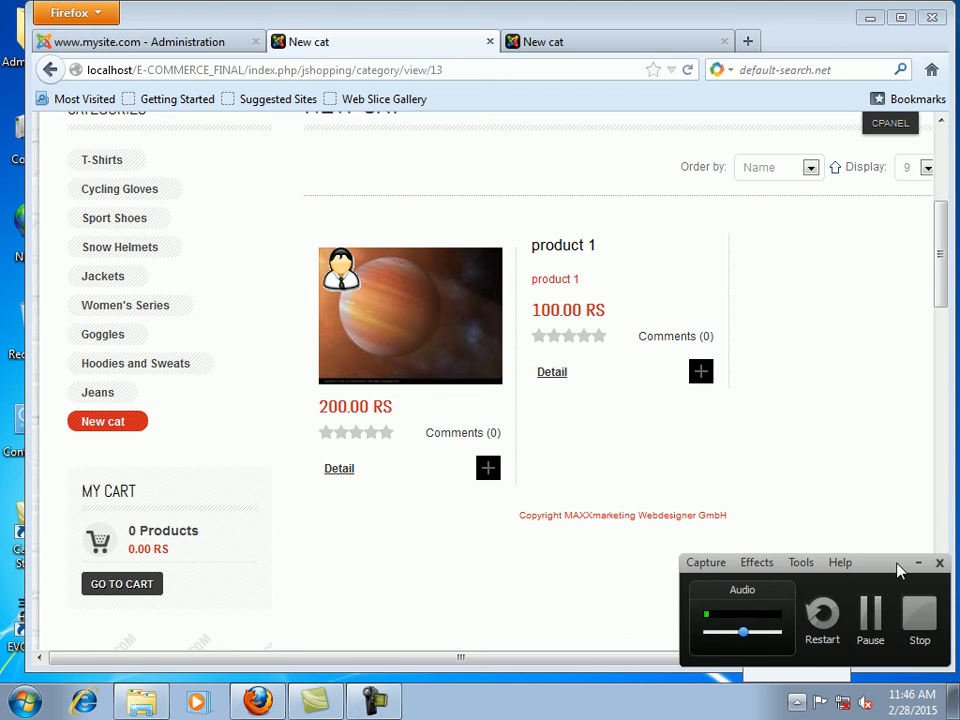